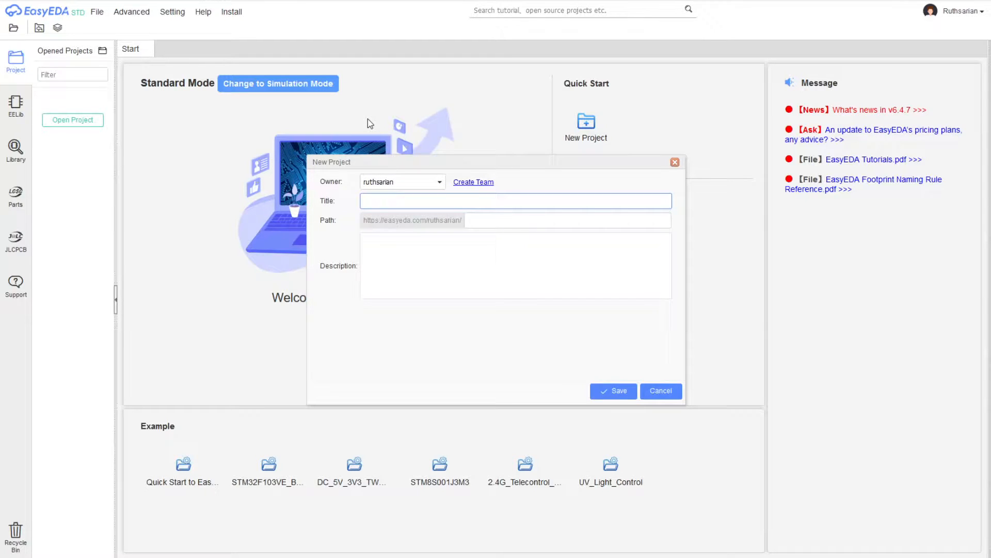
Create a new project titled "Custom Droid Personality Chip" and dismiss the rotation hotkey tip
text(Droid Personality Chip)
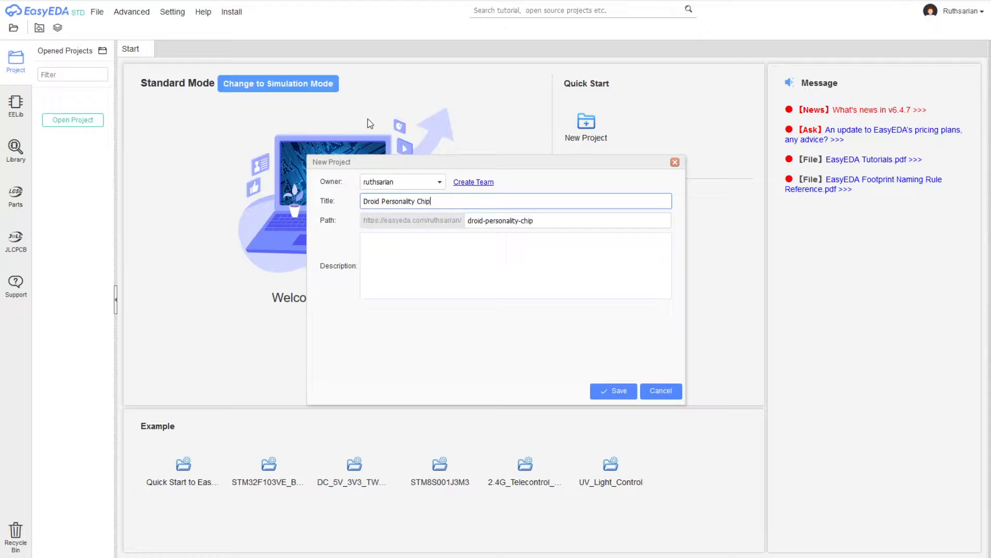
key(Home)
text(Custom)
click(612, 391)
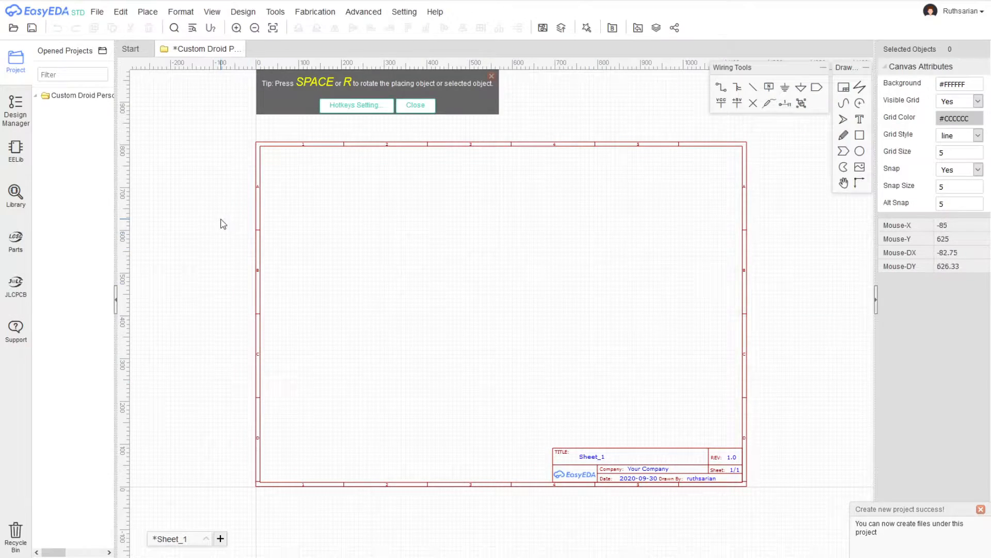
click(413, 104)
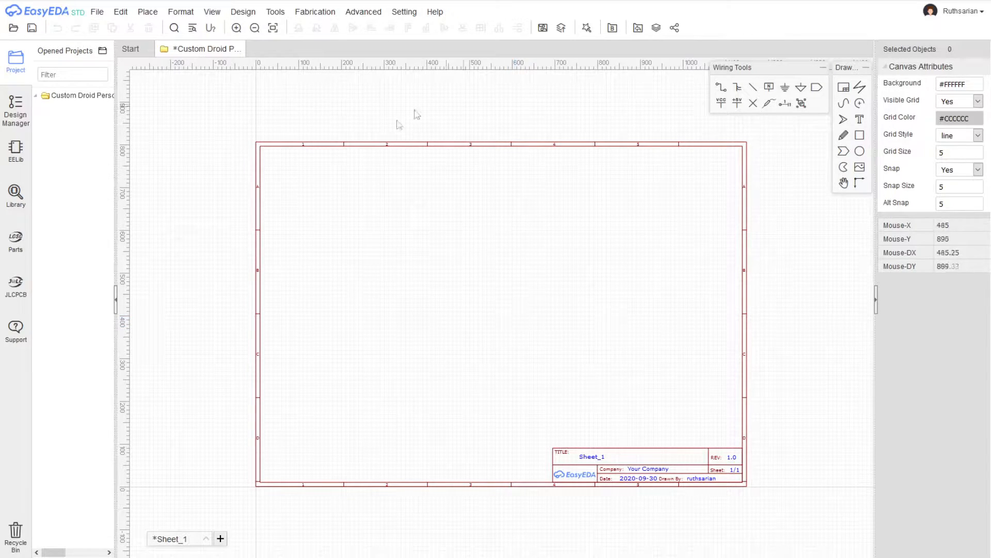
Search the component library for the part P25Q80H
click(181, 11)
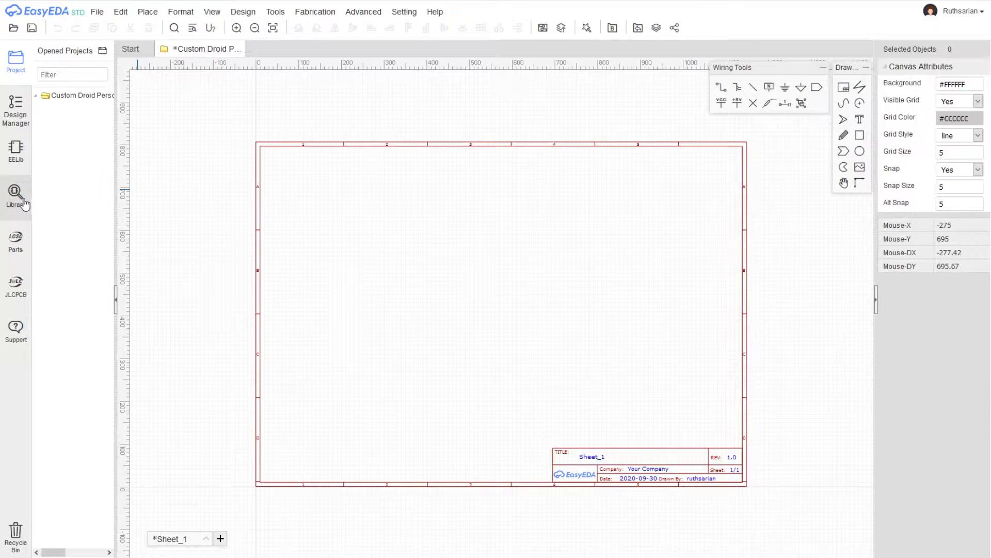
click(16, 194)
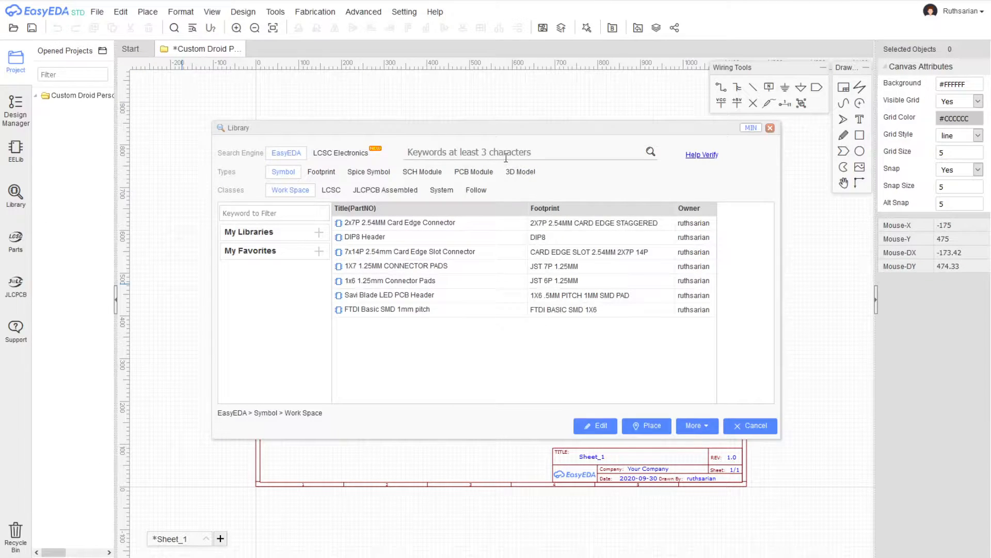
click(514, 152)
text(P25Q80H)
key(Return)
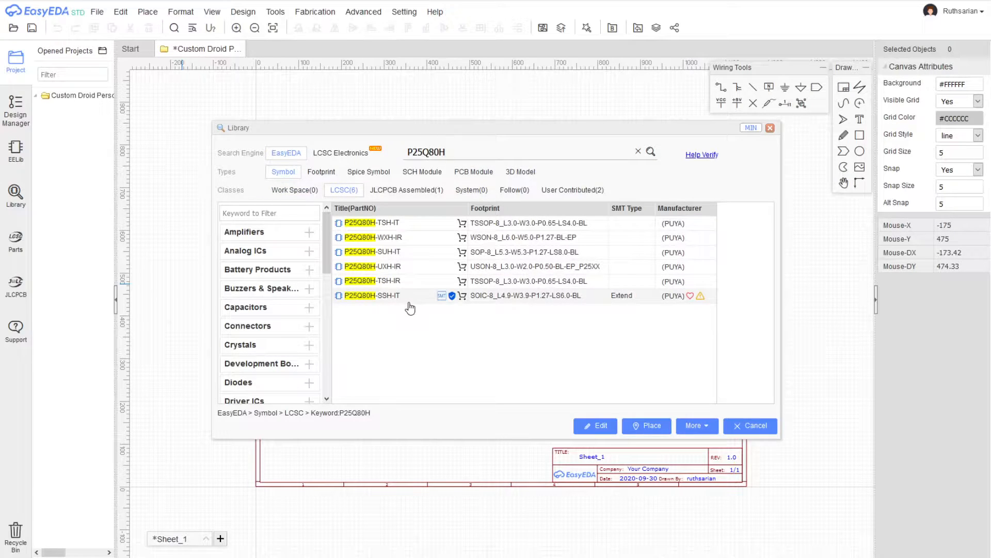
Examine the symbol, footprint and stock details of each P25Q80H variant in the LCSC results
click(409, 300)
click(411, 282)
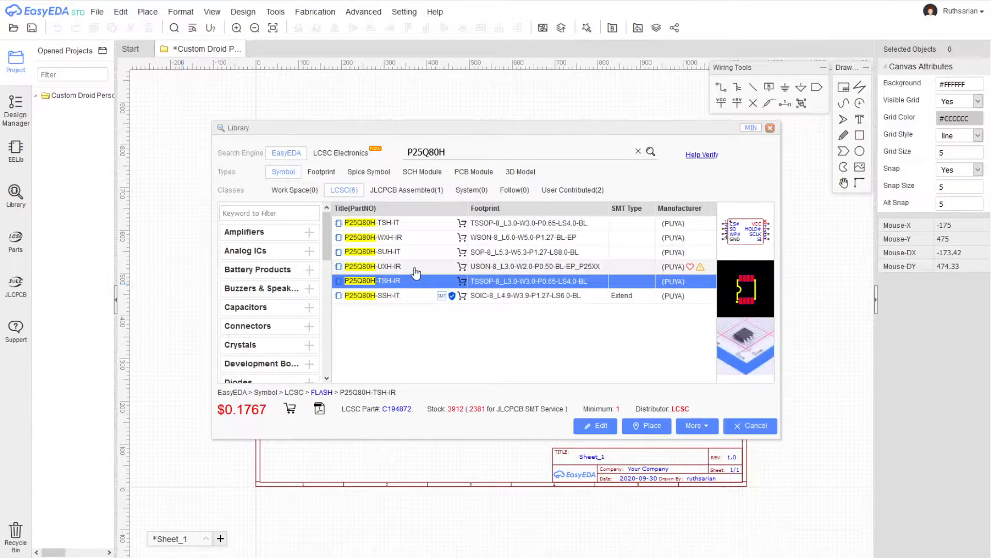
click(417, 266)
click(418, 252)
click(418, 237)
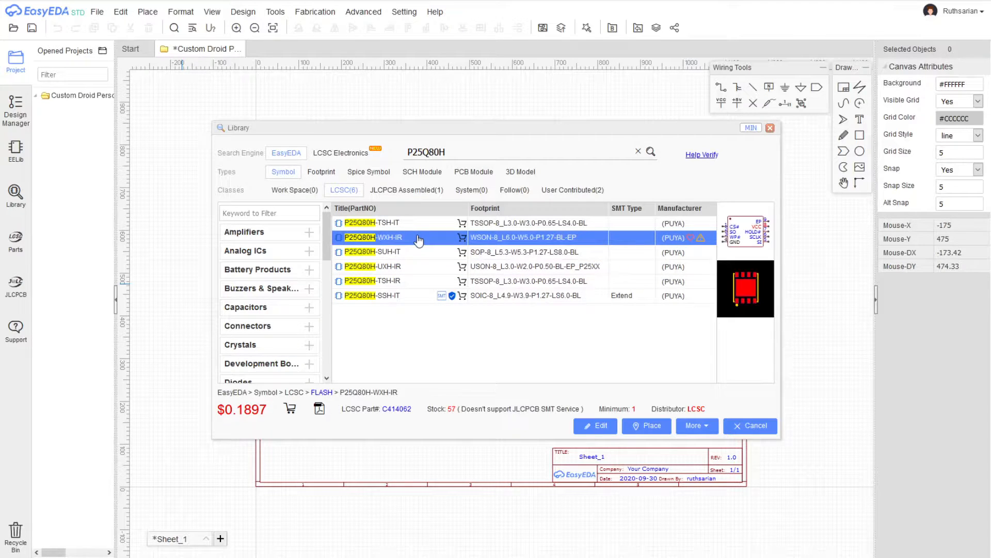
click(421, 225)
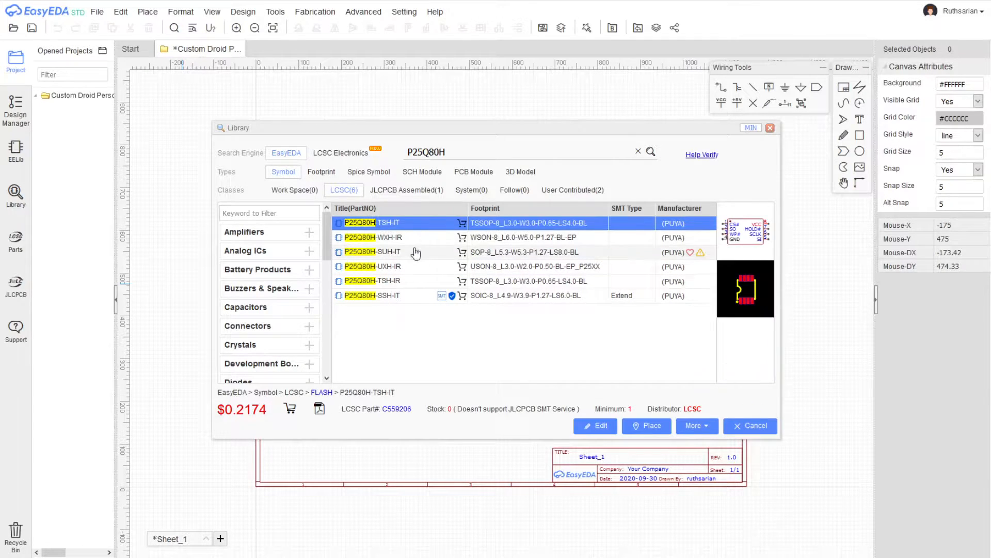
click(413, 297)
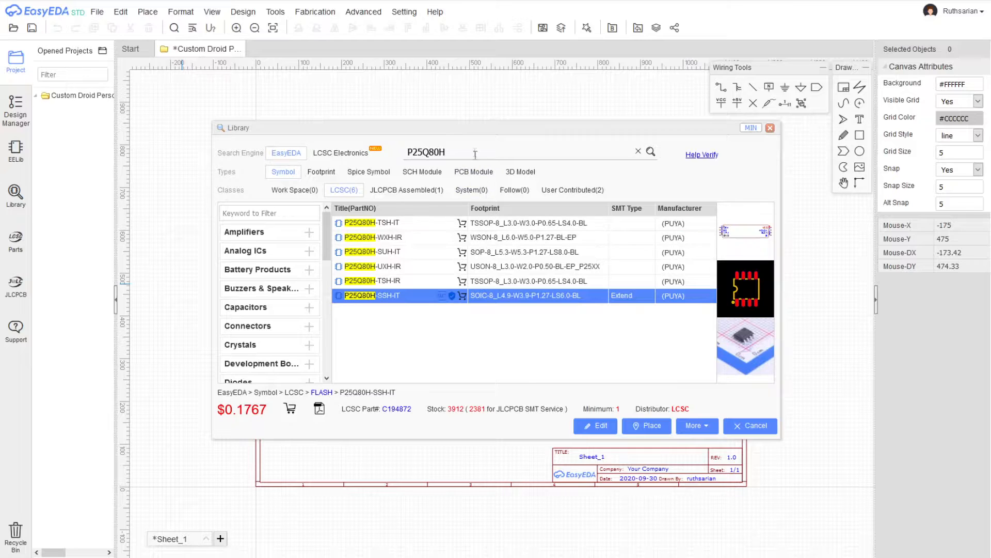
double_click(474, 152)
click(422, 152)
drag(421, 153, 412, 153)
click(469, 341)
click(413, 225)
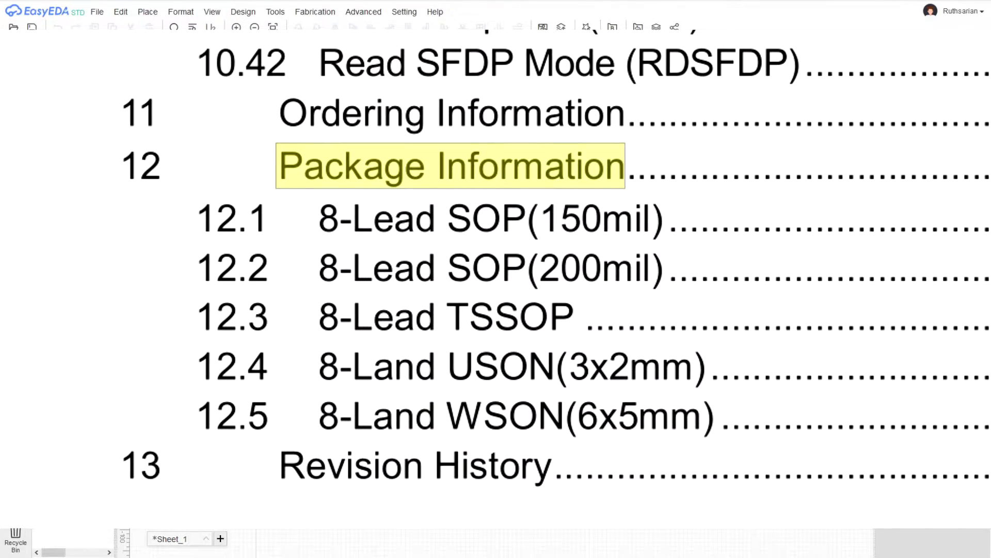
click(409, 300)
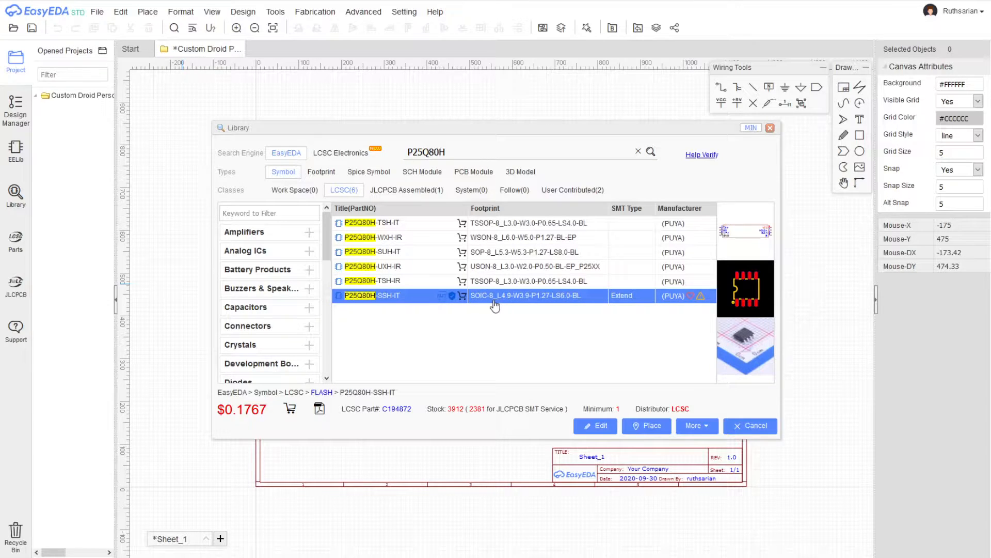
Compare the SOP-8 footprint of P25Q80H-SUH-IT with the SOIC-8 footprint of P25Q80H-SSH-IT
click(475, 260)
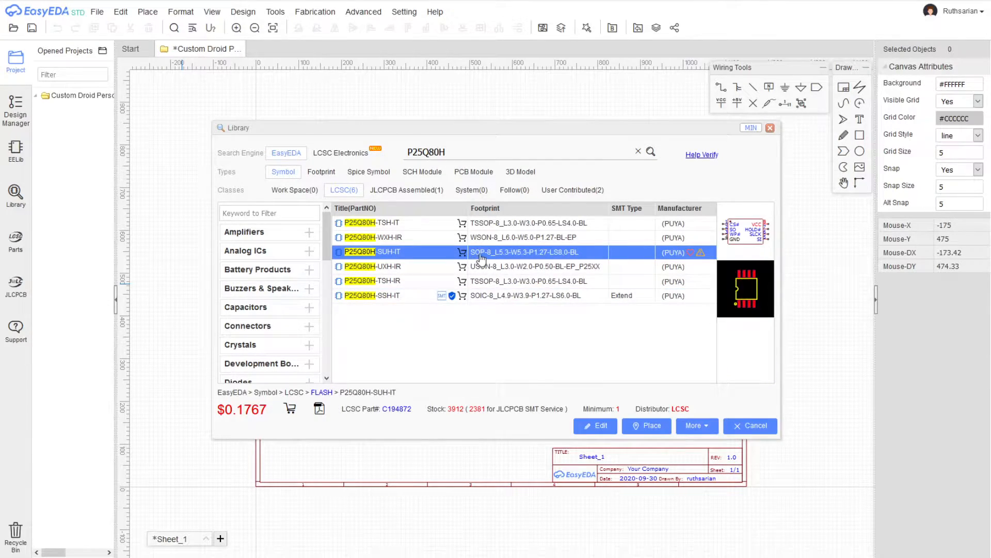
click(494, 302)
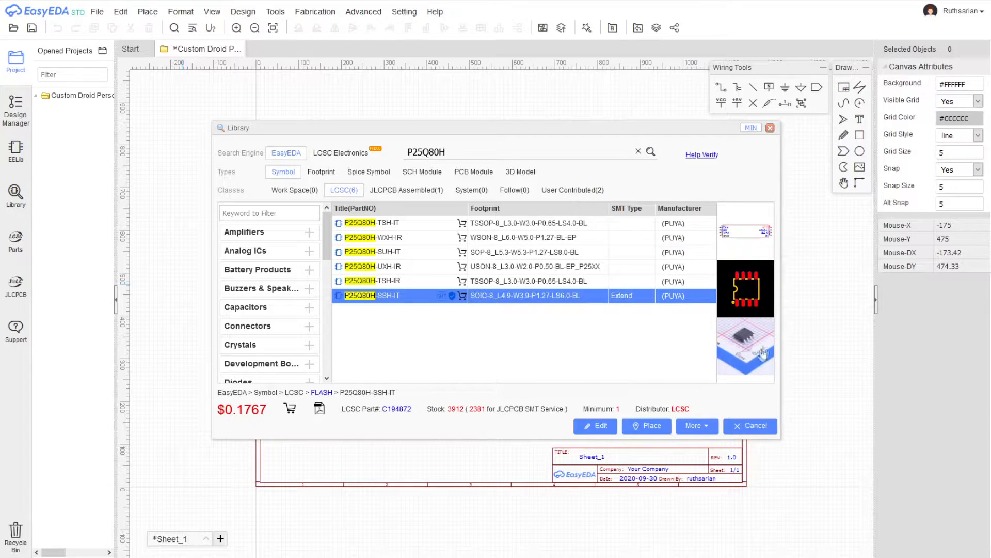
click(502, 253)
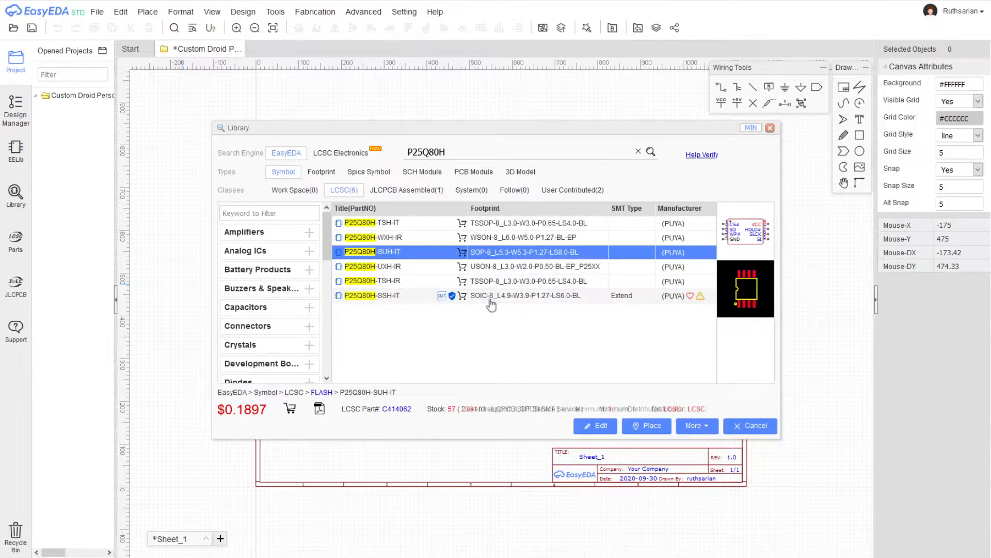
click(492, 298)
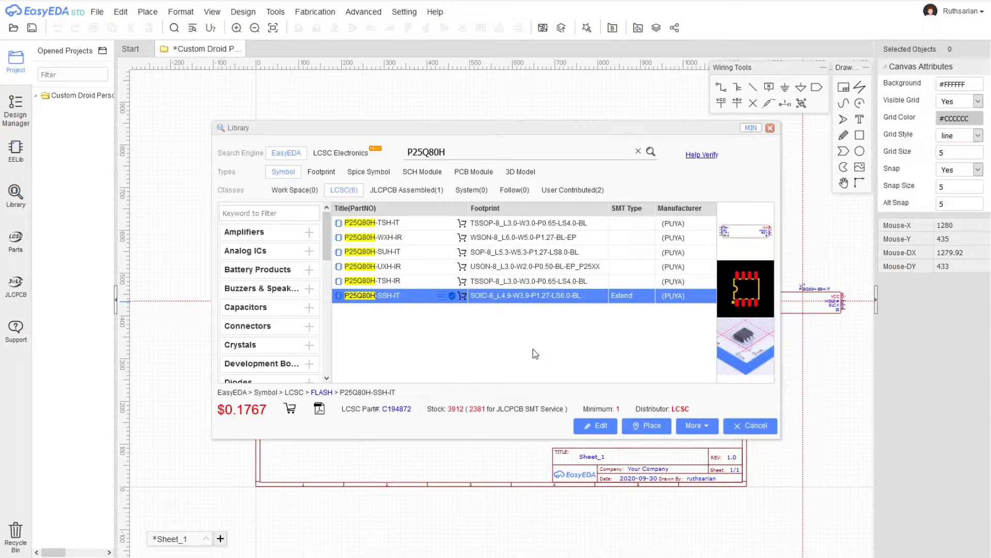
click(505, 252)
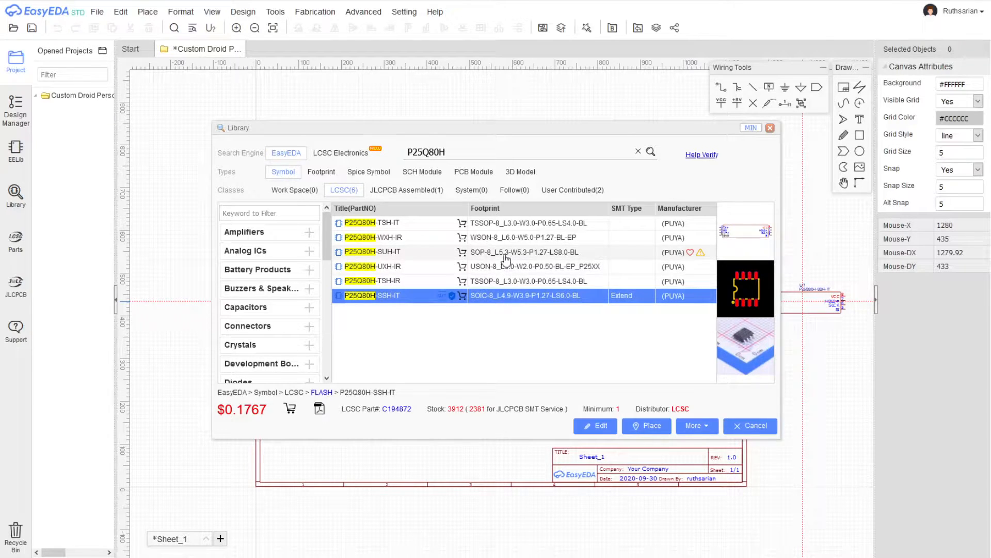
click(504, 298)
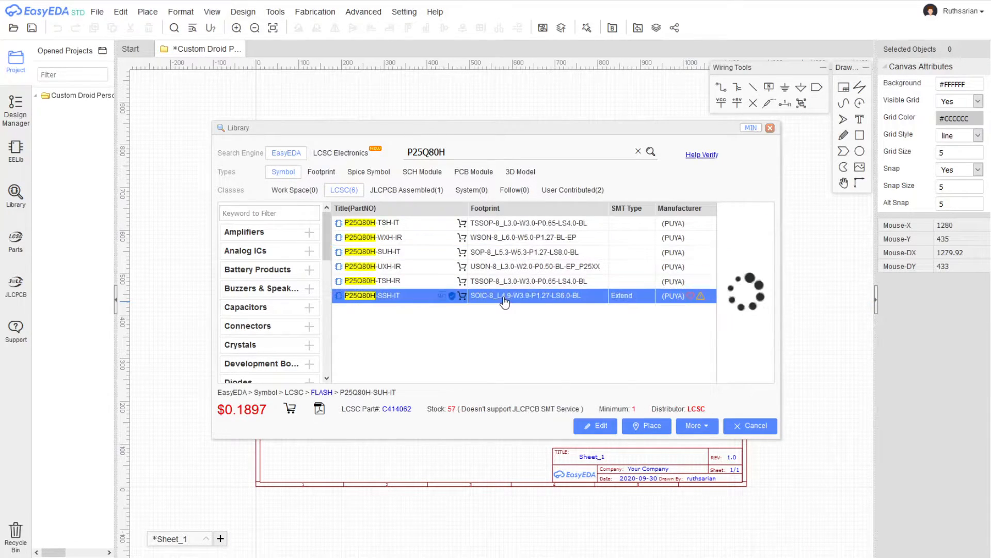
click(503, 255)
click(501, 300)
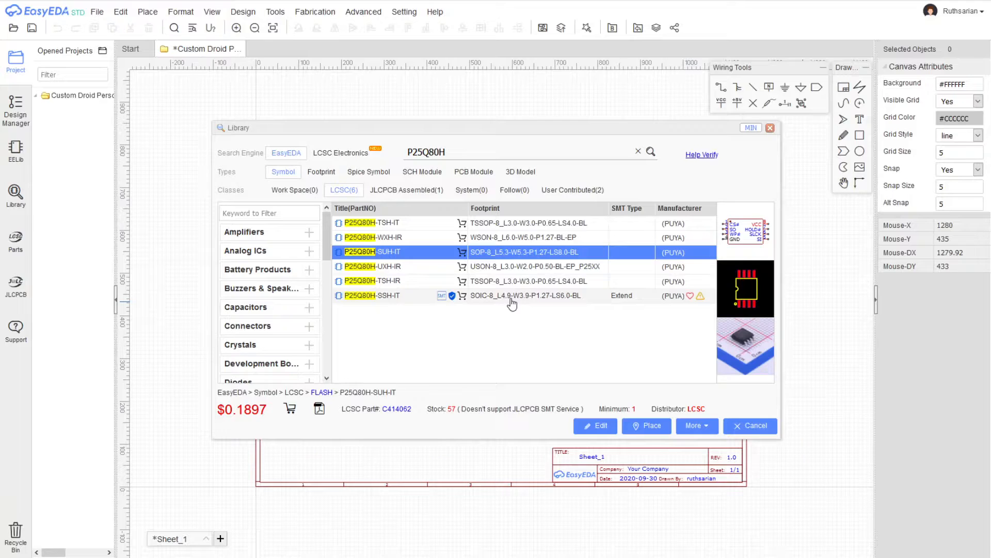
Place one P25Q80H-SSH-IT flash chip from the library near the middle of the schematic sheet
click(502, 297)
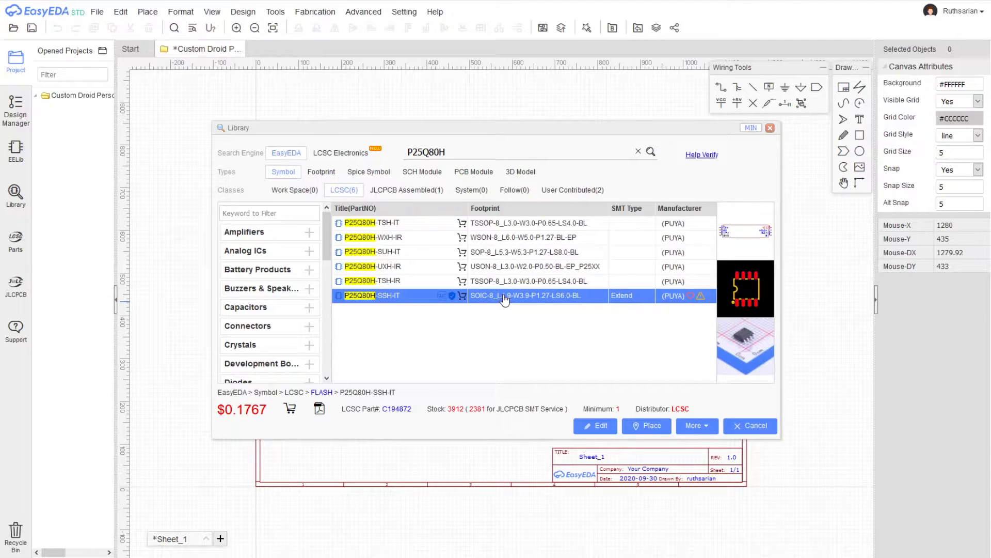
click(653, 426)
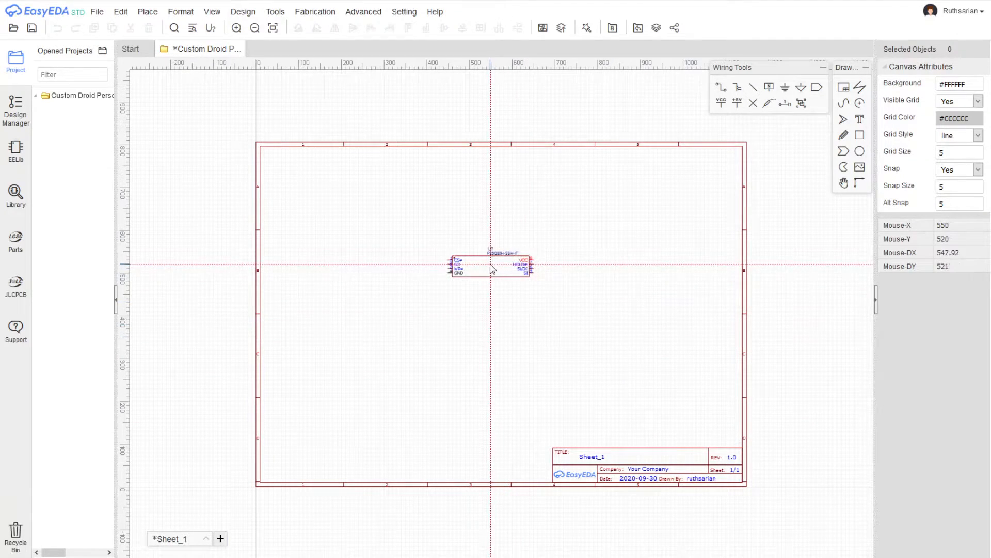
click(500, 262)
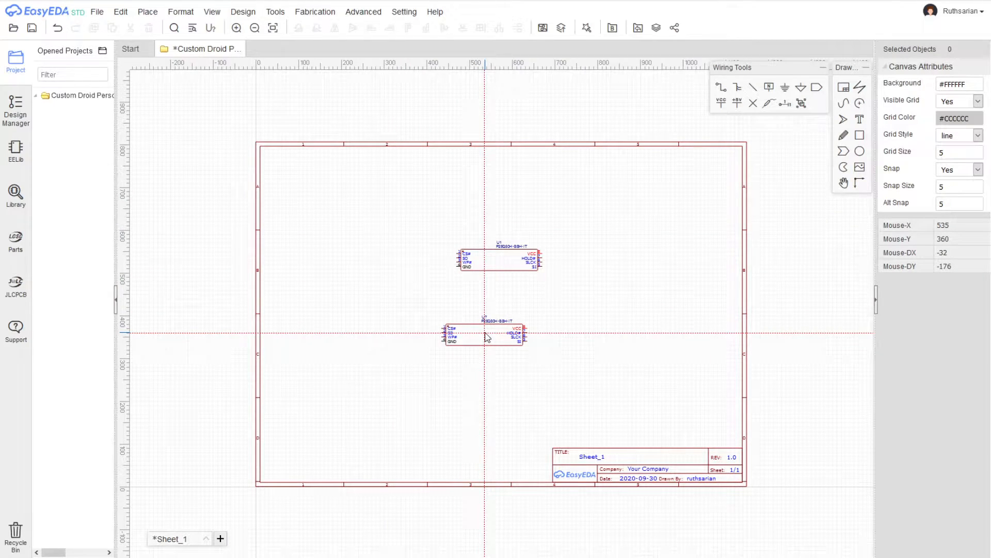
key(Escape)
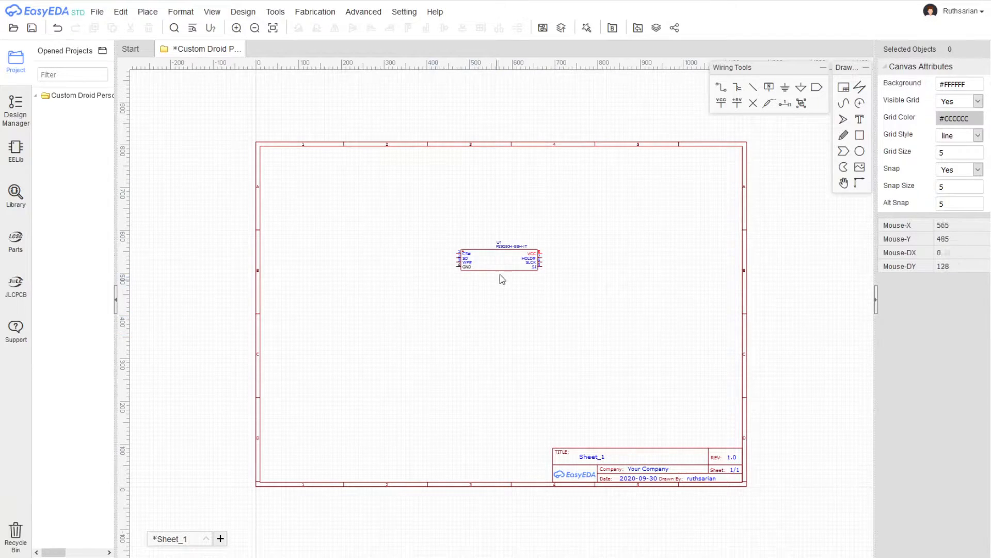
Place a VCC power flag above and to the right of the flash chip's VCC pin
scroll(500, 279, up, 3)
right_drag(493, 288, 453, 423)
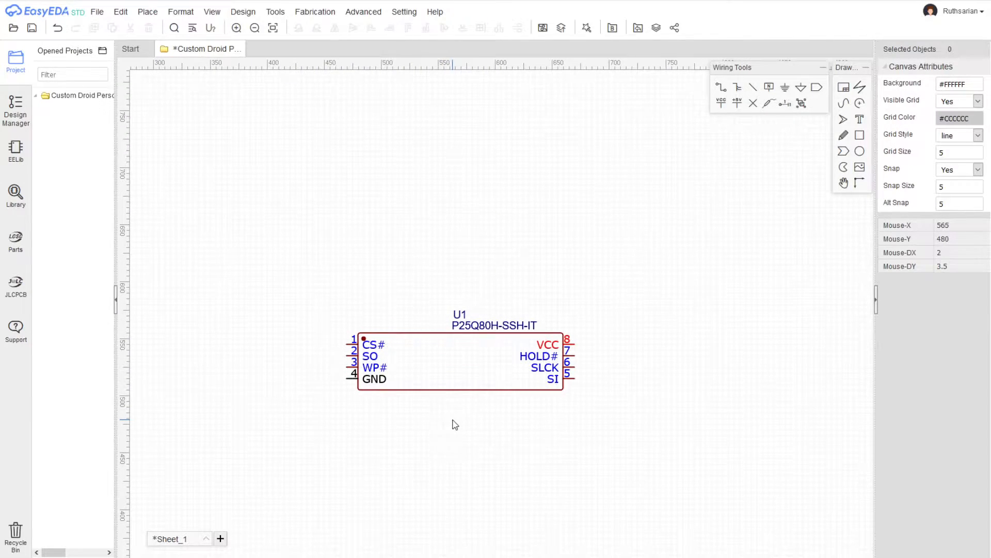
scroll(460, 422, down, 1)
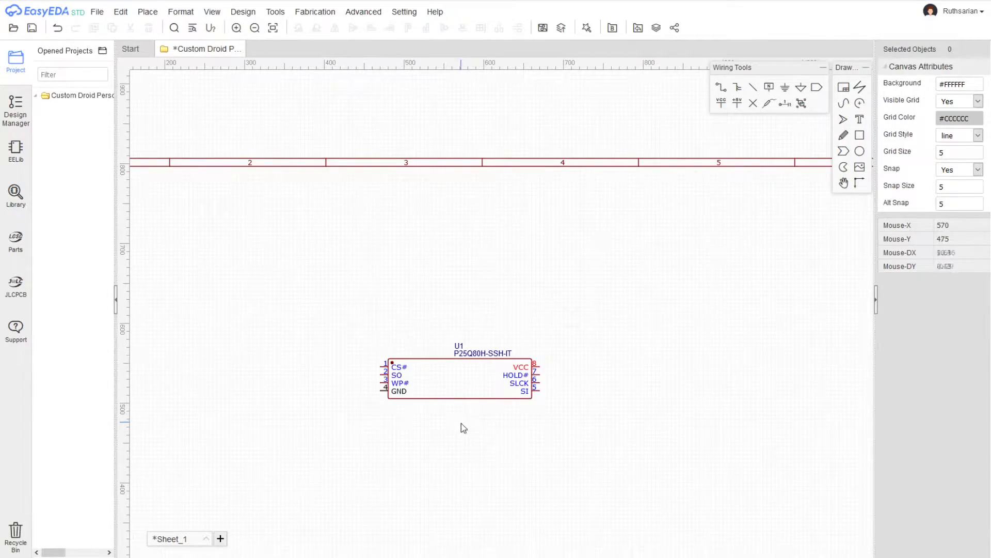
scroll(461, 424, up, 1)
right_drag(463, 429, 471, 391)
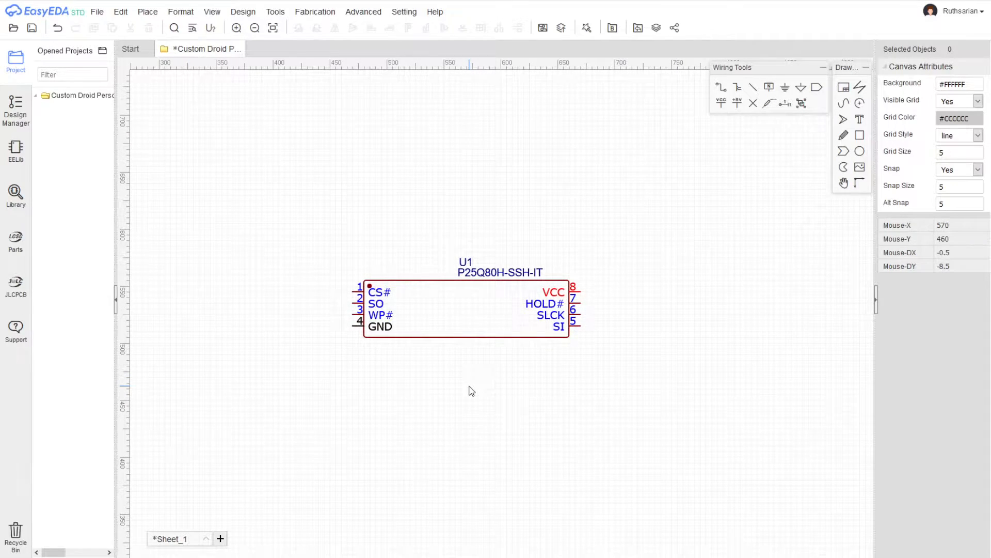
click(181, 12)
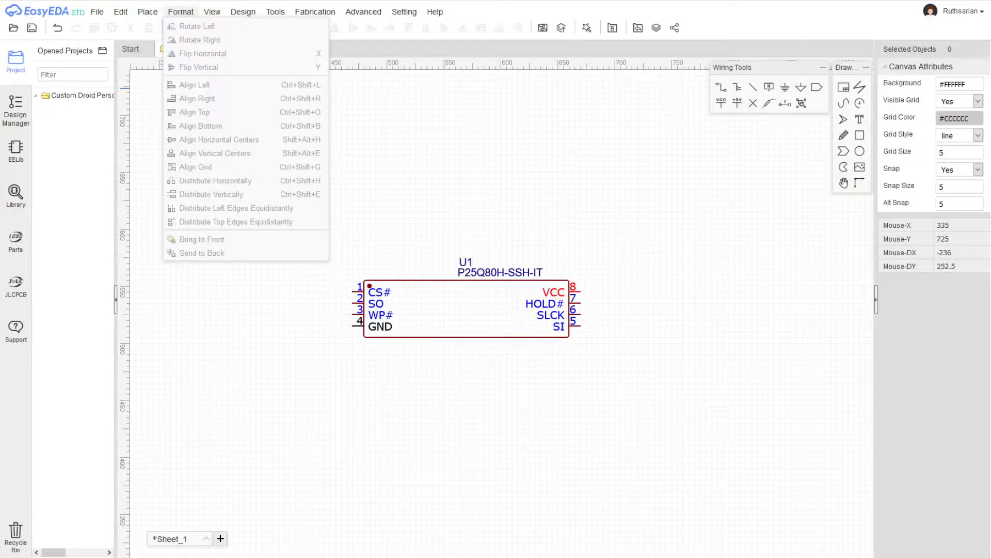
click(609, 248)
scroll(599, 278, up, 1)
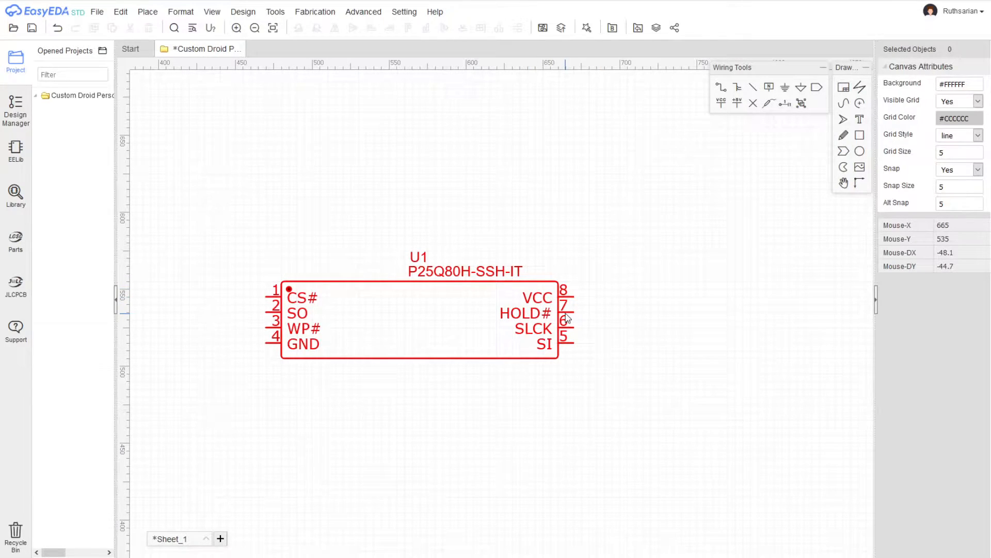
click(721, 105)
click(603, 258)
key(Escape)
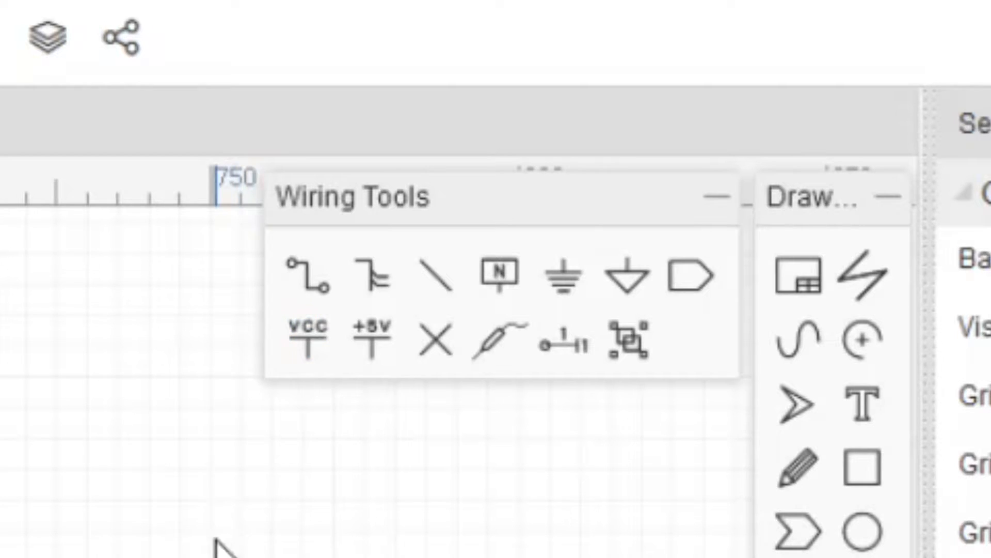
click(311, 331)
click(605, 258)
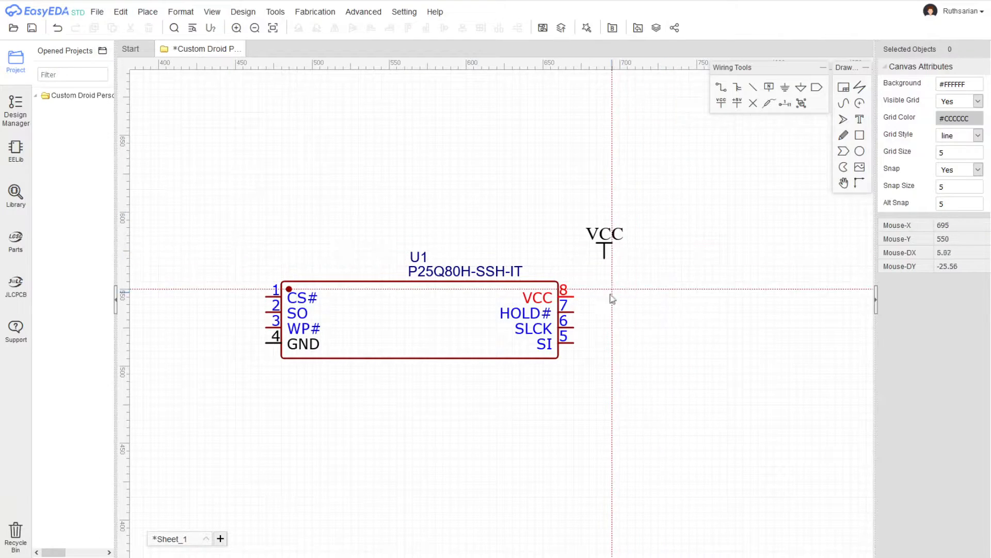
Wire the chip's VCC pin 8 to the VCC flag and join HOLD# pin 7 to the same wire
click(573, 296)
click(605, 297)
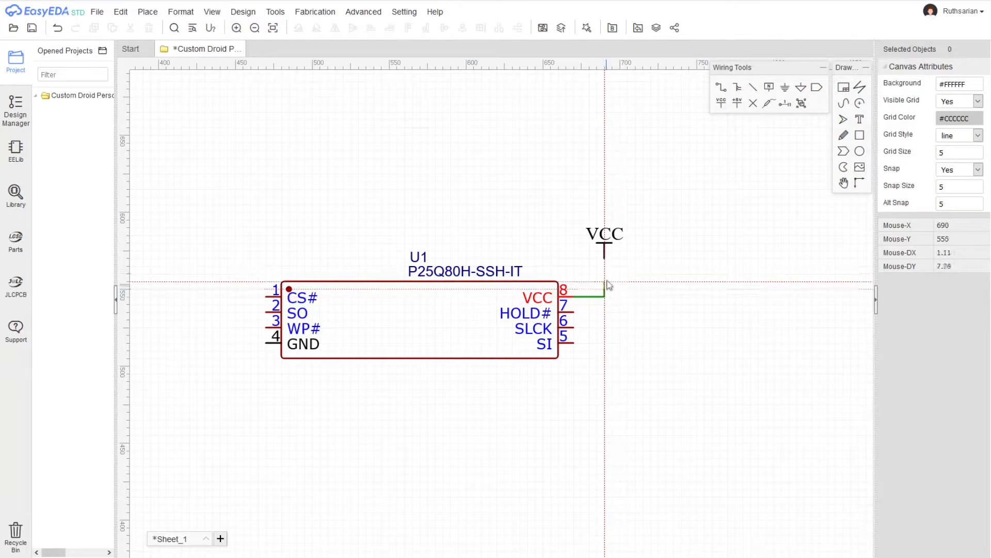
click(605, 258)
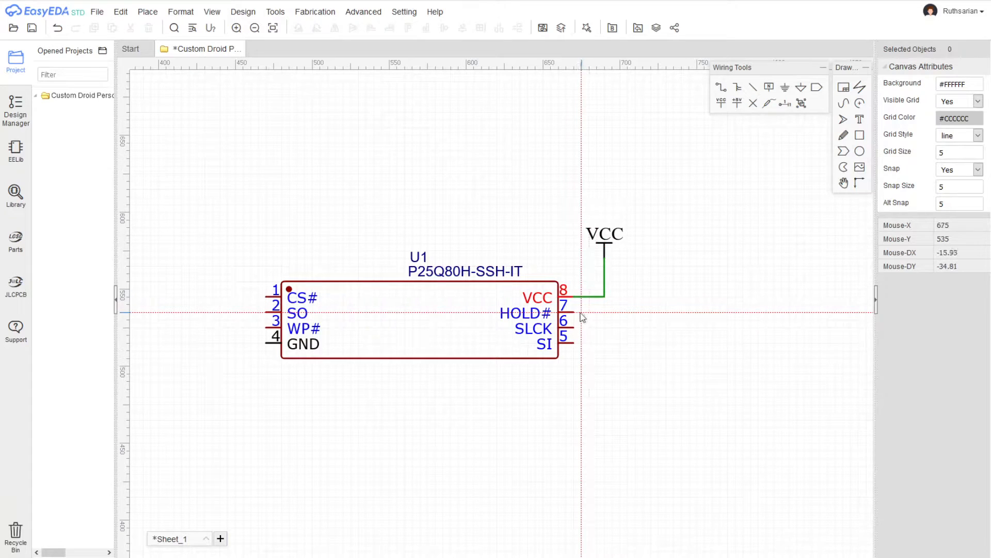
click(574, 312)
click(605, 296)
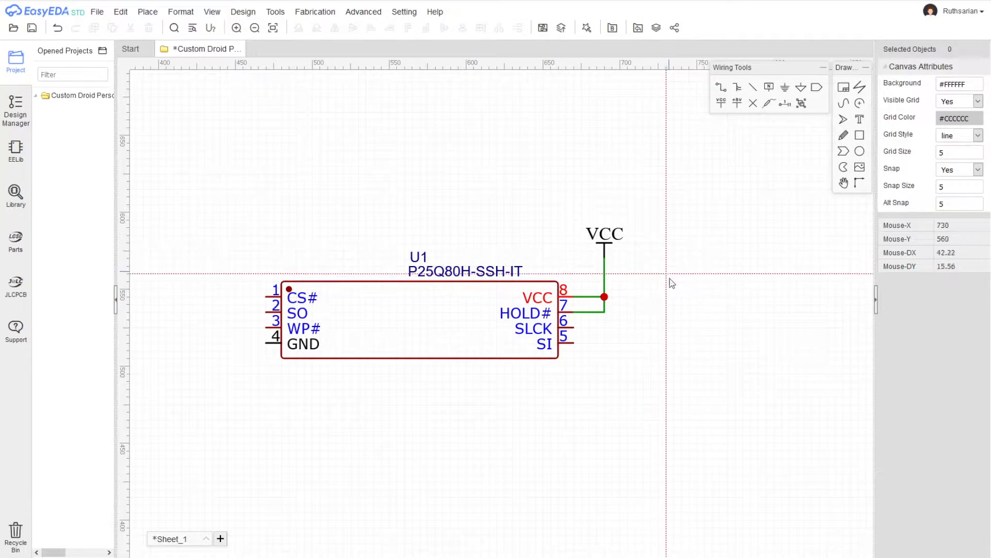
click(149, 11)
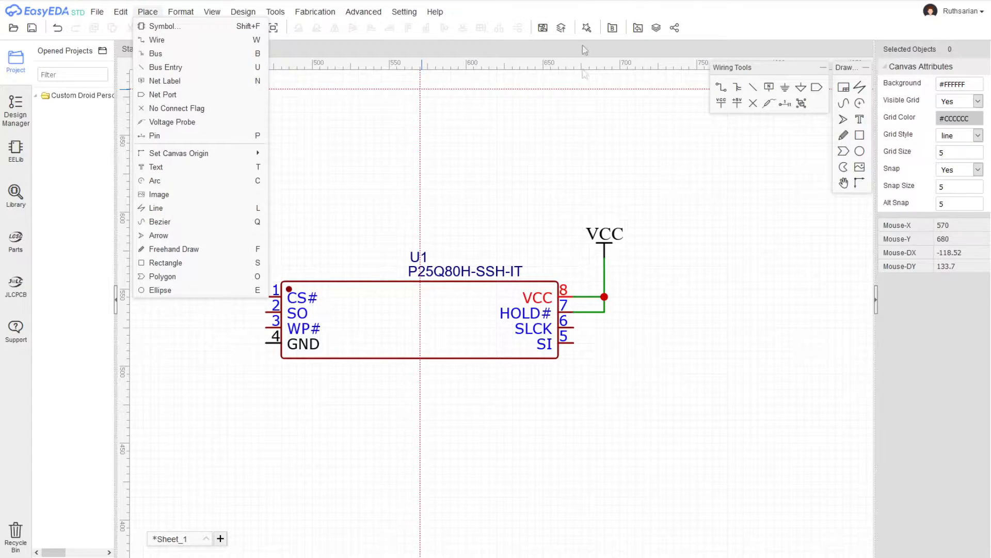
click(180, 11)
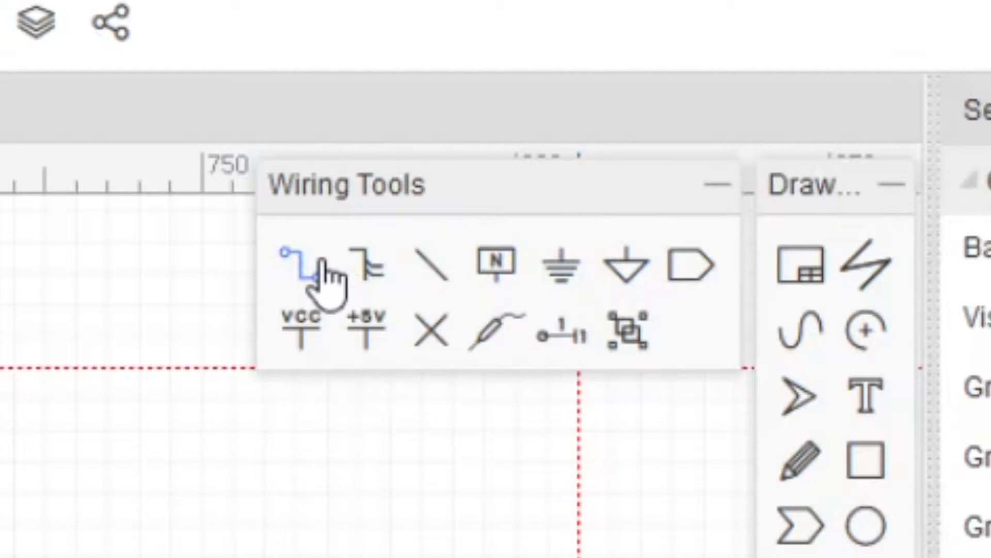
Place a triangle-style GND flag below and to the left of the flash chip and wire it to GND pin 4
click(639, 274)
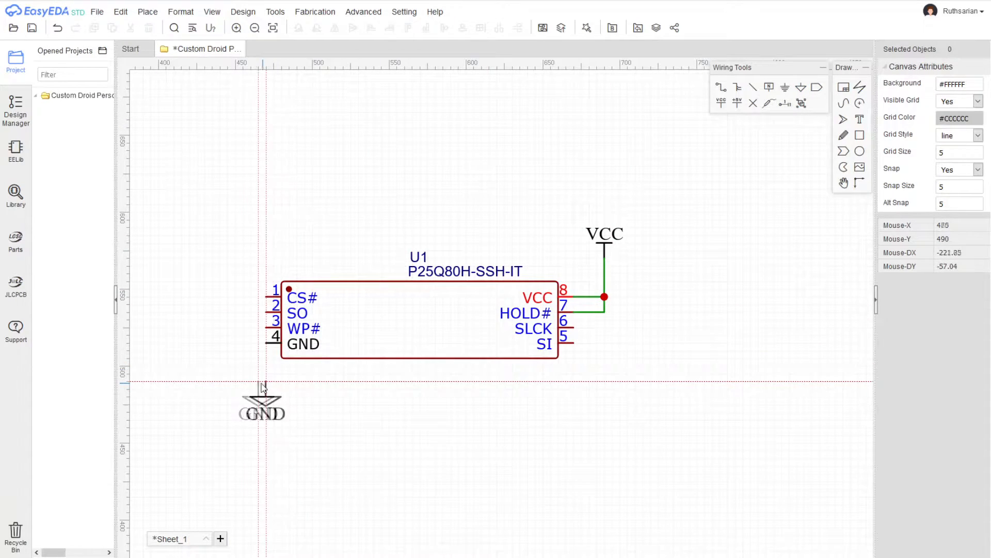
click(250, 374)
key(Escape)
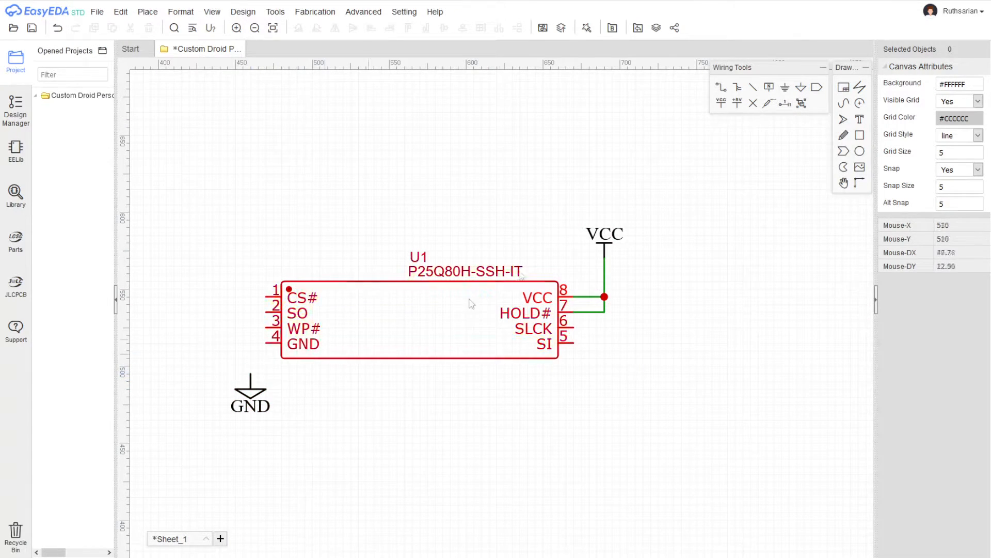
click(722, 87)
click(250, 372)
click(266, 342)
key(Escape)
click(786, 87)
click(476, 458)
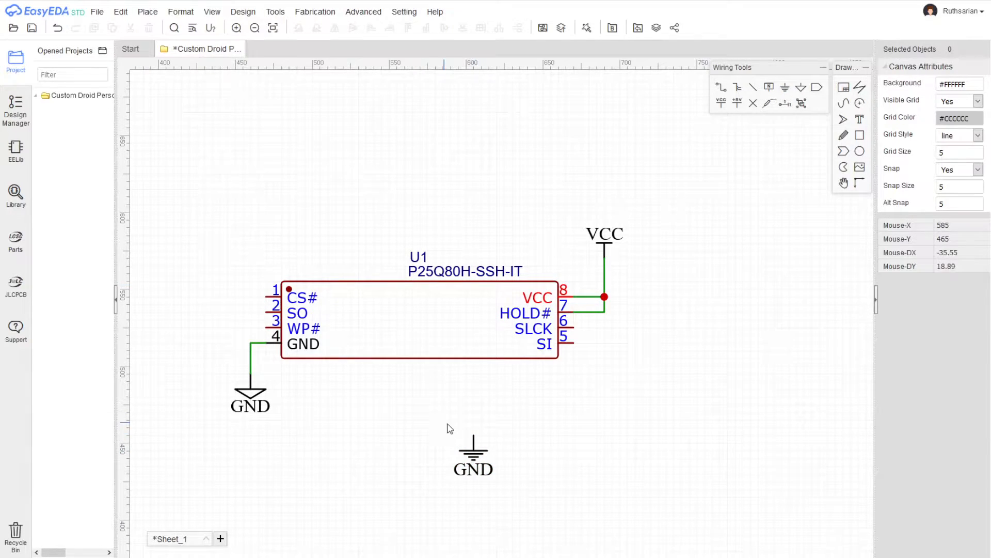
click(474, 456)
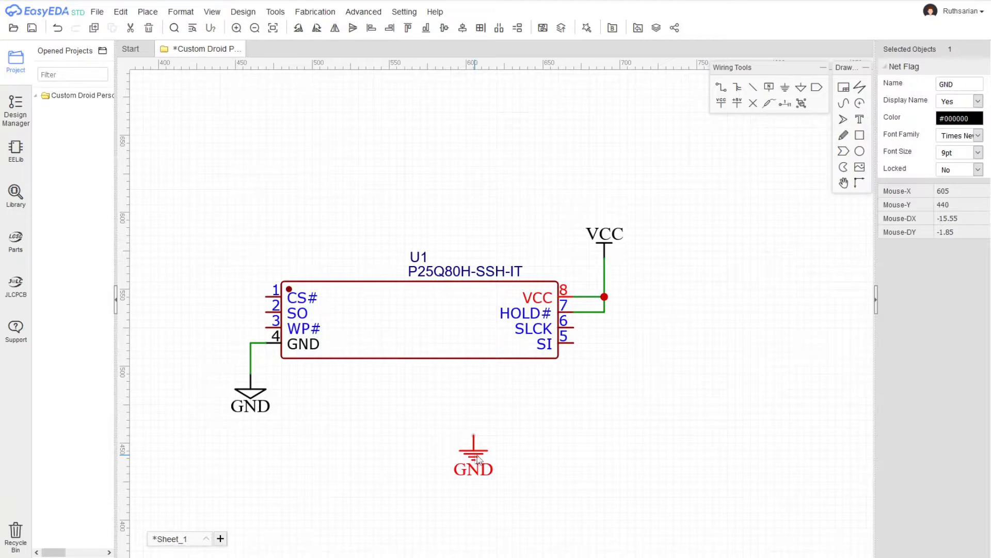
click(476, 458)
click(477, 459)
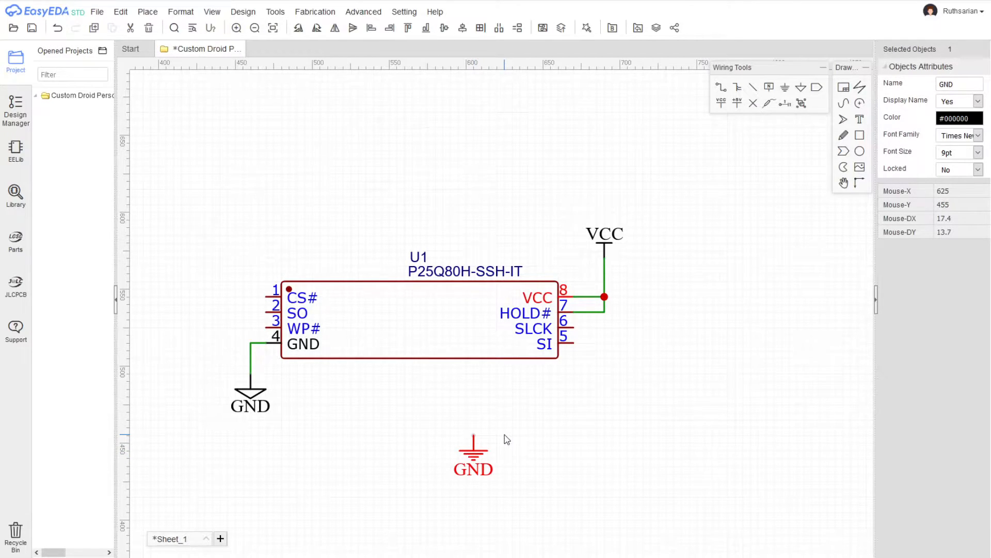
click(525, 485)
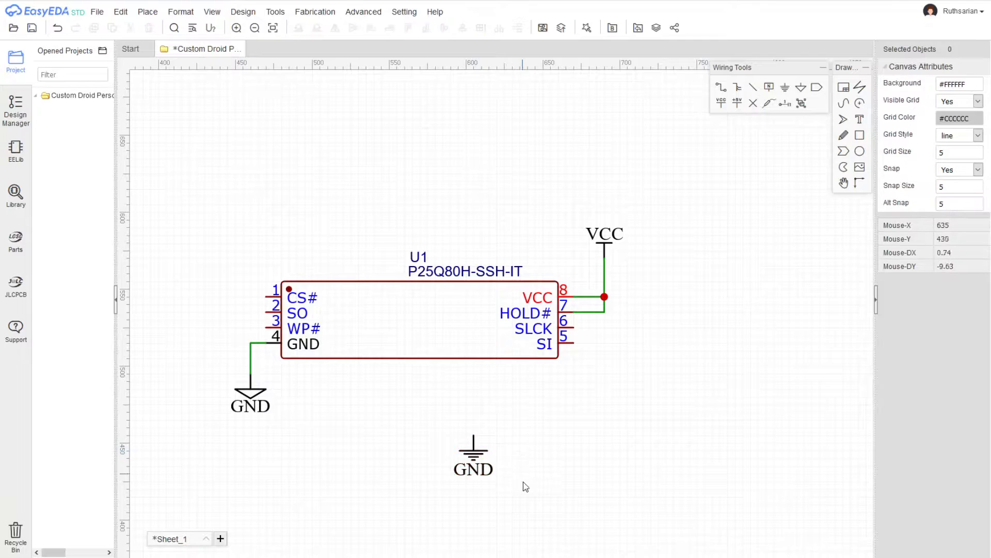
click(479, 454)
key(Delete)
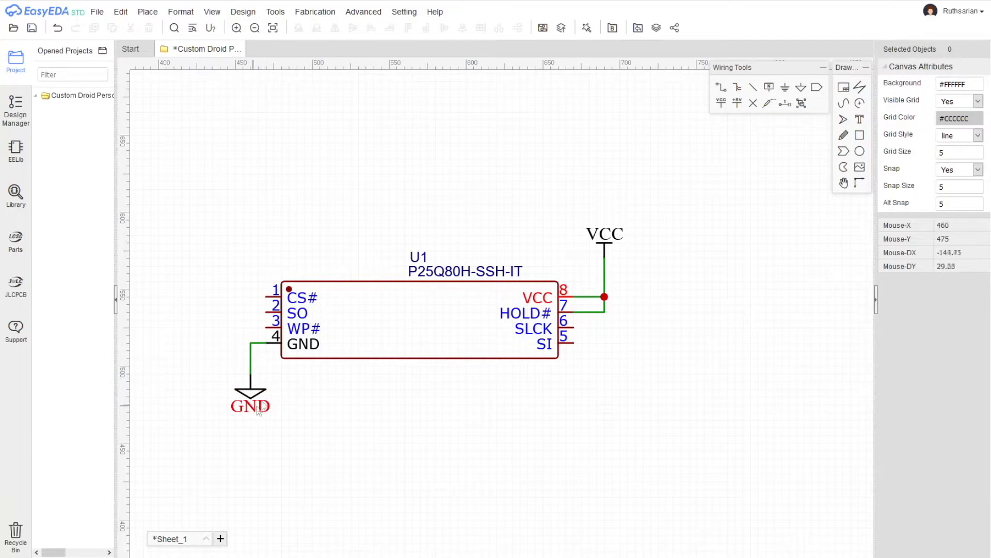
Show the EELib parts in a wider list and set the EU-style resistor to the R_0805_EU package
click(97, 11)
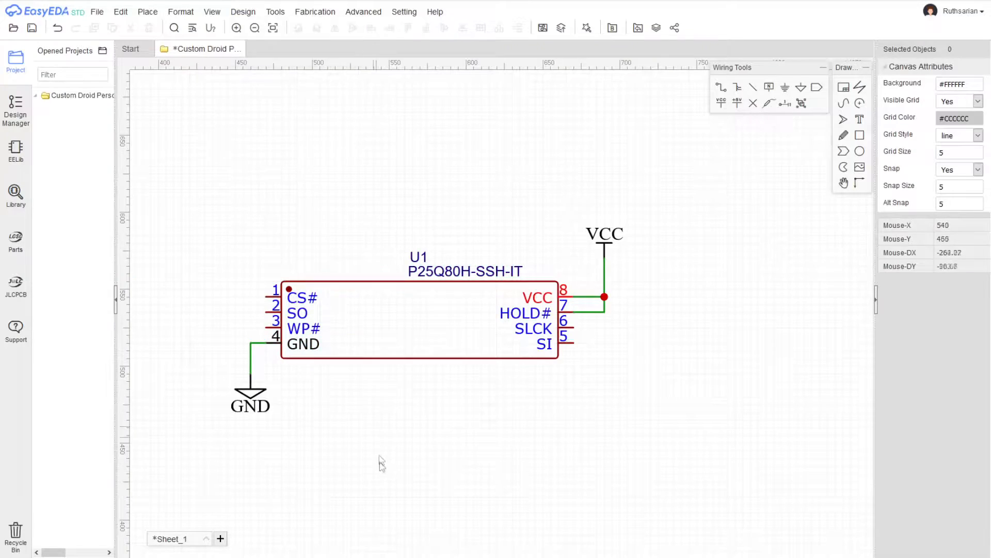
right_drag(350, 454, 549, 445)
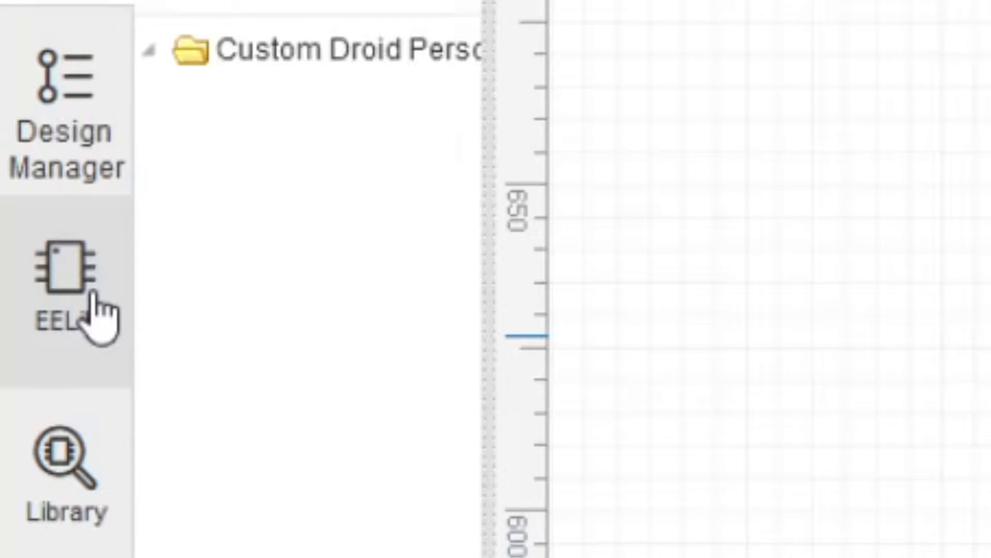
click(98, 318)
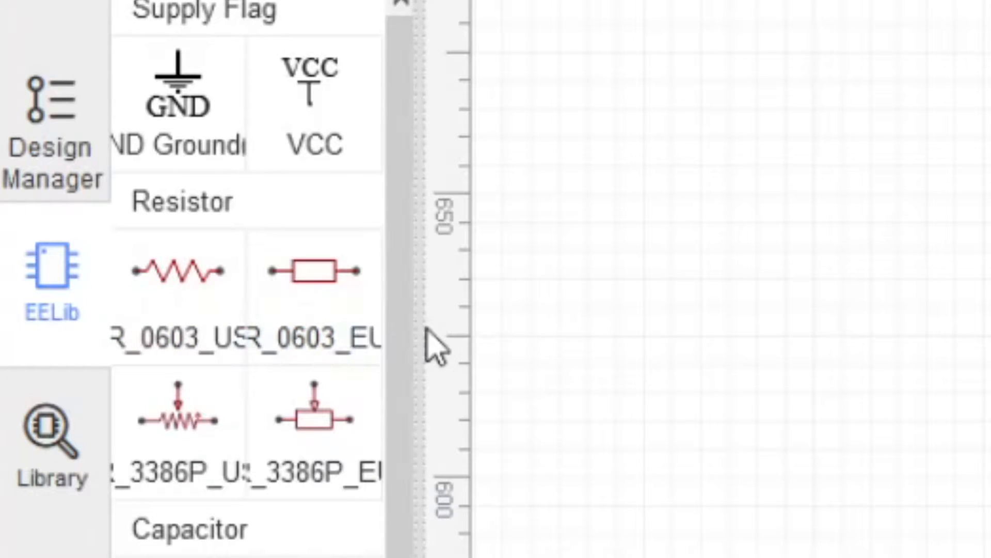
drag(416, 327, 479, 323)
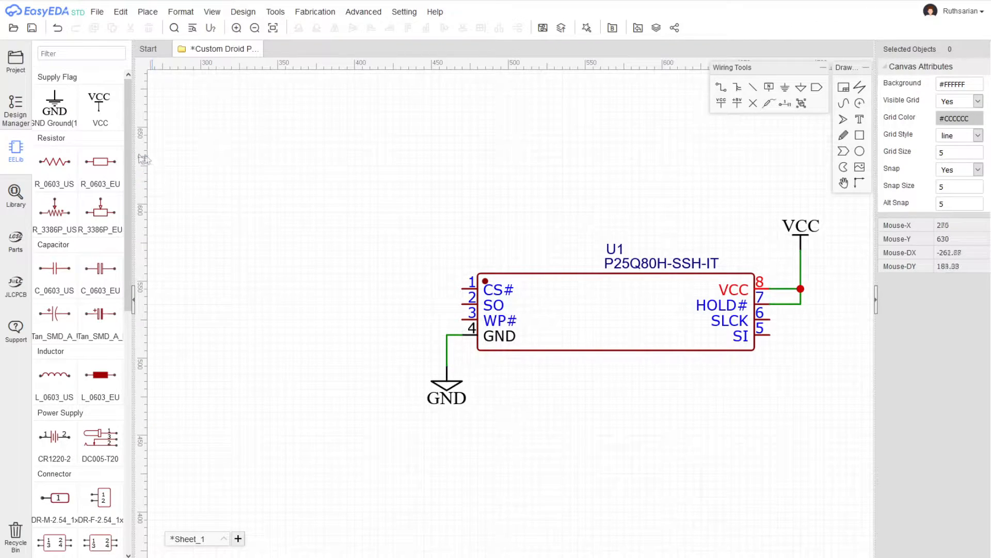
click(147, 11)
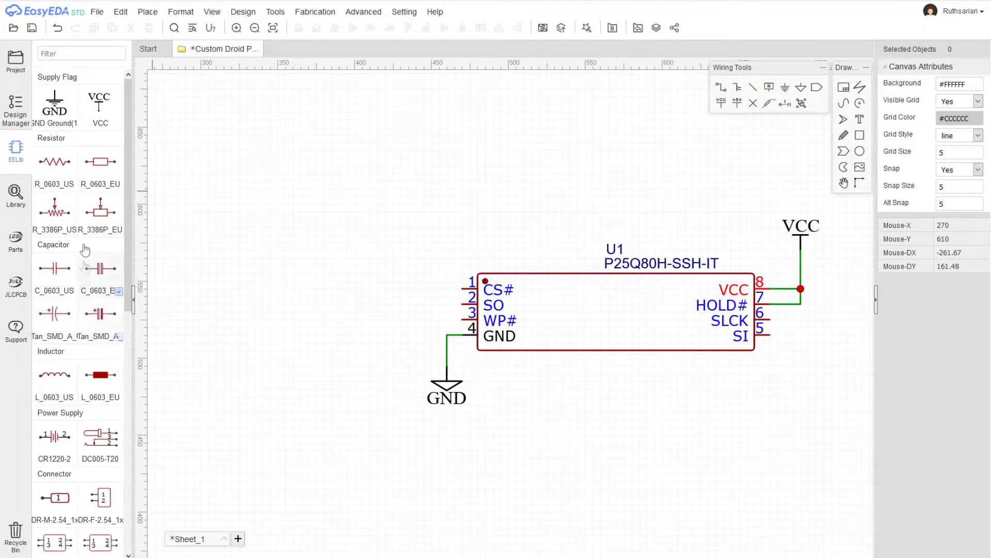
click(118, 186)
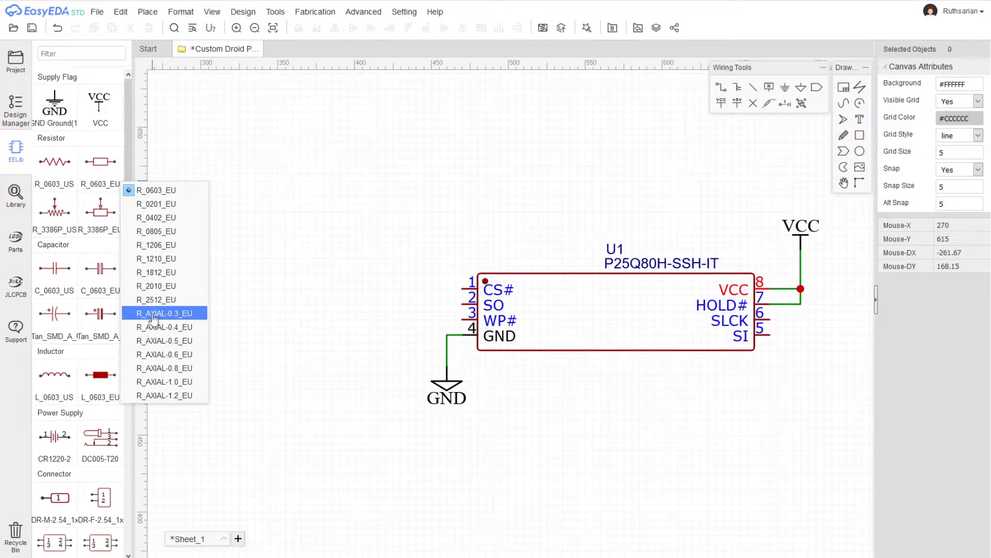
click(166, 232)
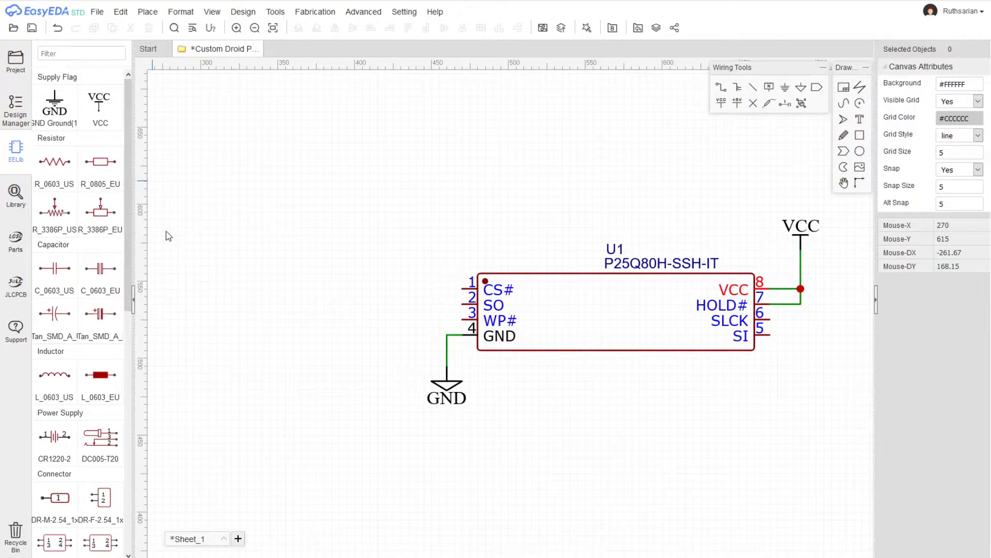
Place one R_0805_EU resistor in vertical orientation to the left of the chip's GND flag
click(101, 164)
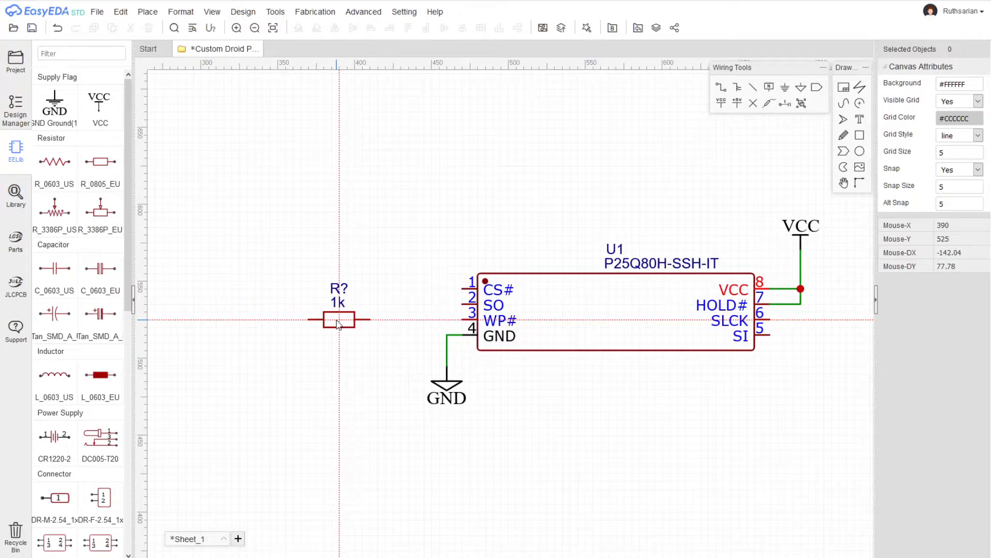
key(space)
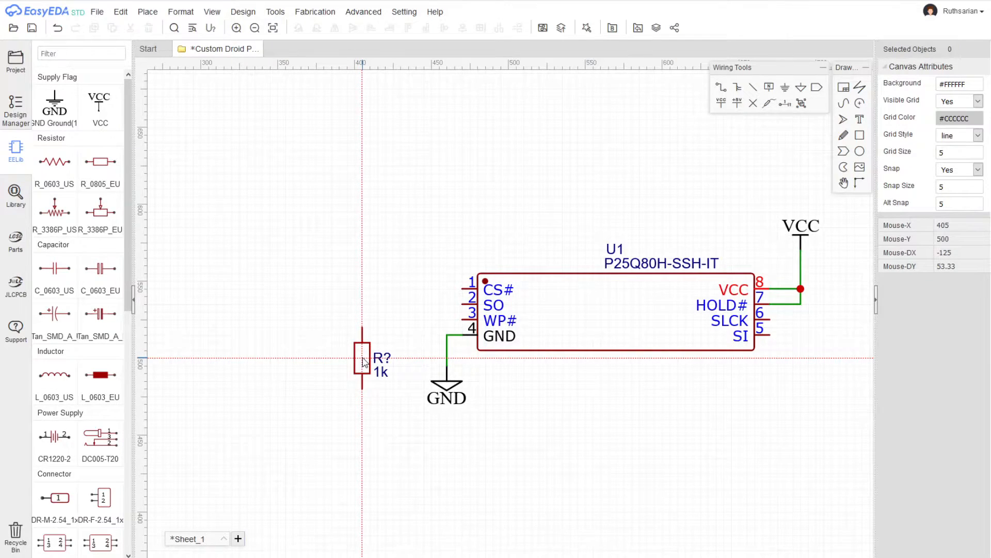
click(362, 357)
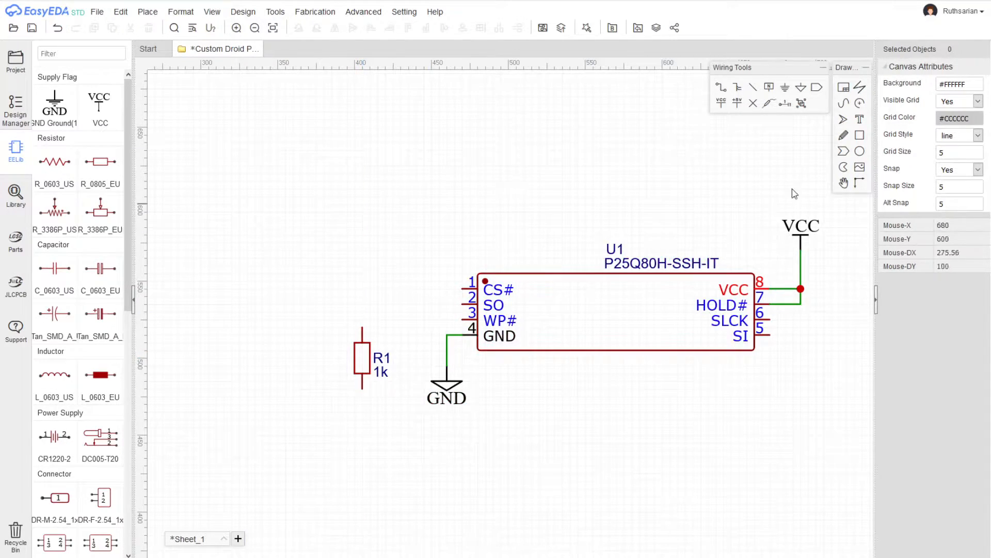
Wire the resistor's upper end to WP# pin 3 and shift the resistor slightly down toward the GND flag
click(722, 90)
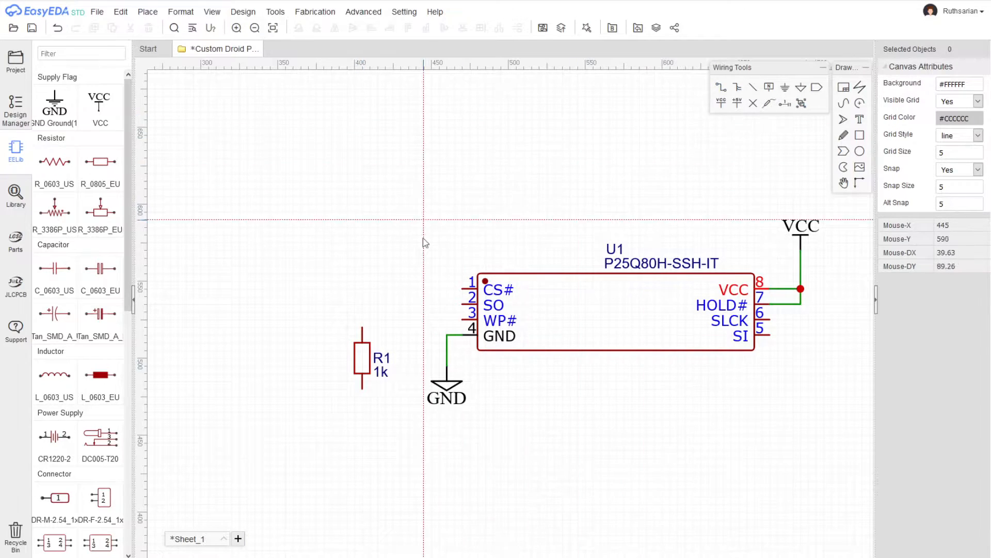
click(363, 326)
click(463, 320)
key(Escape)
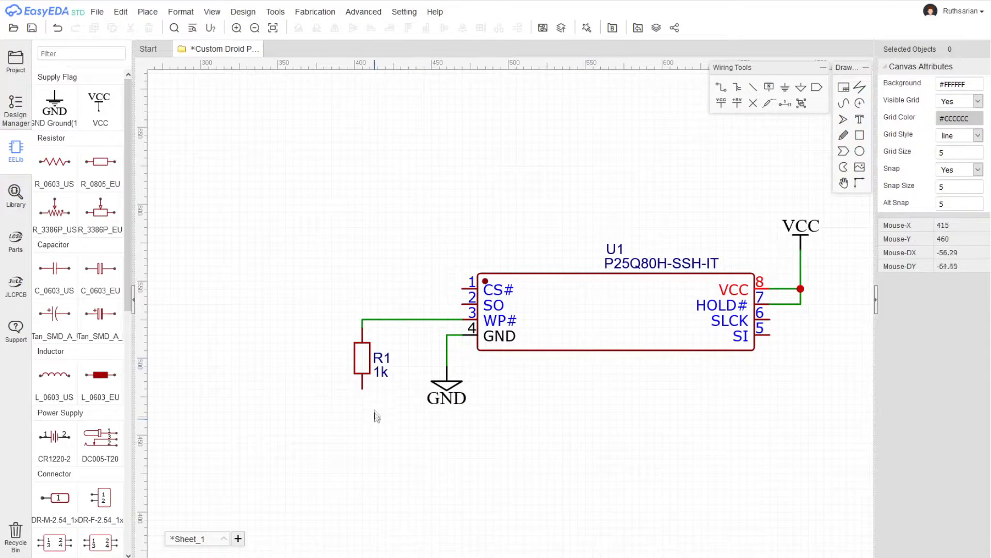
drag(362, 364, 396, 379)
click(614, 477)
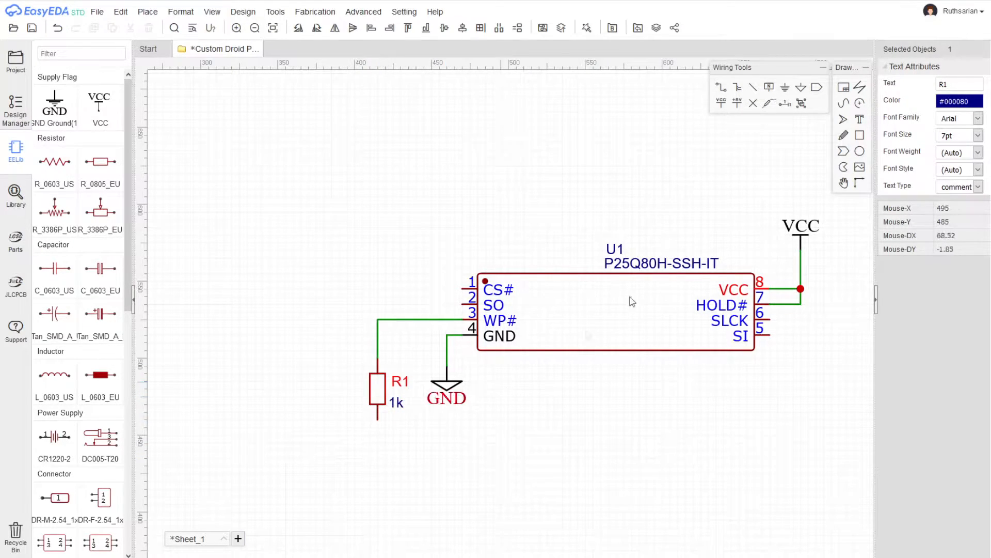
Attach a triangle-style GND flag directly to the lower end of resistor R1
click(801, 87)
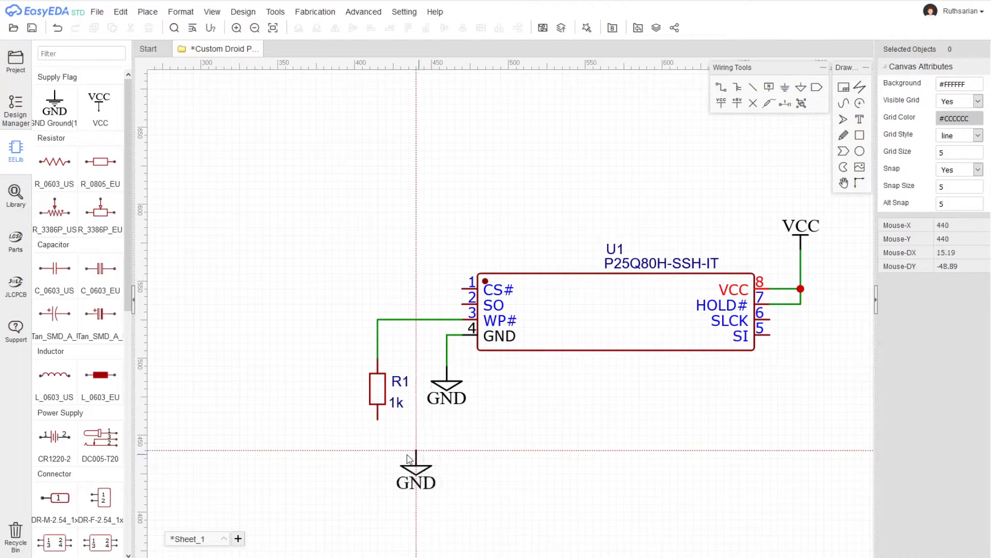
click(380, 426)
key(Escape)
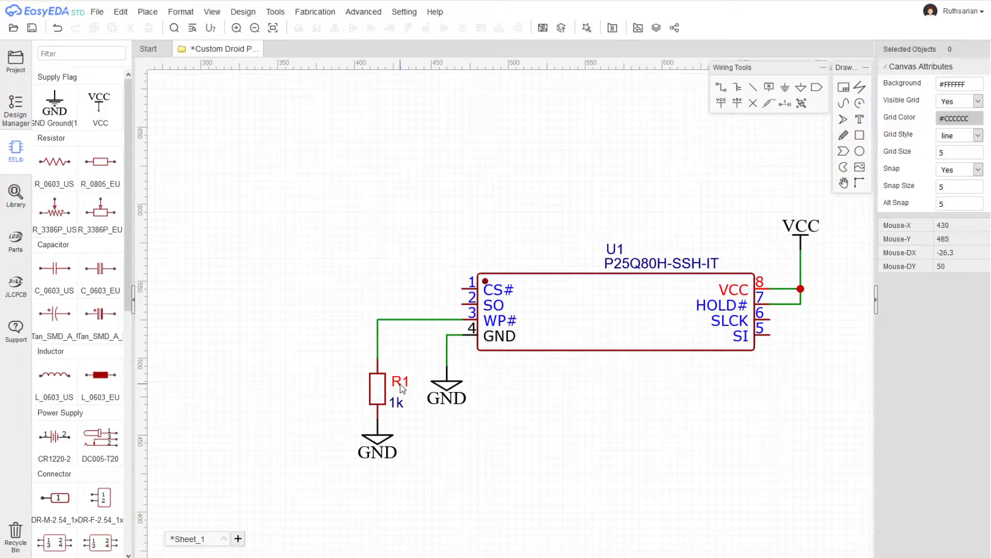
Set the resistor's value to 10k and align the value label beneath the R1 designator
click(397, 405)
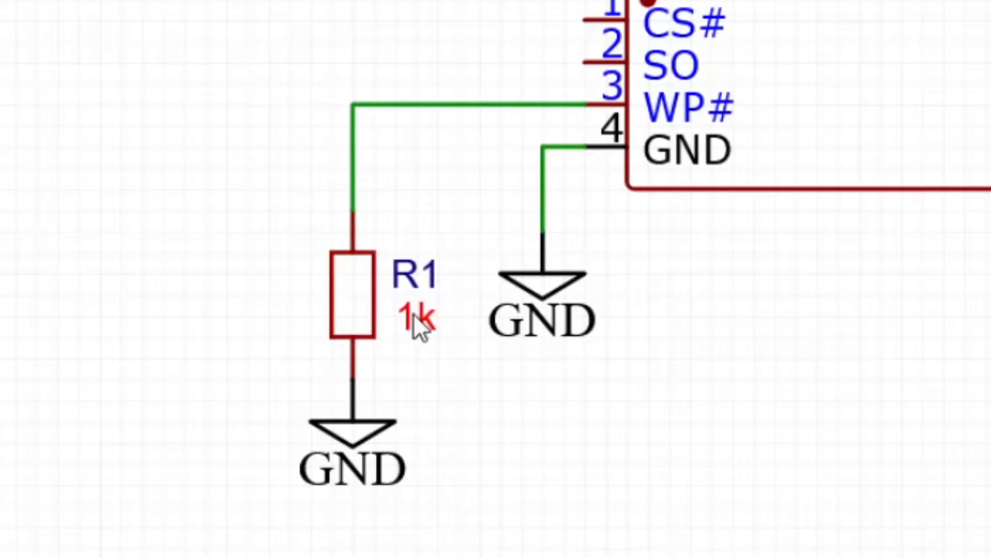
drag(413, 314, 408, 314)
click(410, 276)
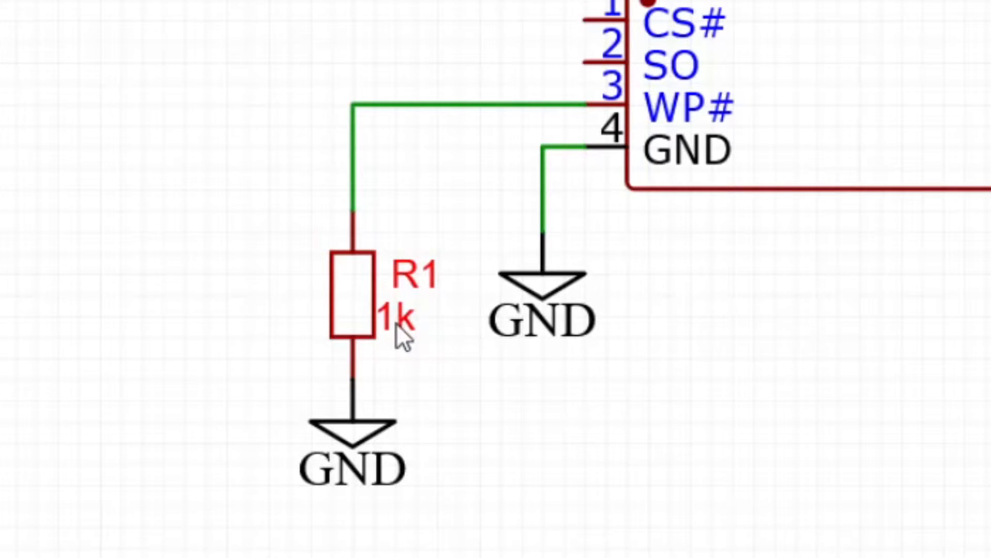
drag(395, 323, 407, 323)
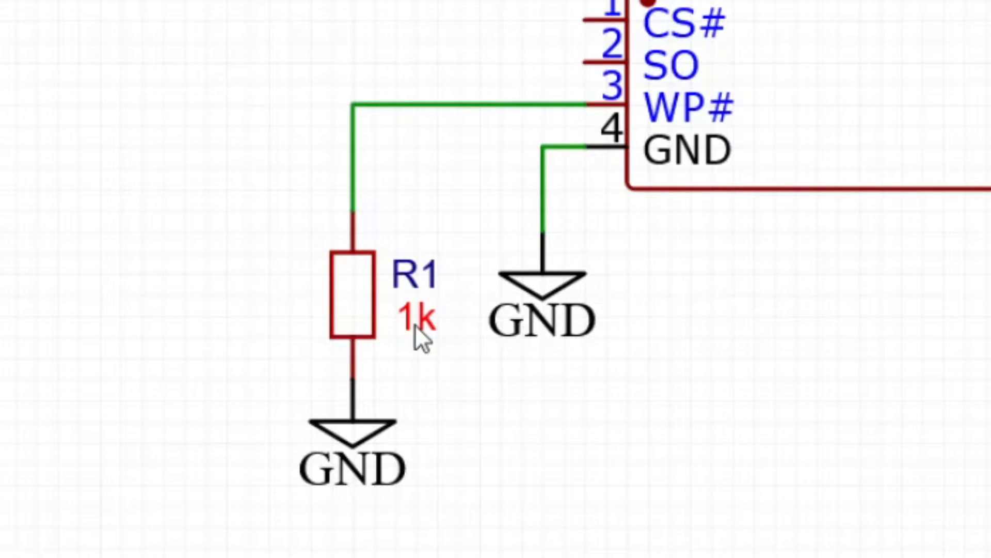
double_click(414, 325)
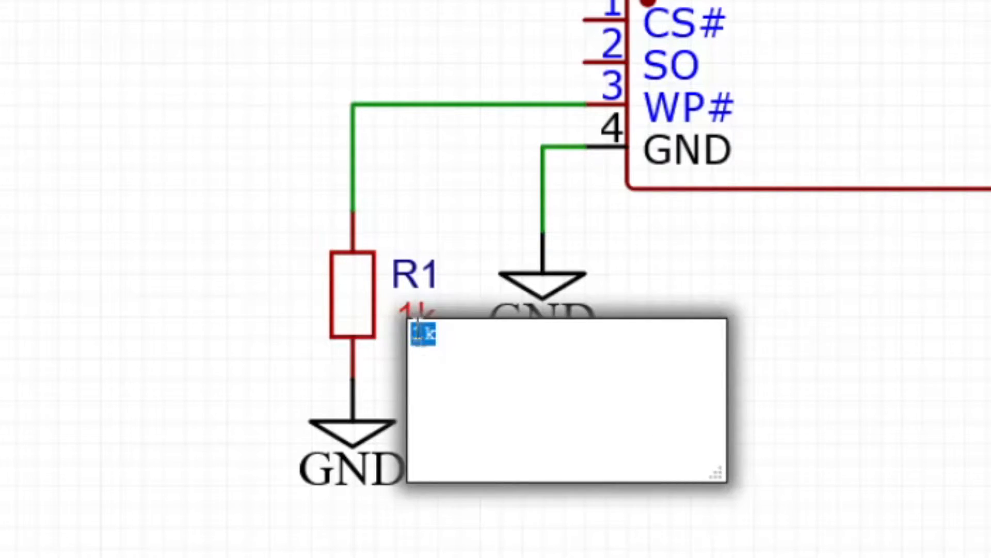
text(10k)
key(Return)
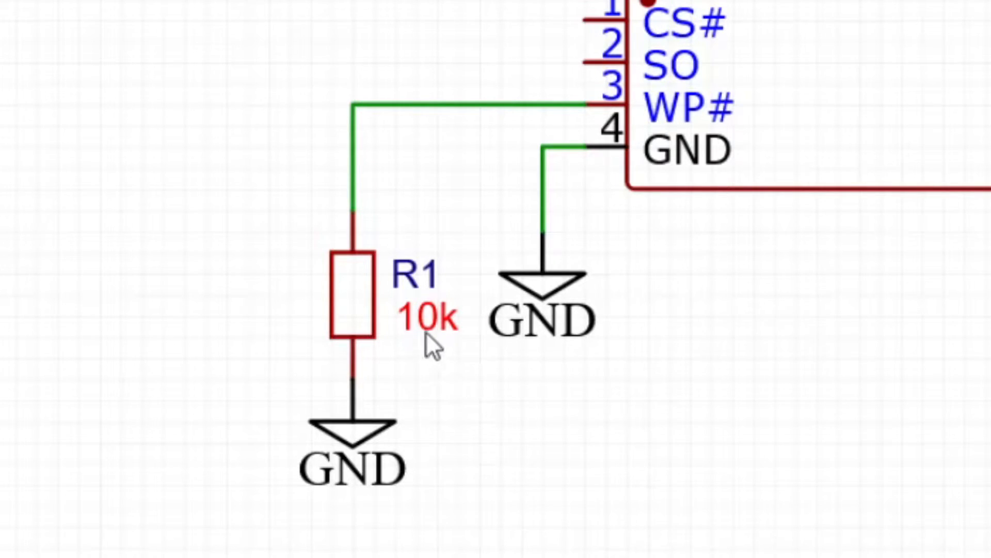
drag(420, 320, 414, 321)
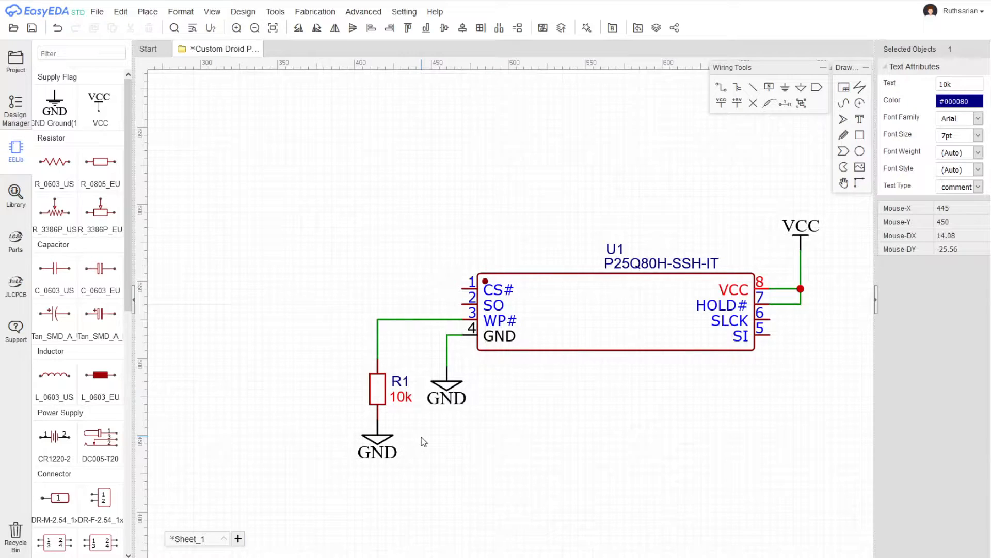
Rename the resistor's designator from R1 to R33
click(624, 299)
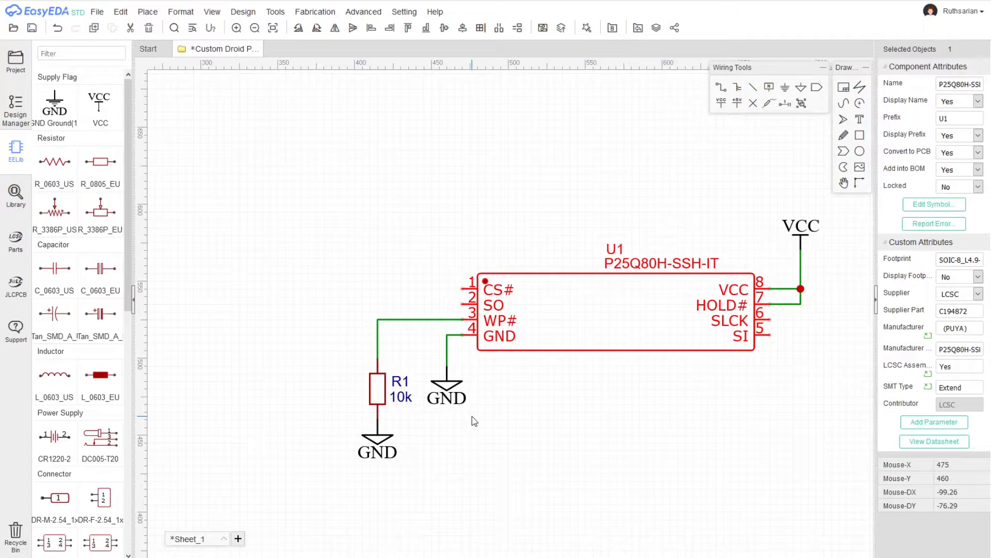
click(212, 11)
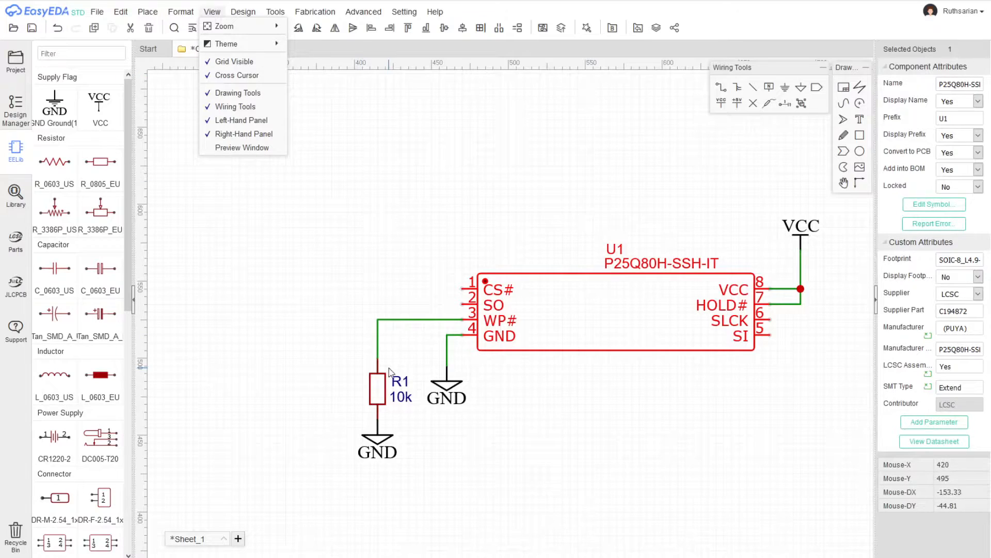
double_click(401, 382)
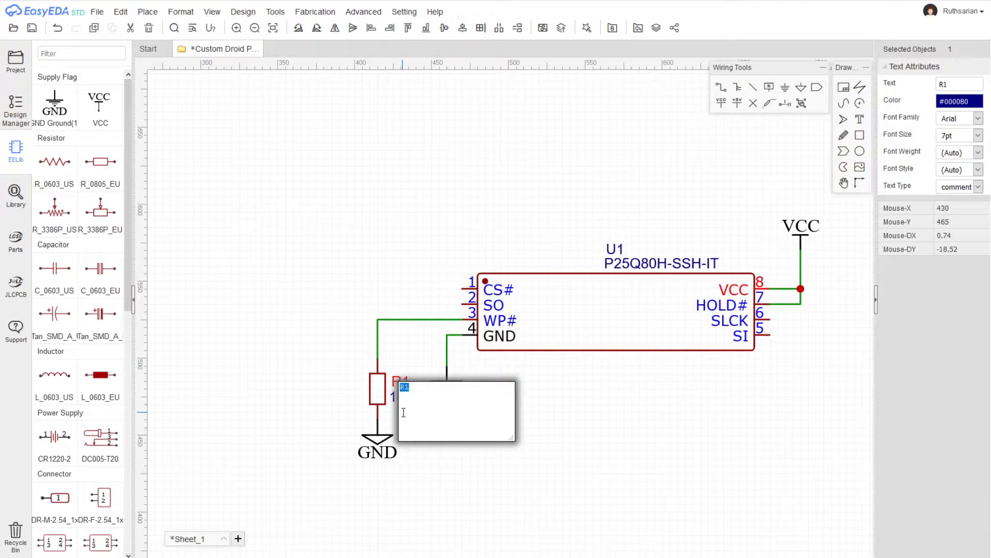
key(Return)
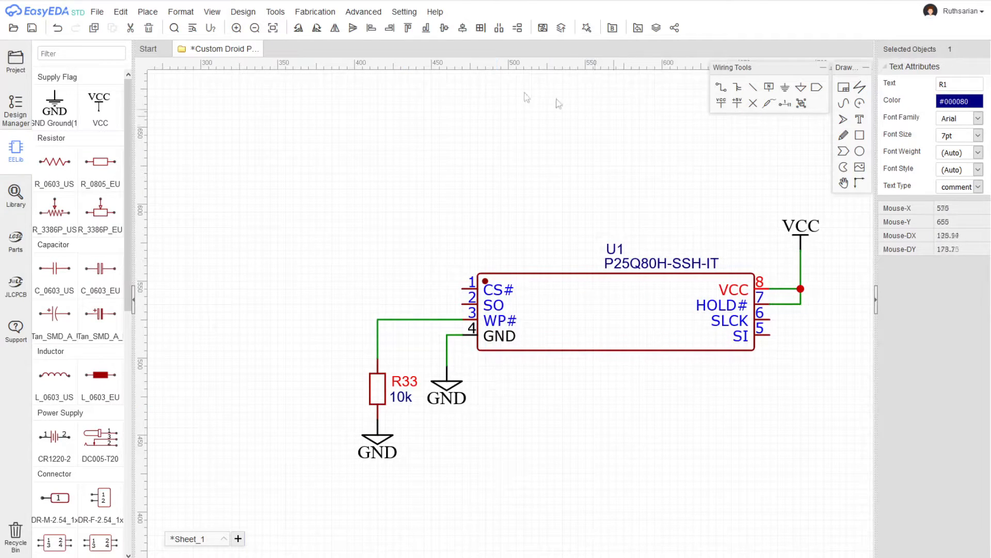
Place a second VCC flag in the open area above and to the left of the flash chip
click(212, 12)
click(721, 104)
click(270, 190)
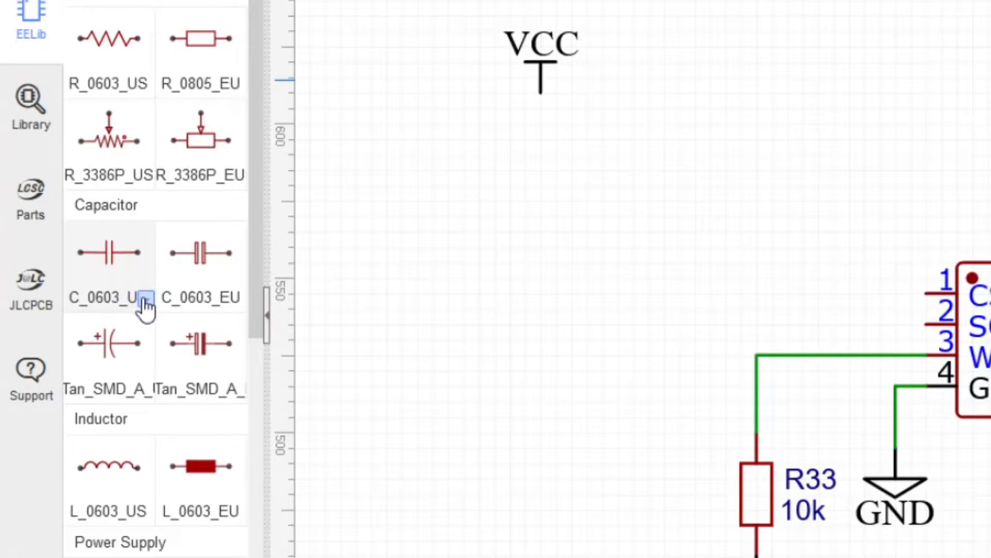
Set the US-style capacitor in the EELib parts to the C_0805_US package
click(148, 305)
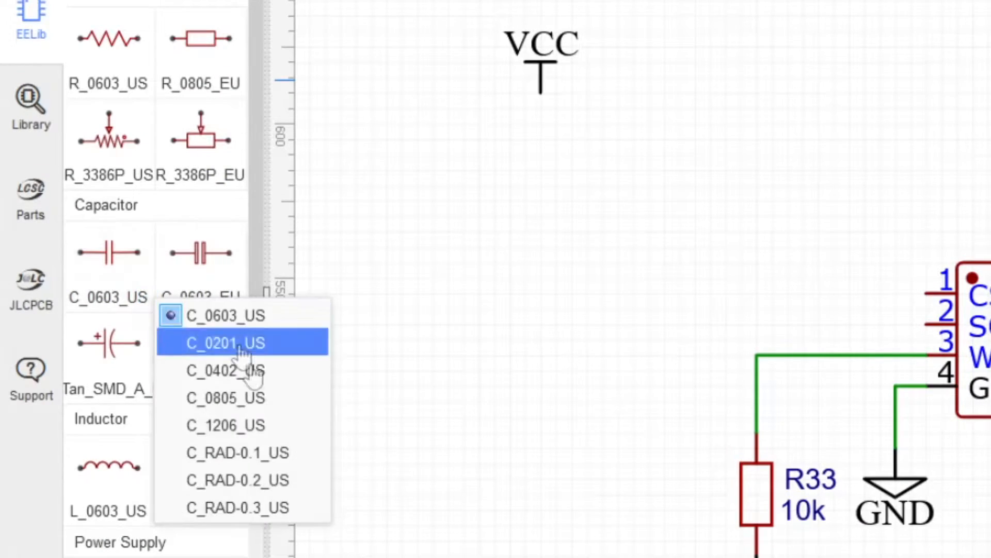
click(255, 401)
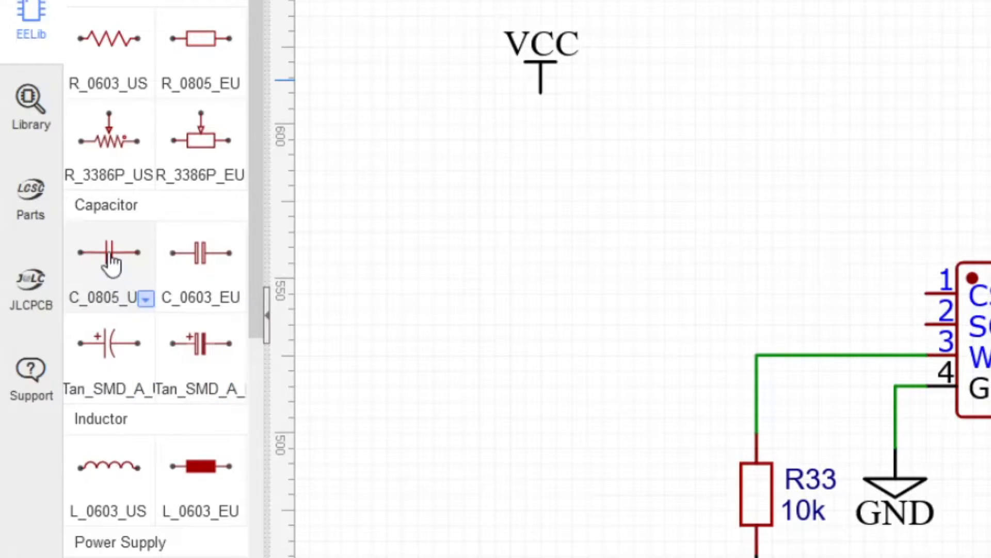
Place the C_0805_US capacitor vertically beneath the second VCC flag and attach a GND flag to its lower pin
click(109, 255)
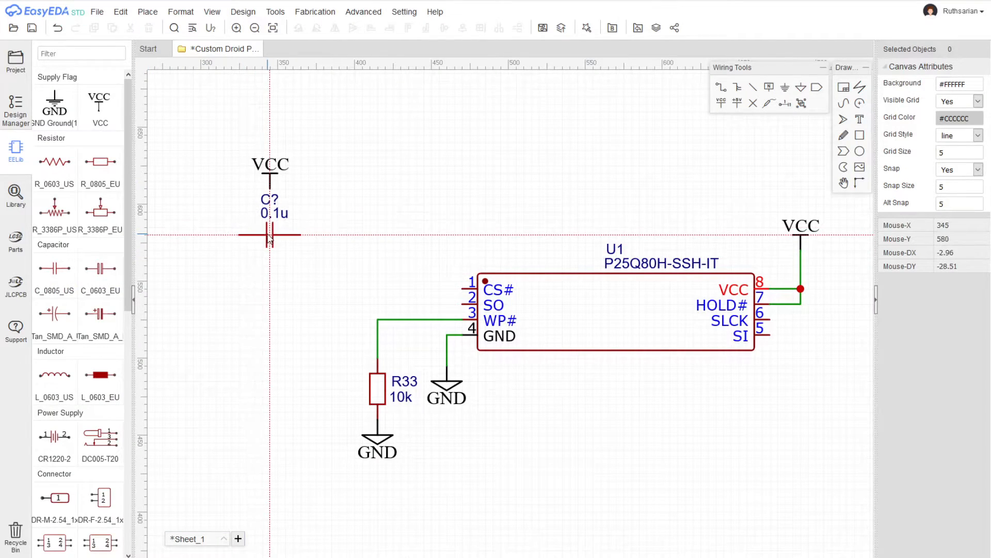
key(space)
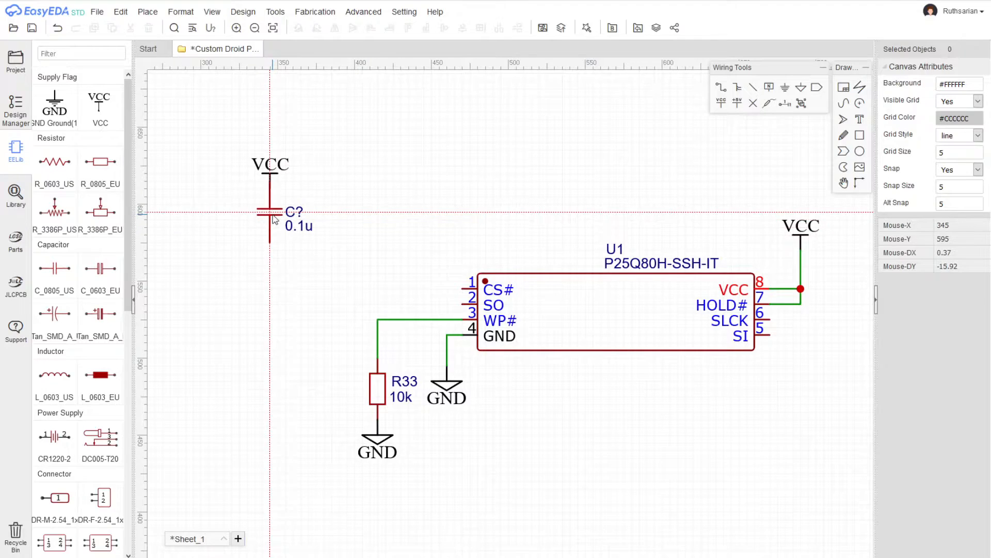
right_click(276, 223)
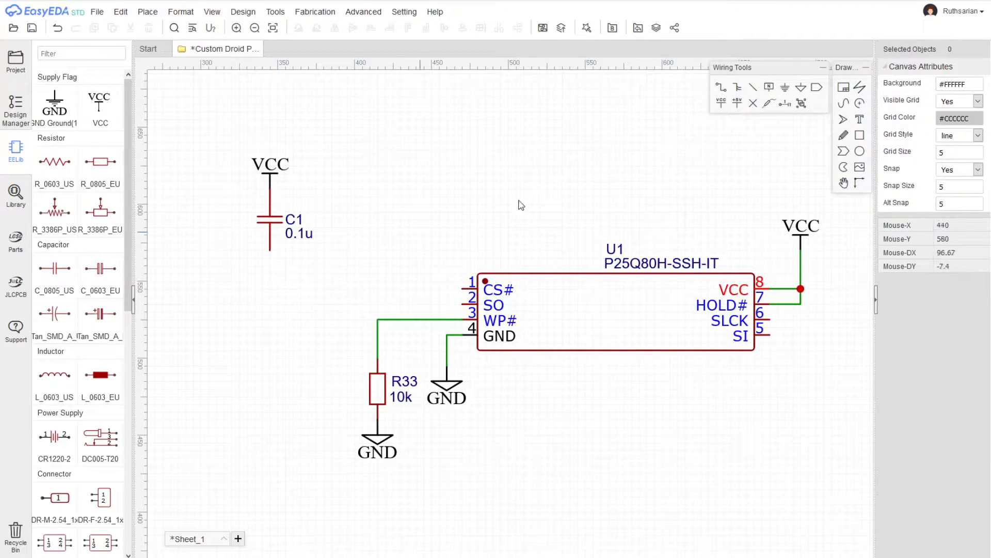
click(800, 88)
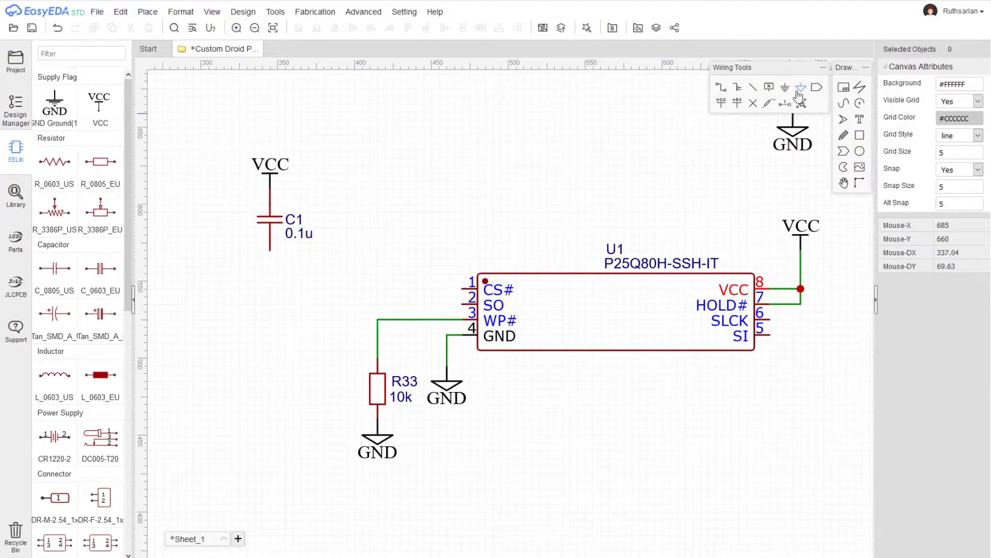
click(269, 257)
right_click(261, 355)
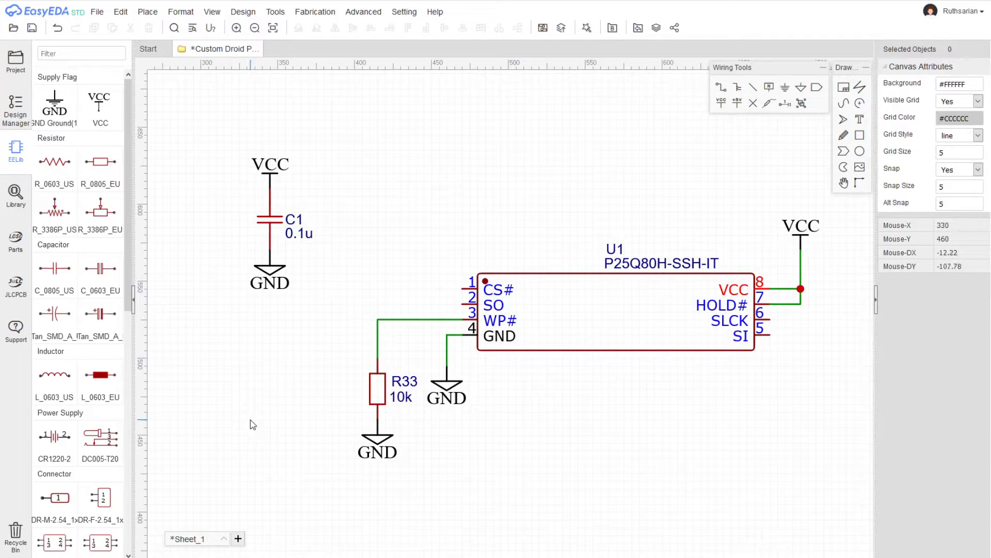
Move capacitor C1 onto the chip's VCC line below pin 7 and wire its lower pin to the ground node under R33
drag(273, 218, 802, 335)
click(821, 206)
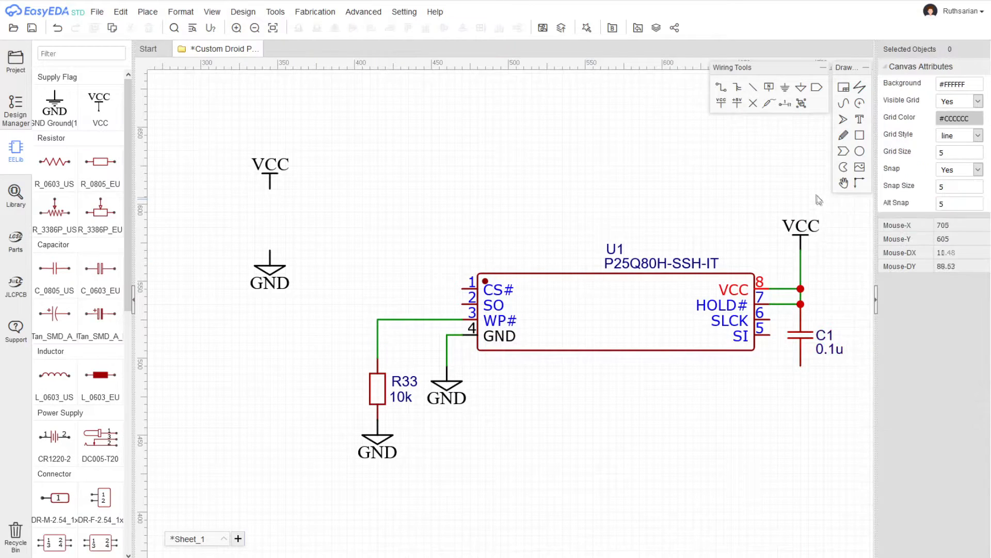
click(722, 89)
click(801, 365)
click(808, 434)
click(378, 435)
click(378, 419)
key(Escape)
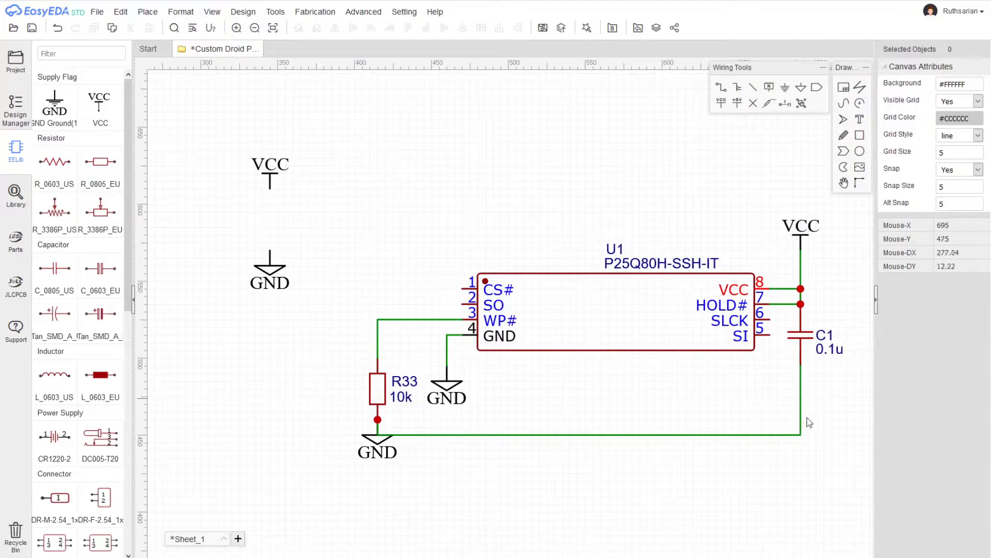
Delete the long ground wire and put the 0.1u capacitor back between the separate VCC and GND flags
click(741, 436)
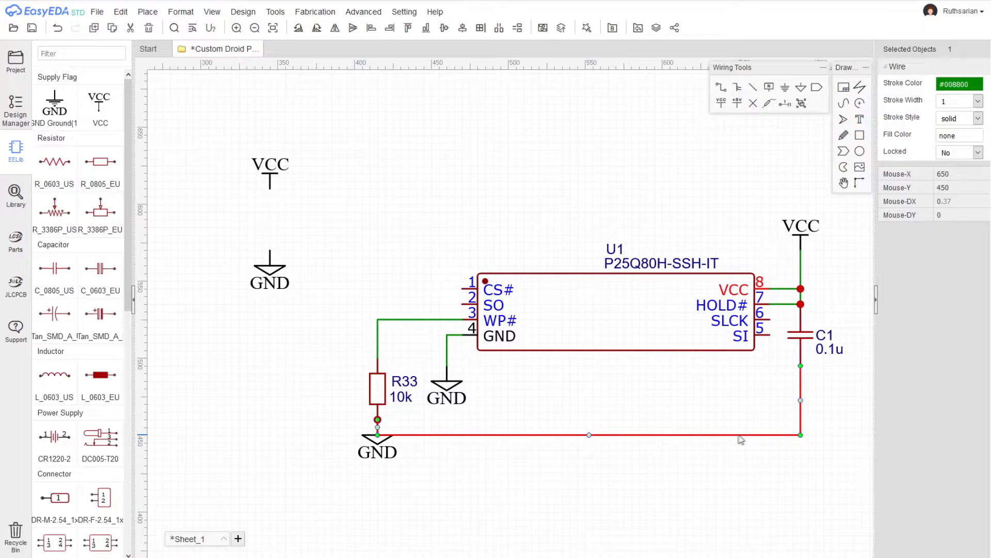
key(Delete)
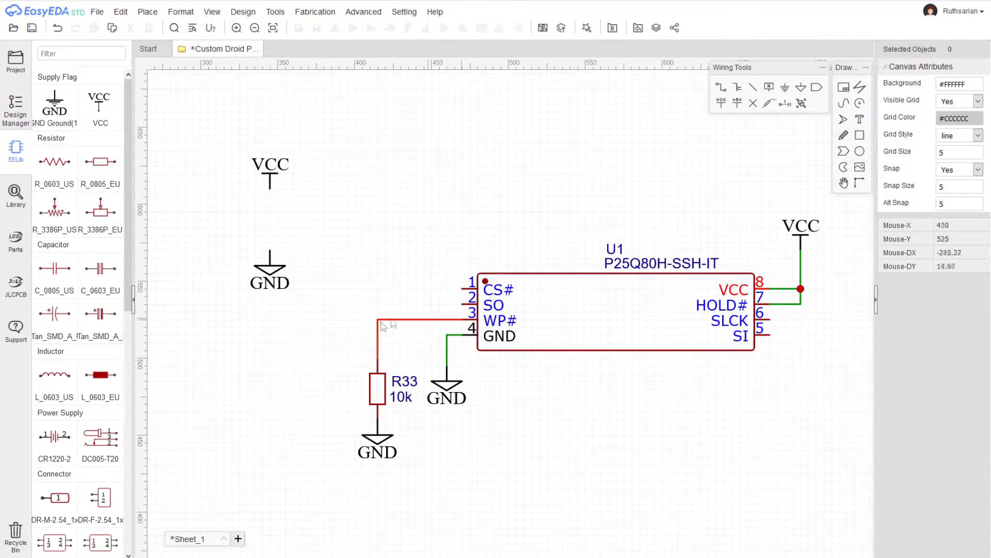
click(55, 268)
click(273, 227)
key(Escape)
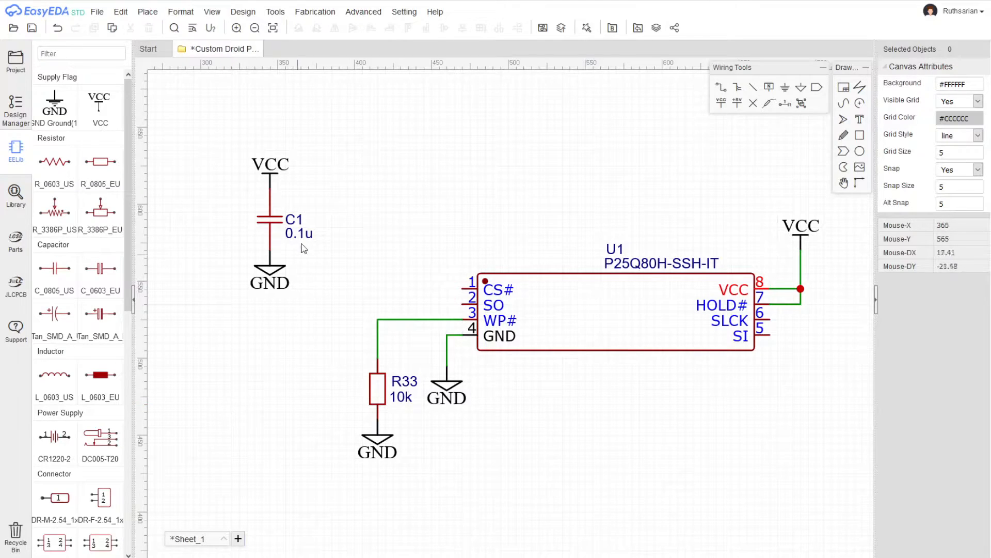
Rename the capacitor's designator from C1 to C42
click(287, 12)
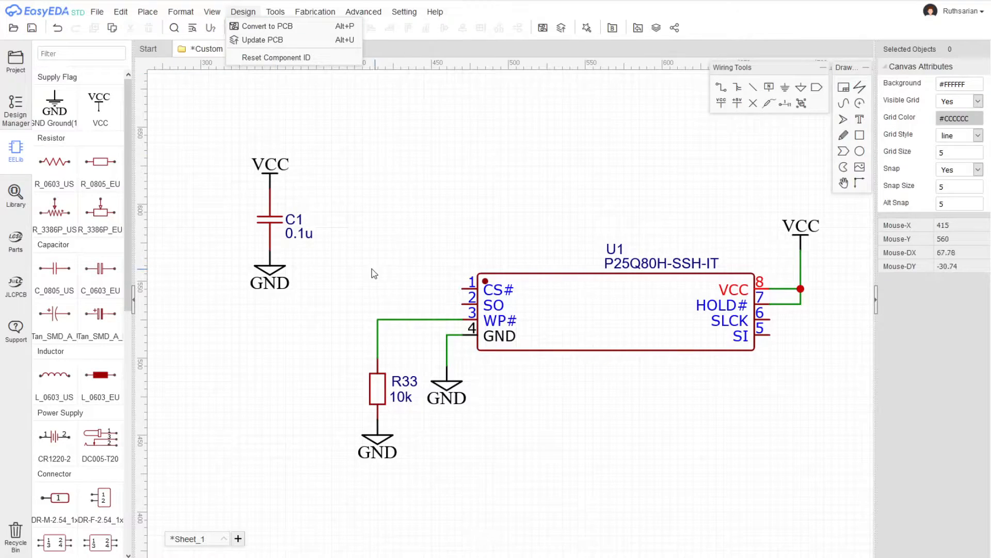
double_click(291, 219)
text(C42)
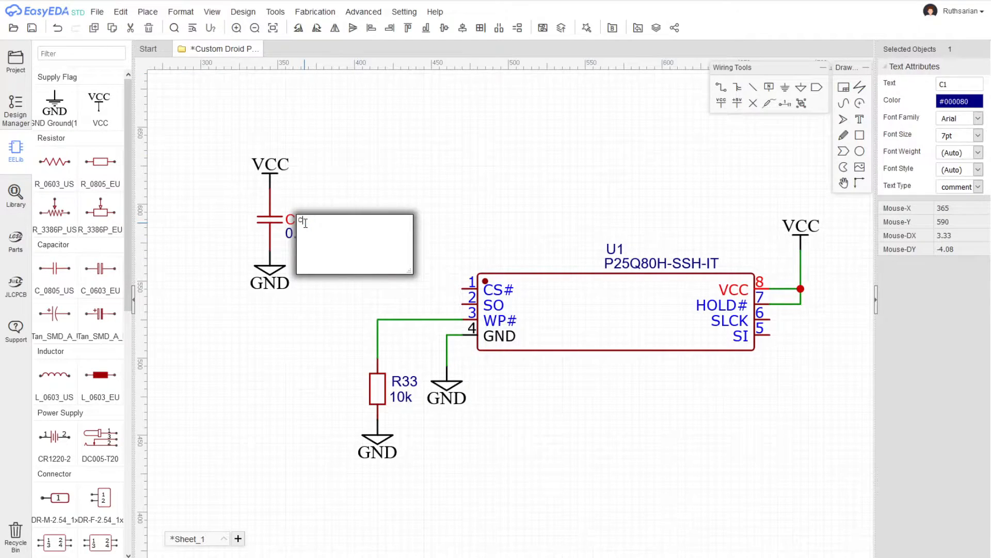
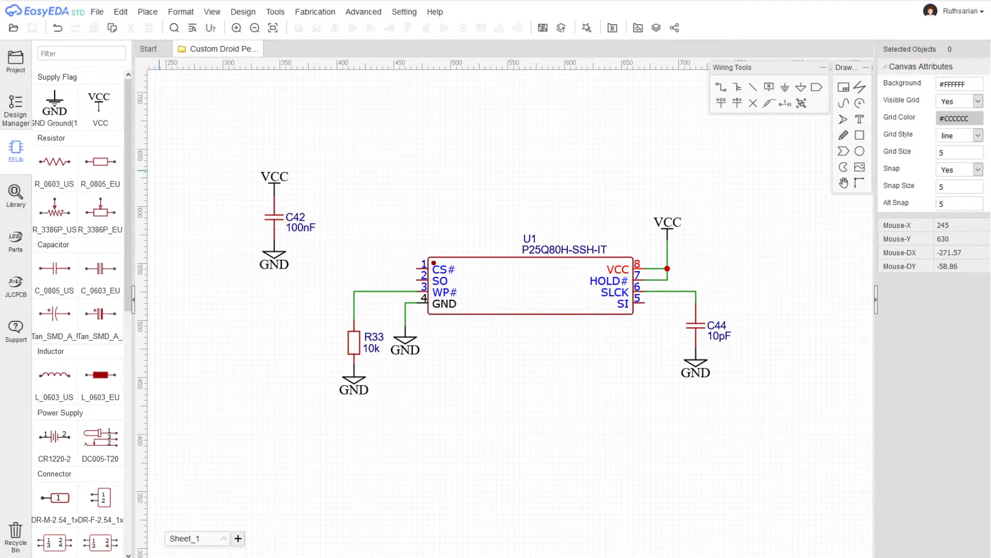
click(245, 12)
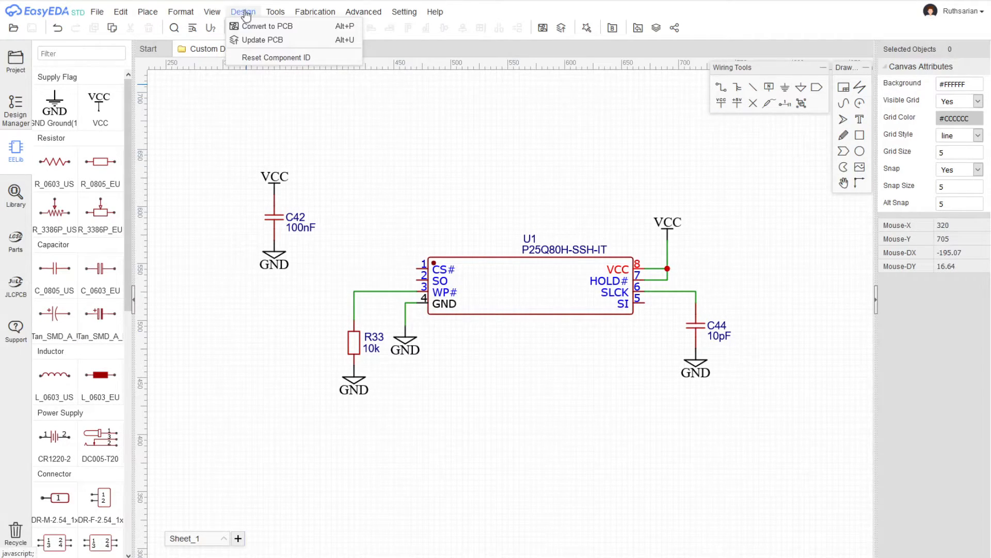
click(315, 27)
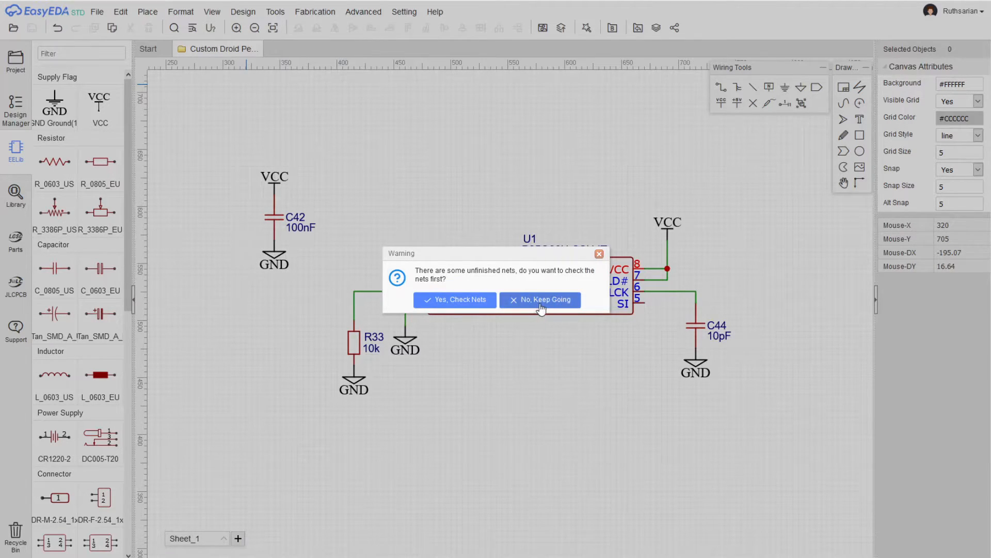
click(599, 254)
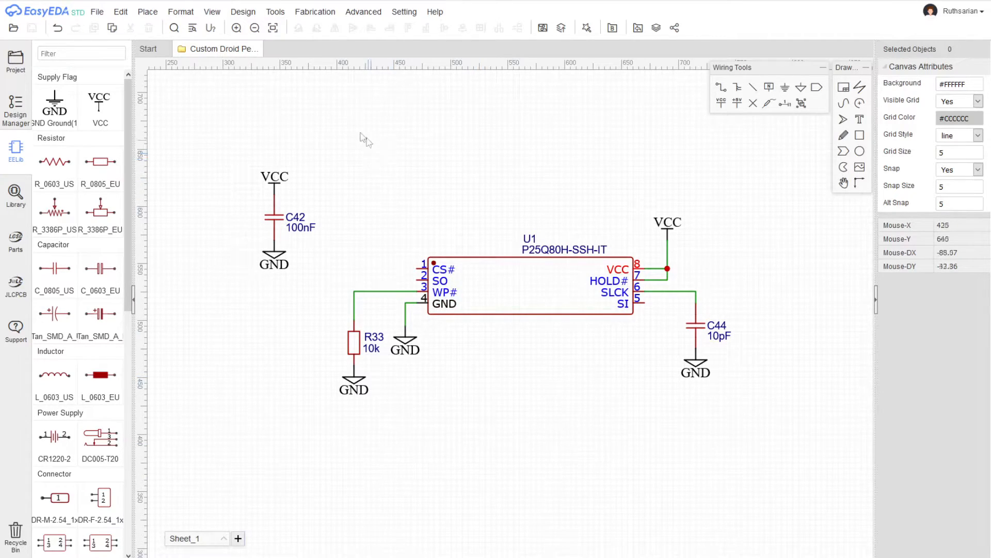
Convert the schematic to a PCB, continuing without checking the unfinished nets
click(243, 12)
click(247, 27)
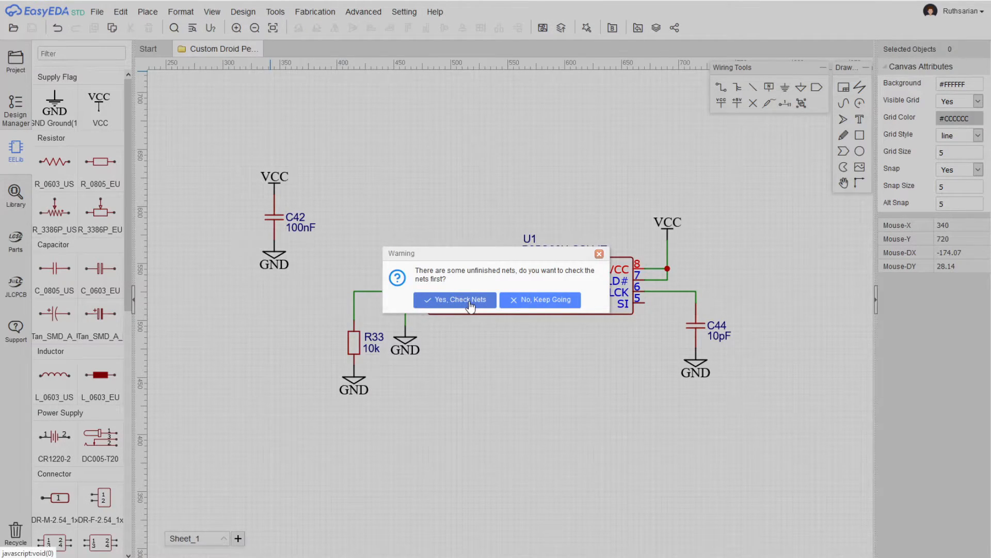
click(541, 300)
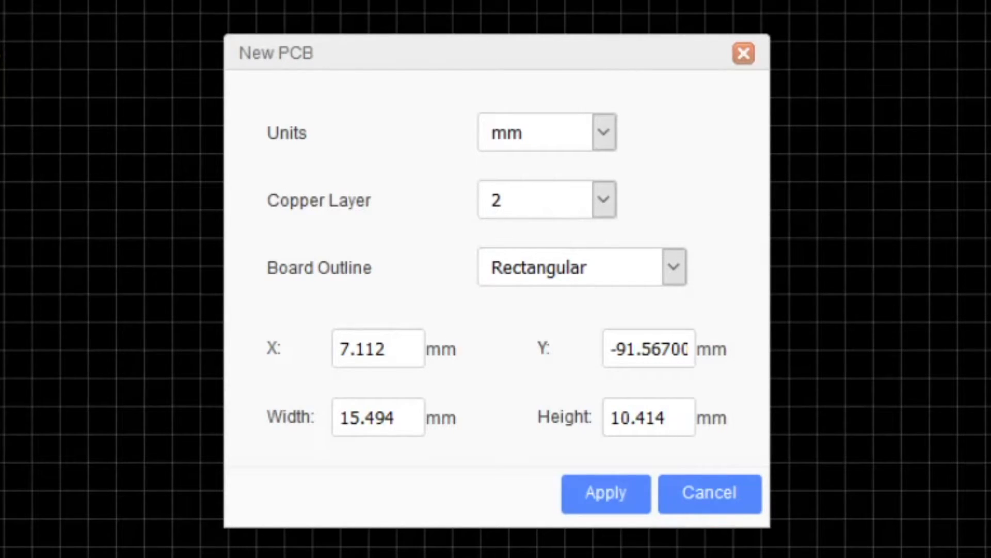
Set the new PCB's units to mil and create it with 2 copper layers and a rectangular 610 by 410 mil outline
click(532, 136)
key(Down)
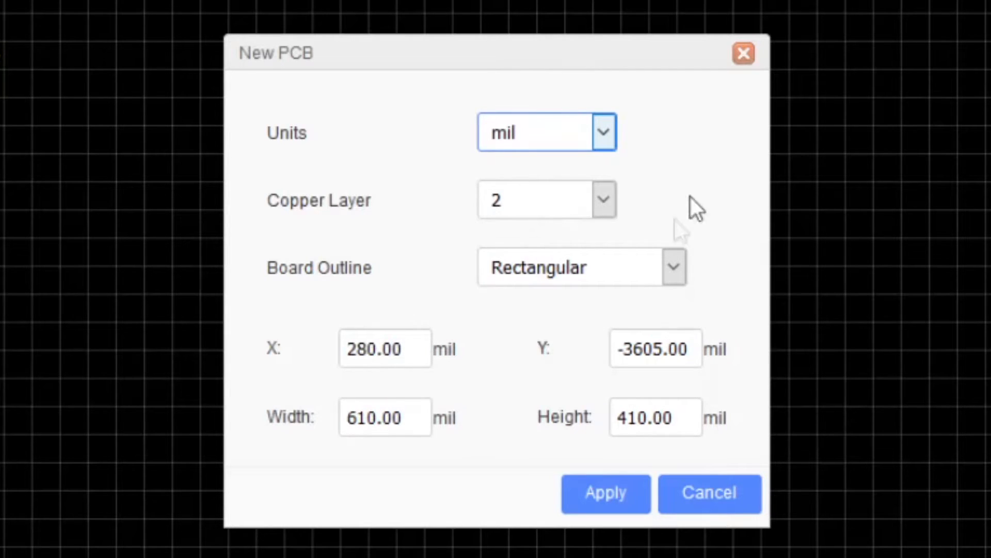
click(712, 198)
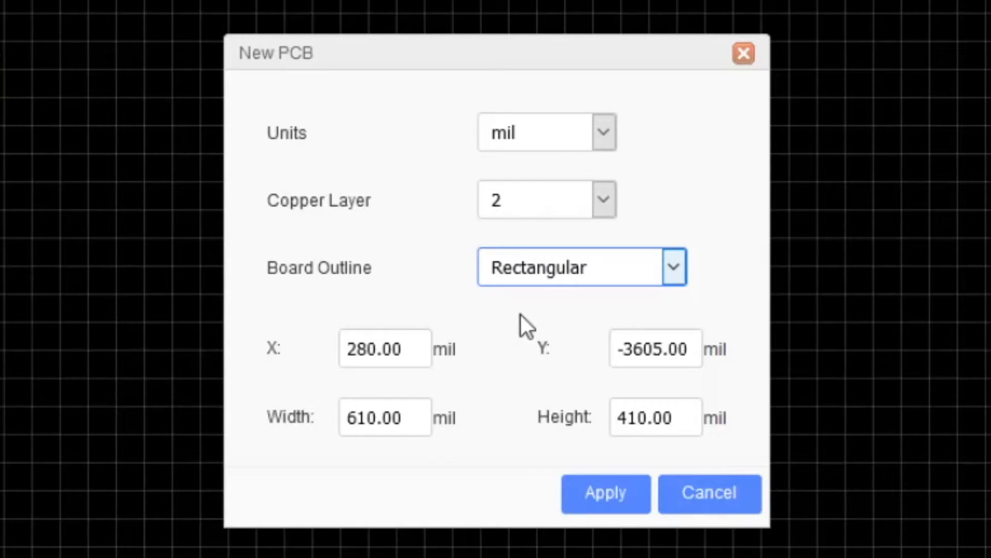
double_click(383, 418)
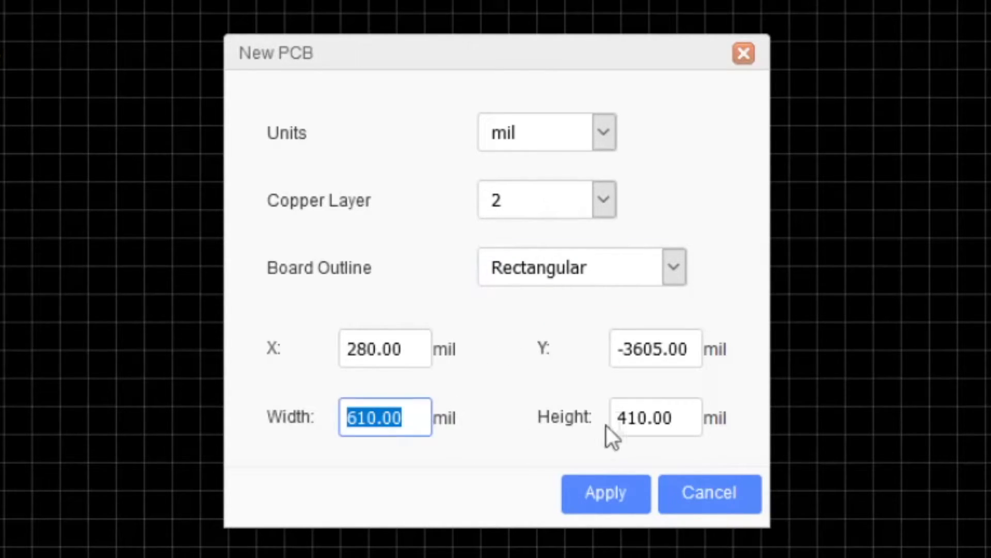
double_click(653, 418)
double_click(403, 415)
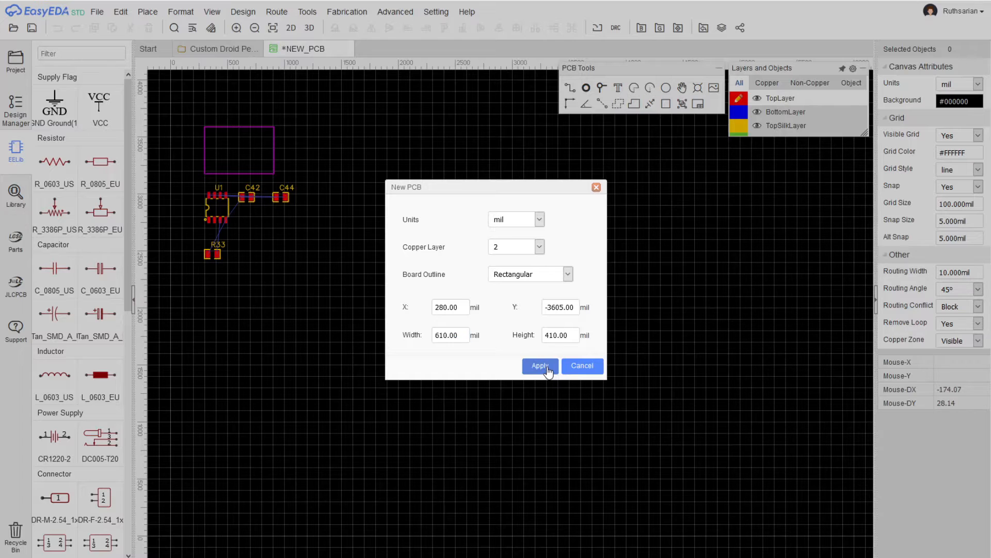
click(540, 366)
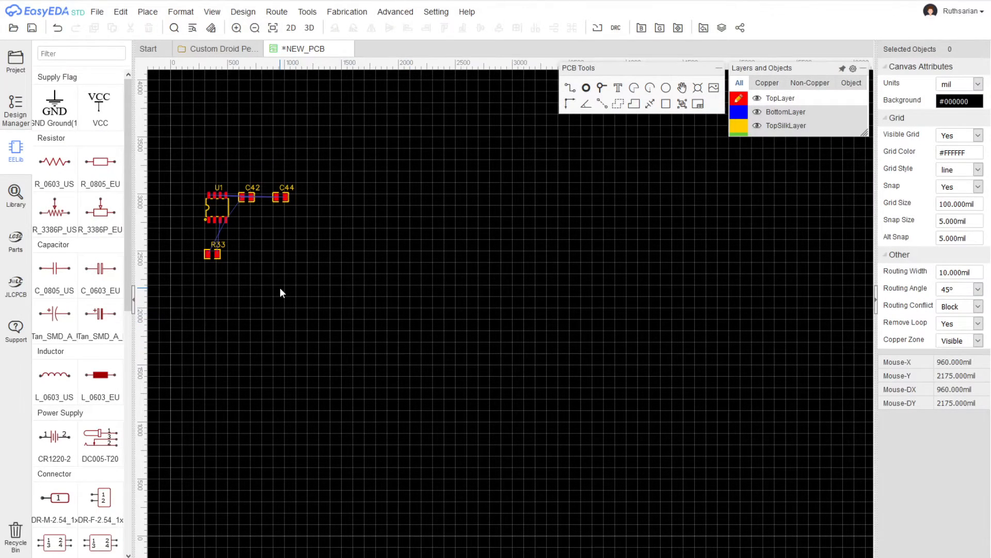
Examine where the board outline lies relative to the component footprints on the new PCB
right_drag(279, 287, 386, 327)
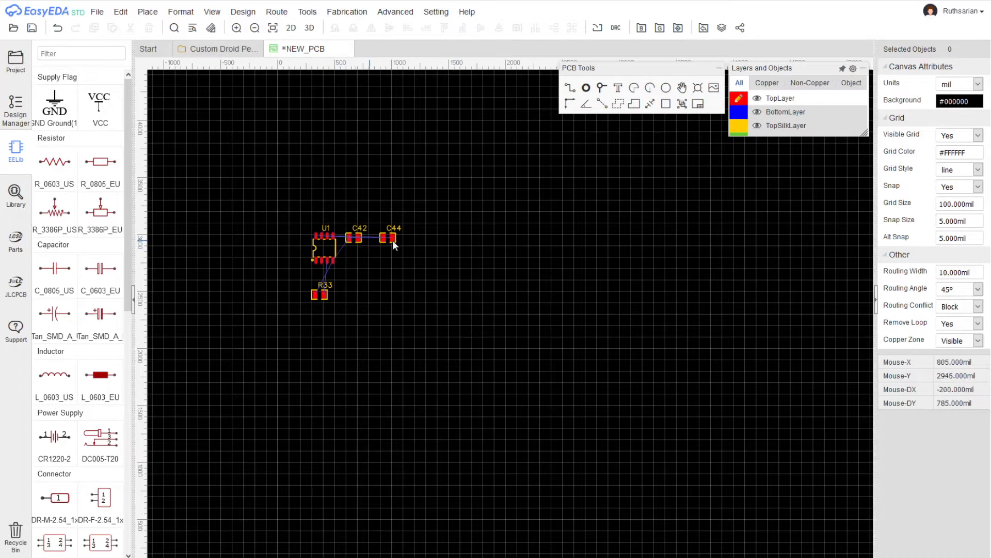
scroll(367, 327, down, 1)
scroll(363, 346, down, 1)
right_drag(382, 444, 373, 300)
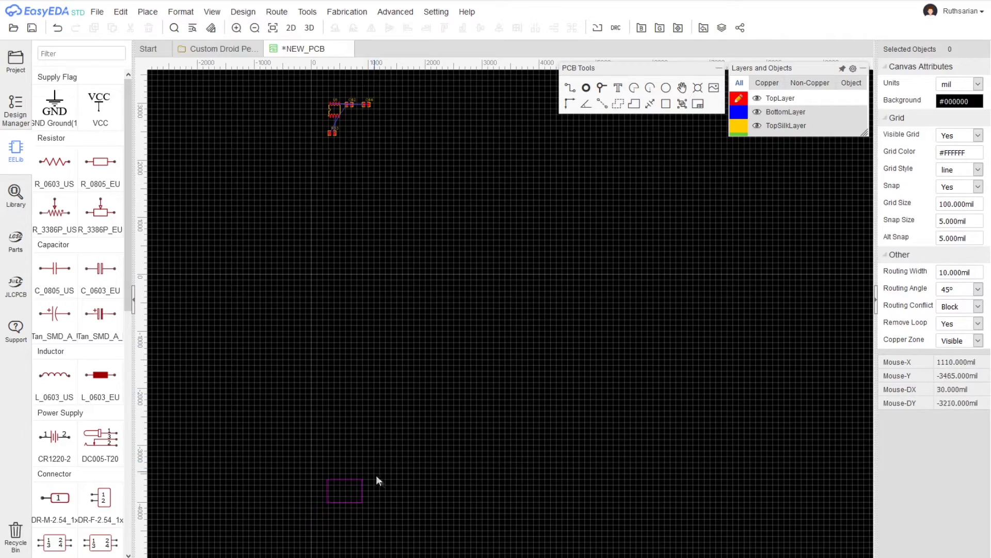
scroll(342, 517, up, 3)
scroll(351, 385, down, 3)
right_drag(358, 325, 345, 489)
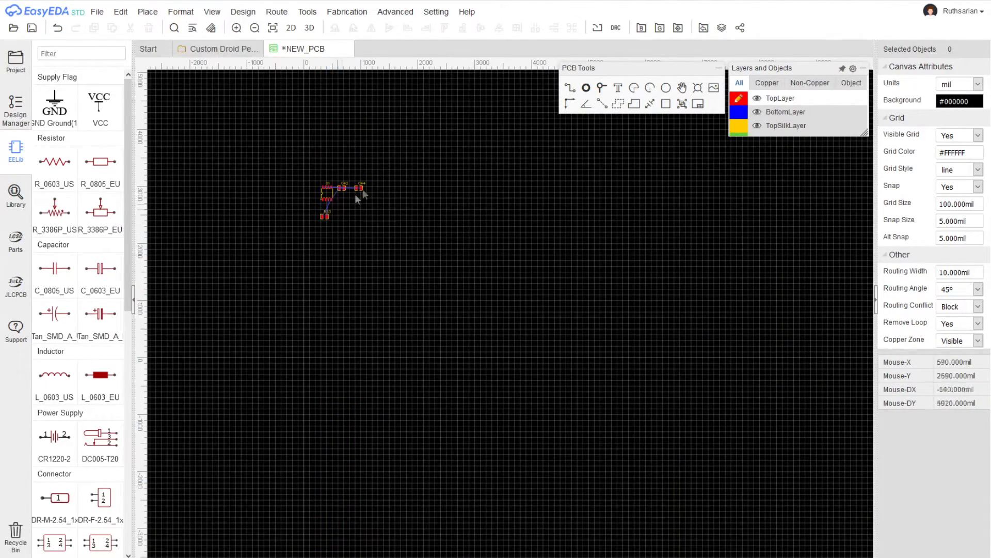
right_drag(360, 430, 358, 339)
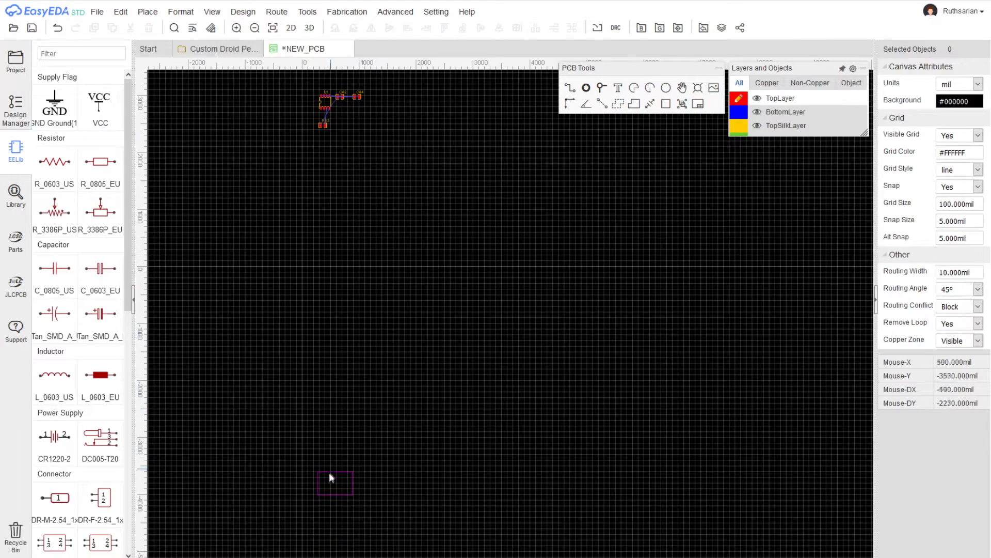
Try to select the rectangular board outline and move it up toward the component footprints
drag(309, 456, 402, 517)
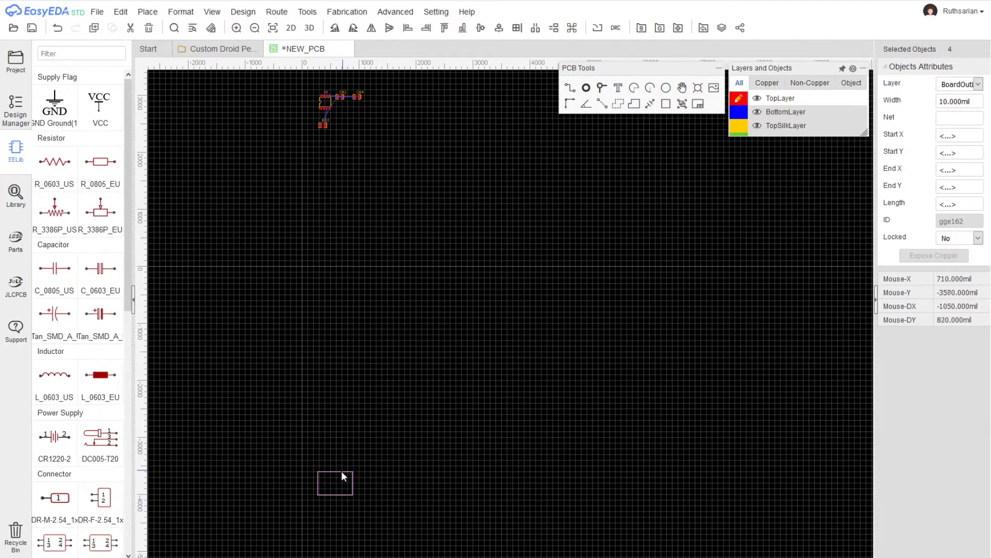
click(341, 471)
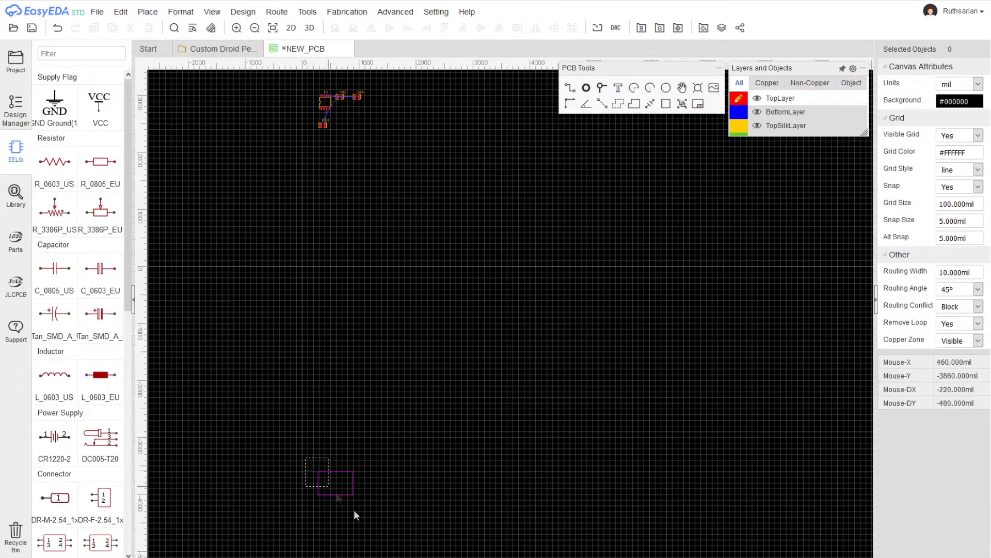
drag(354, 510, 377, 524)
drag(342, 471, 354, 376)
click(358, 449)
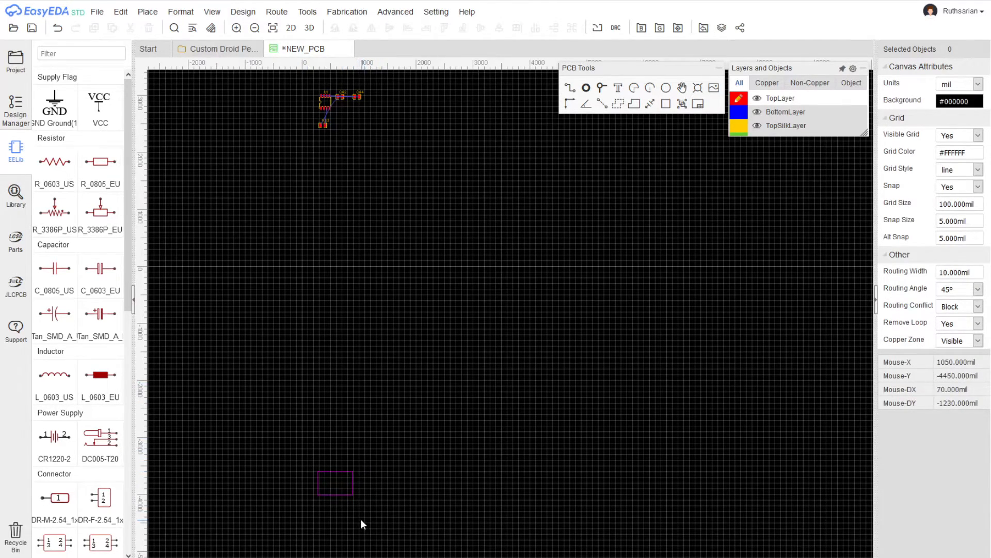
Make BoardOutLine the active layer, then cut the whole board outline and paste it just below the R33 footprint
scroll(361, 519, down, 1)
drag(372, 523, 297, 465)
mouse_move(820, 105)
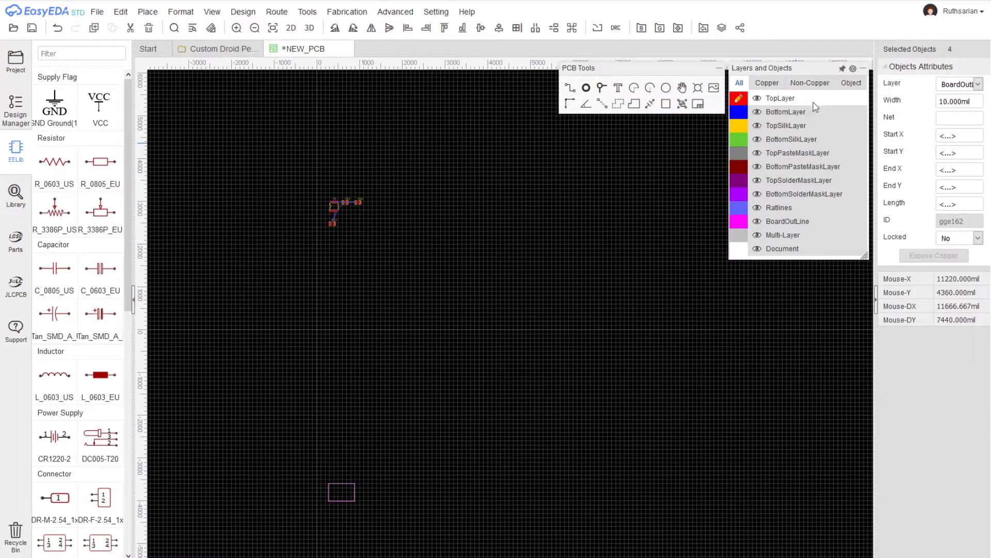
click(738, 222)
key(ctrl+x)
click(329, 438)
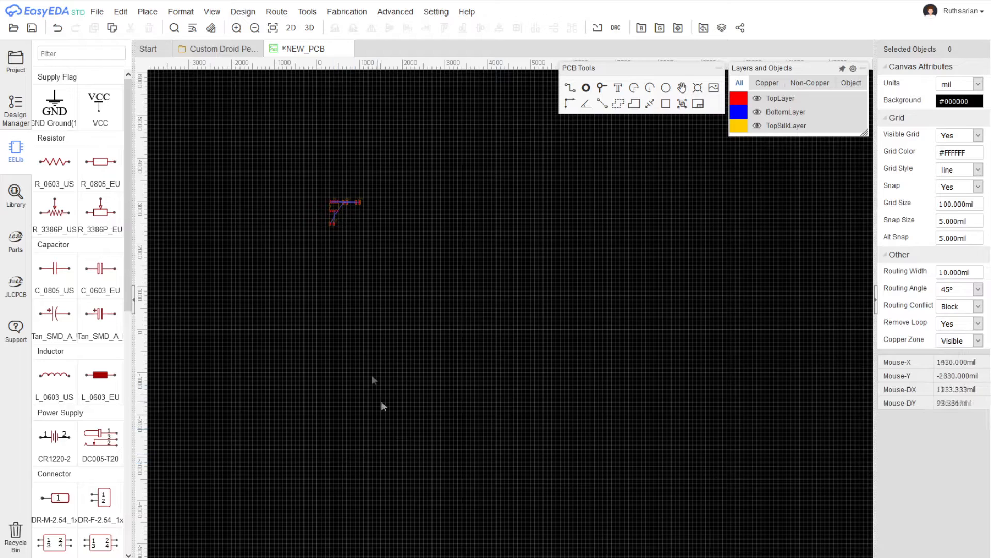
key(ctrl+v)
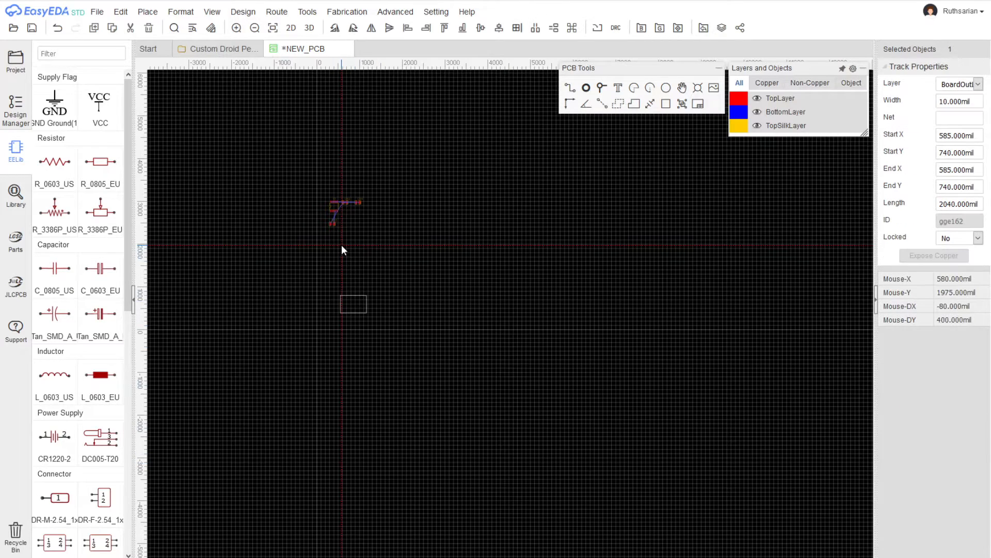
click(328, 186)
scroll(354, 253, up, 5)
scroll(404, 321, up, 2)
scroll(396, 339, up, 1)
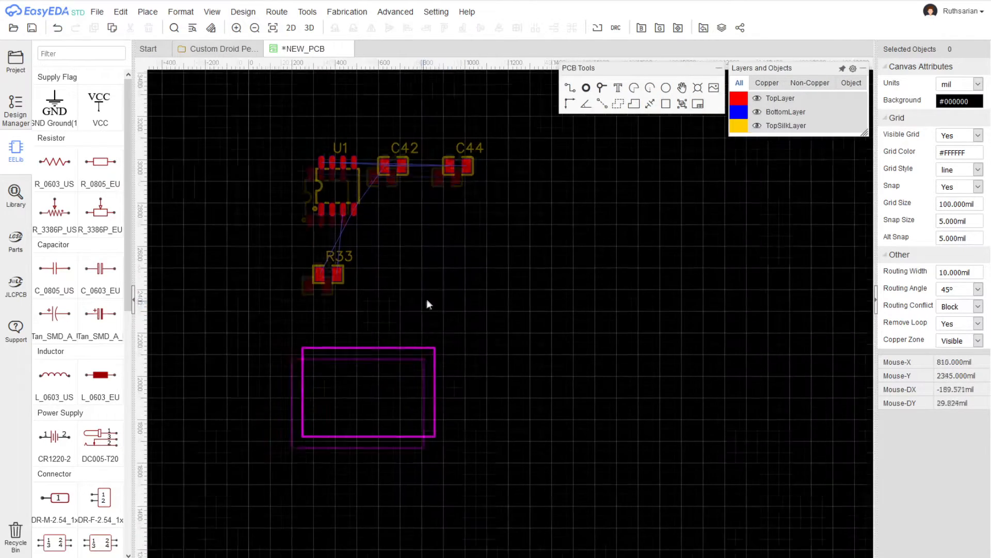
mouse_move(795, 111)
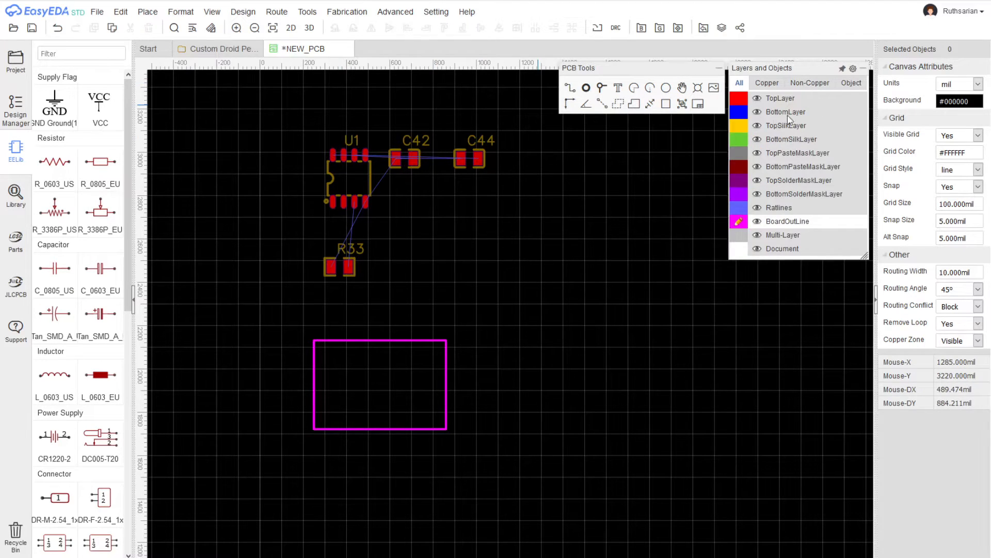
Hide the TopLayer and BottomLayer, and switch the TopSilkLayer's visibility off and back on
scroll(514, 269, down, 2)
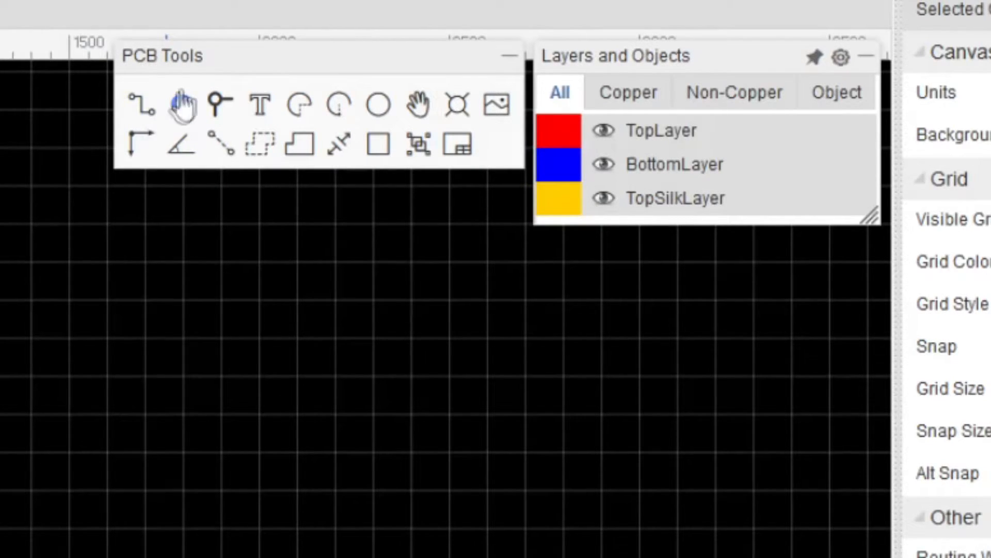
mouse_move(663, 57)
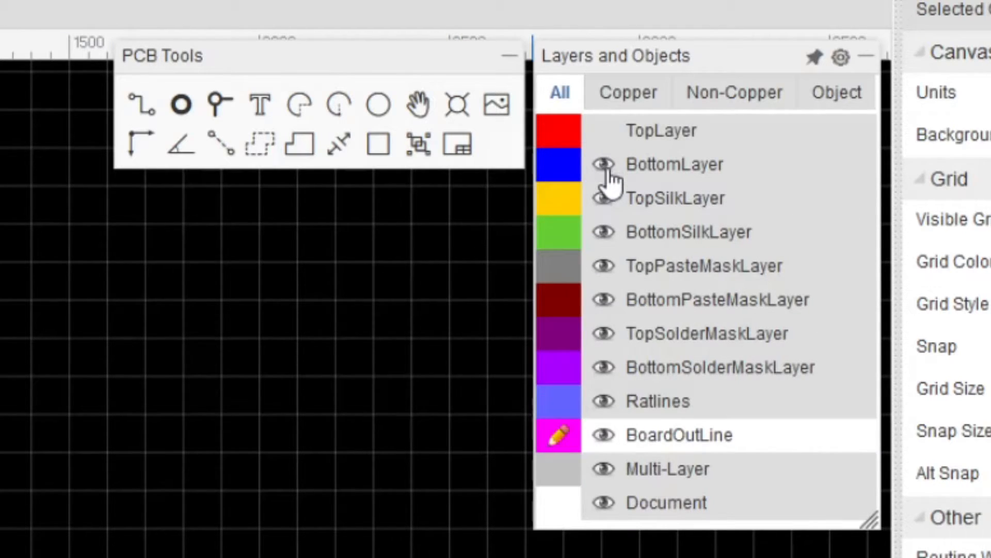
click(604, 132)
click(605, 130)
click(604, 164)
click(604, 198)
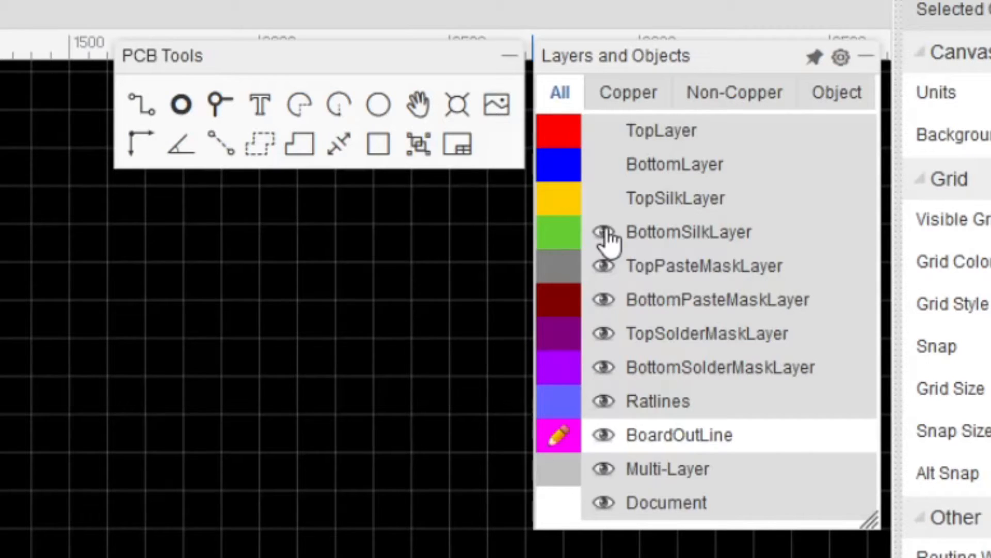
click(603, 199)
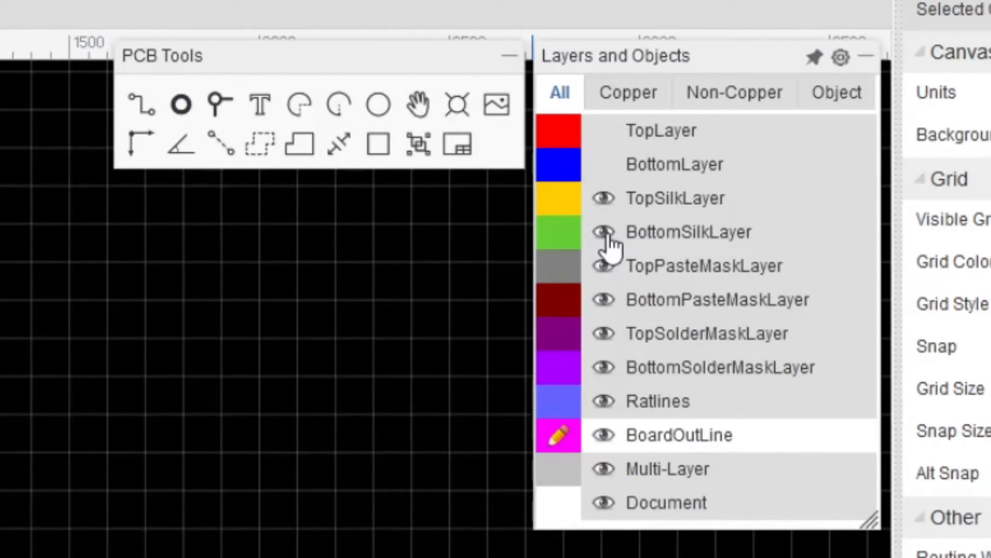
Switch the BottomSilkLayer's visibility off and back on, and hide the TopPasteMaskLayer and BottomPasteMaskLayer
click(610, 234)
click(608, 236)
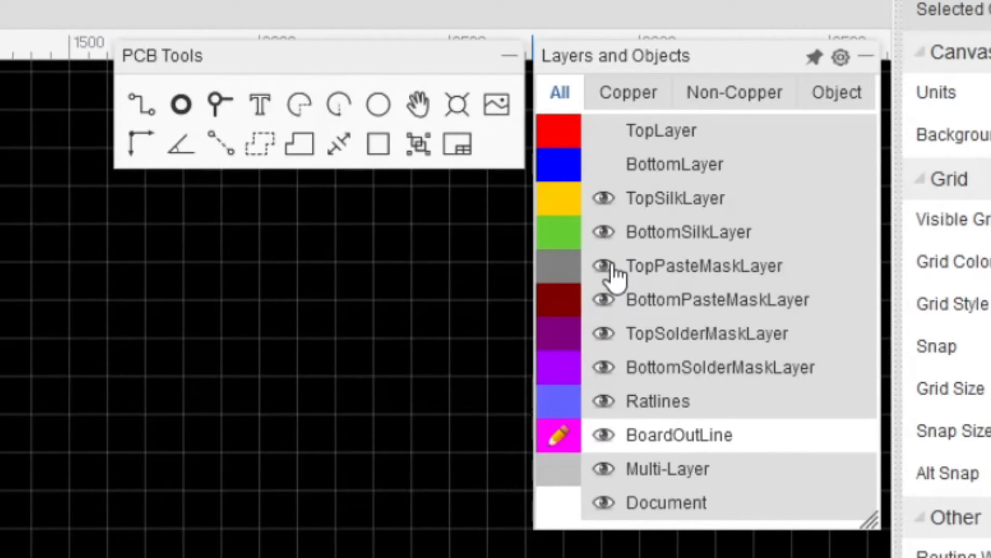
click(613, 264)
click(614, 309)
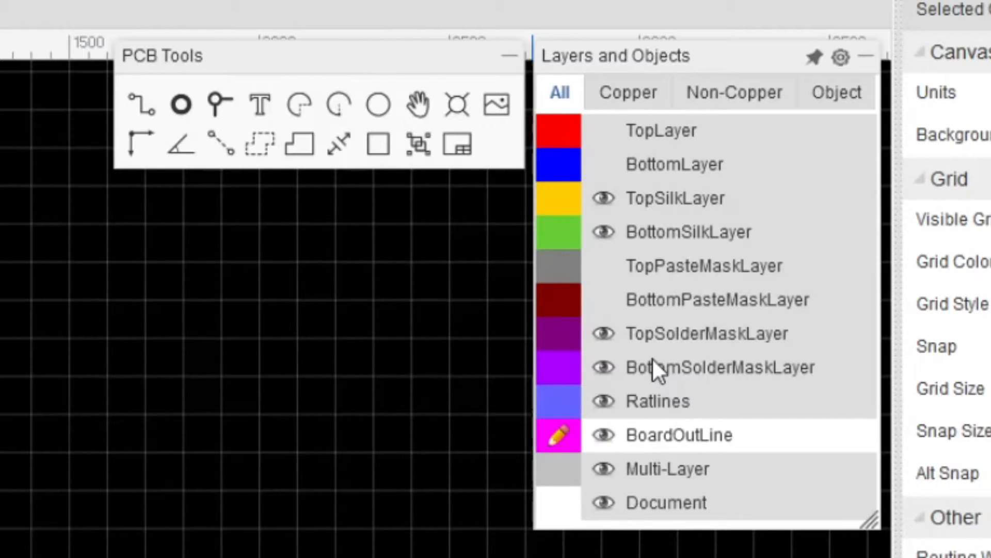
Toggle the Ratlines layer off and on to examine the pad connections between U1, C42, C44 and R33
click(604, 401)
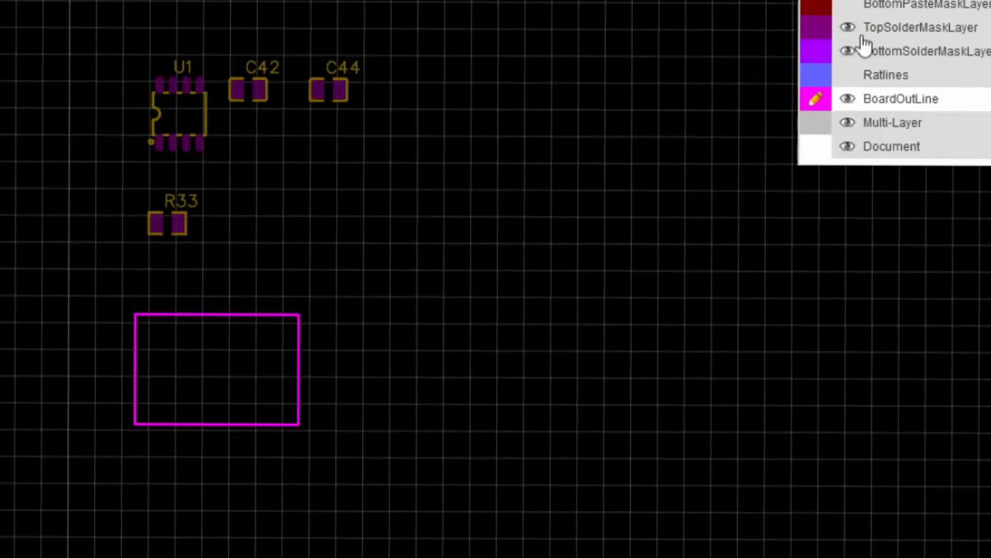
click(848, 77)
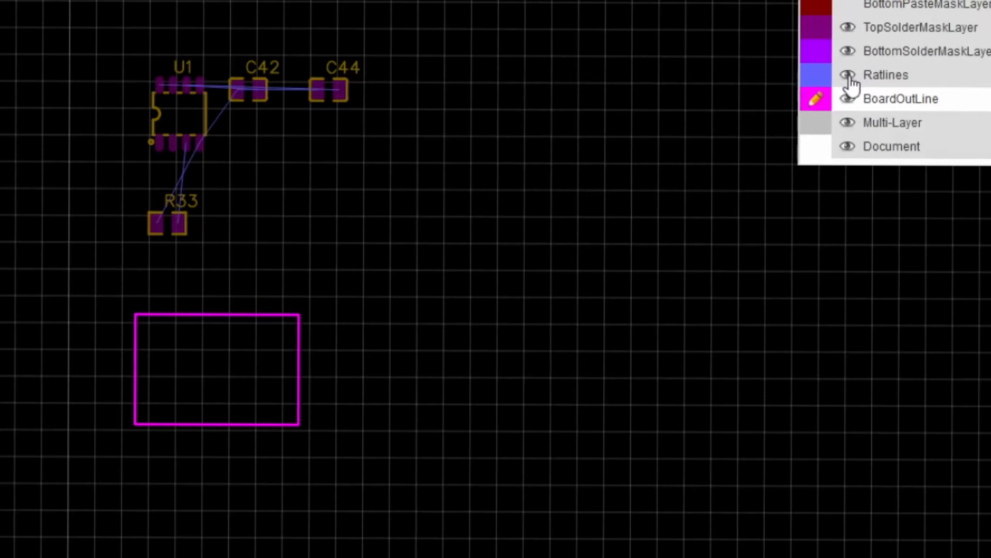
scroll(248, 150, up, 3)
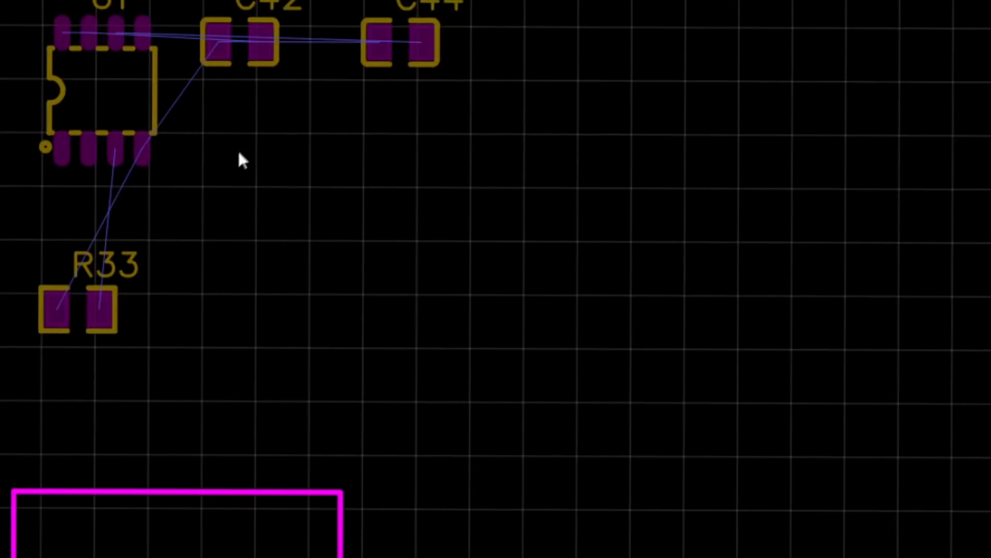
scroll(142, 276, up, 3)
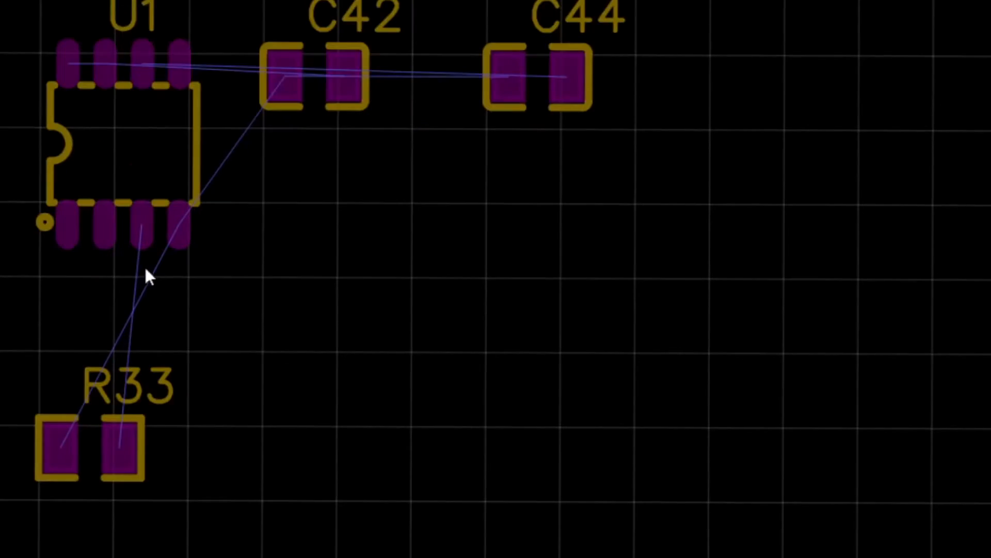
click(162, 261)
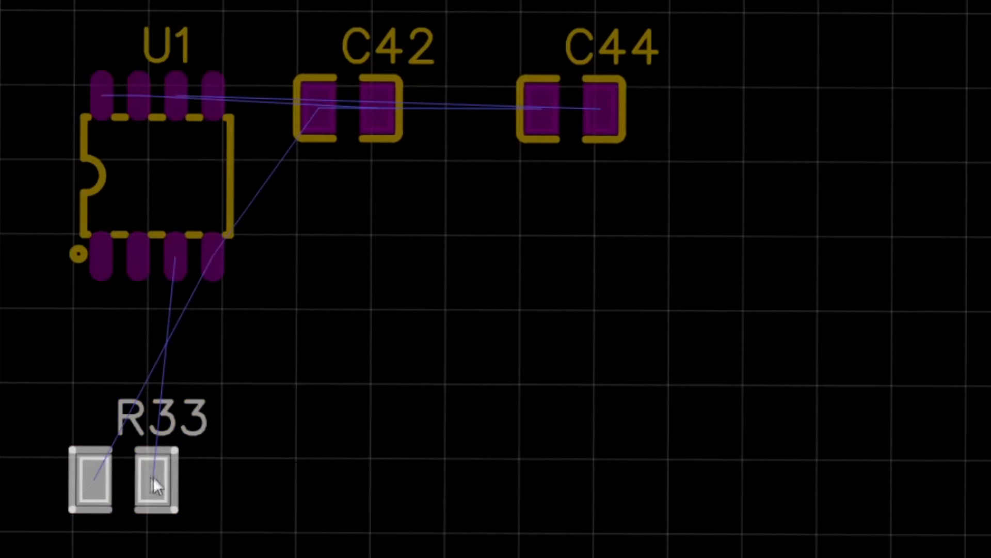
mouse_move(854, 4)
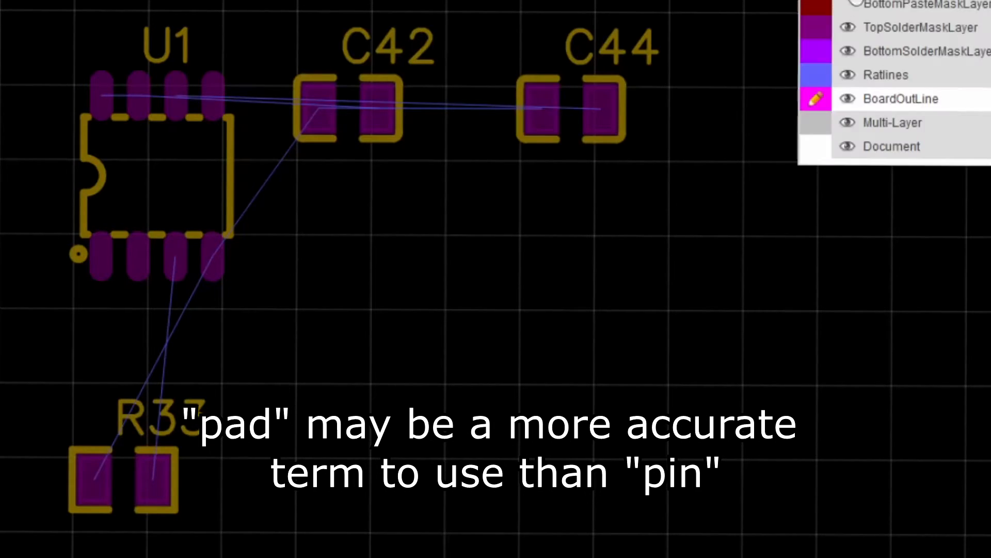
click(848, 76)
click(849, 77)
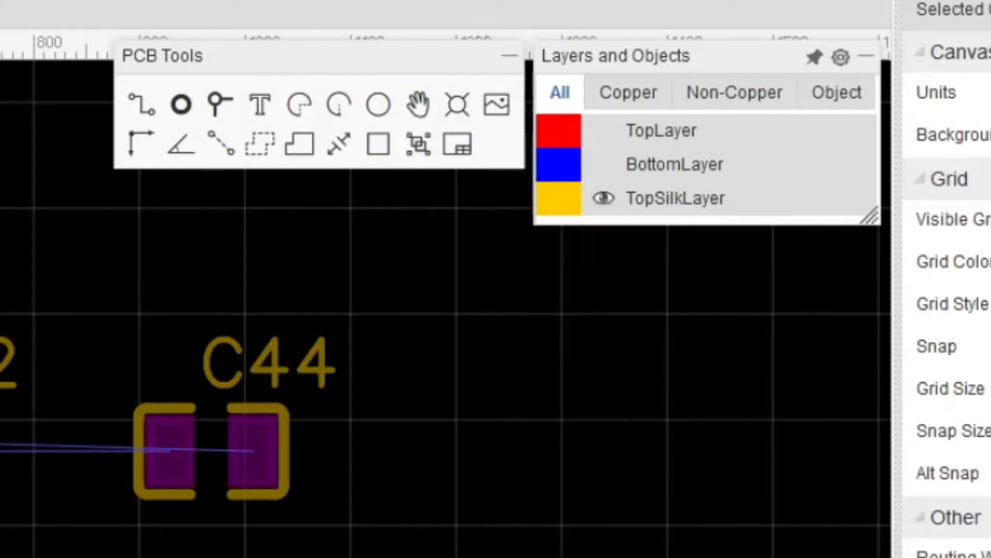
right_drag(73, 361, 60, 183)
mouse_move(613, 167)
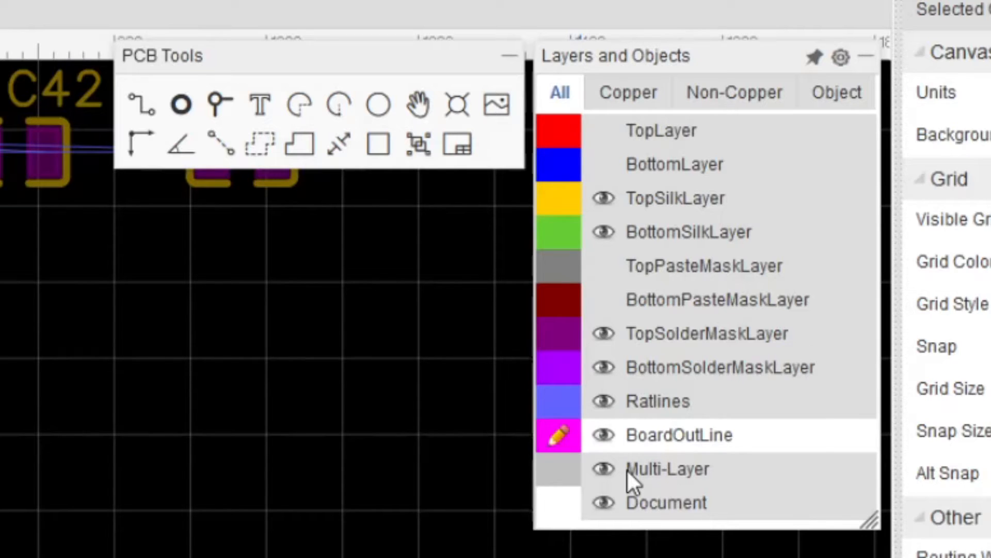
click(557, 497)
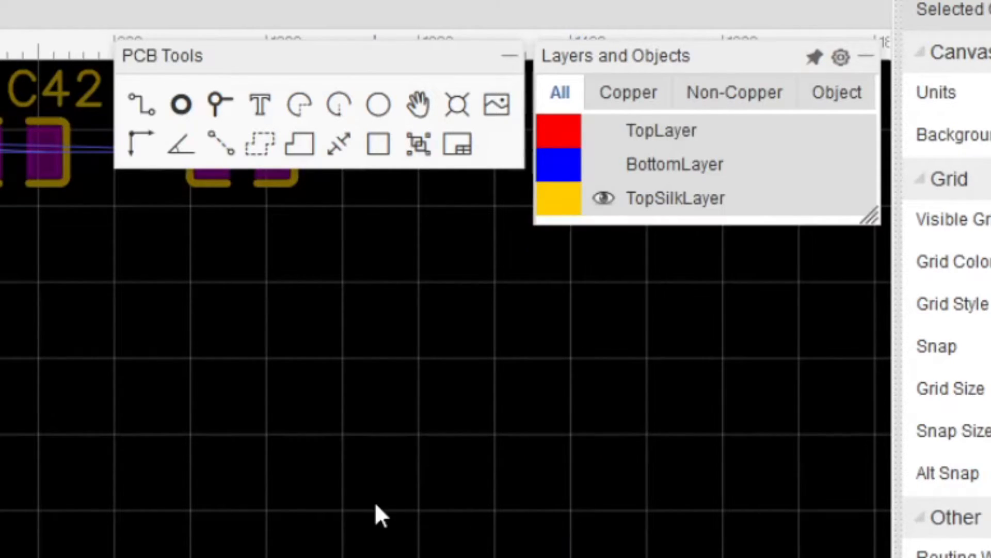
scroll(366, 555, down, 3)
right_drag(441, 555, 161, 551)
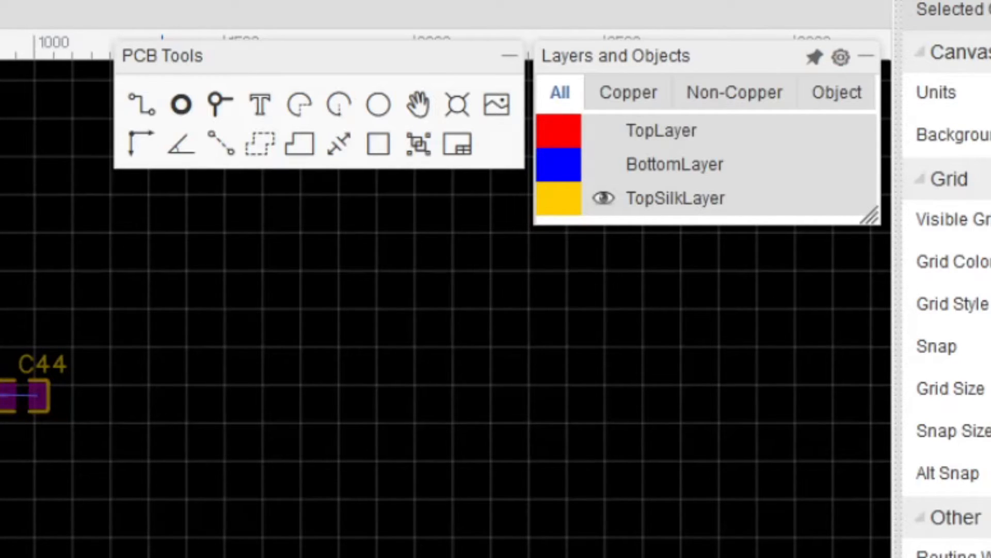
mouse_move(737, 133)
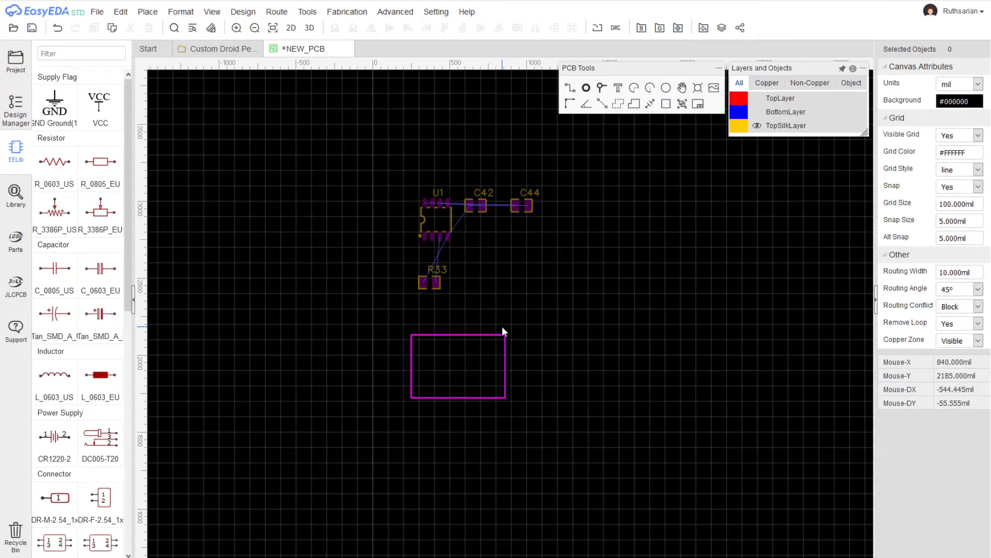
Delete the rectangular board outline below the R33 footprint
scroll(505, 338, up, 1)
scroll(505, 339, up, 1)
click(442, 331)
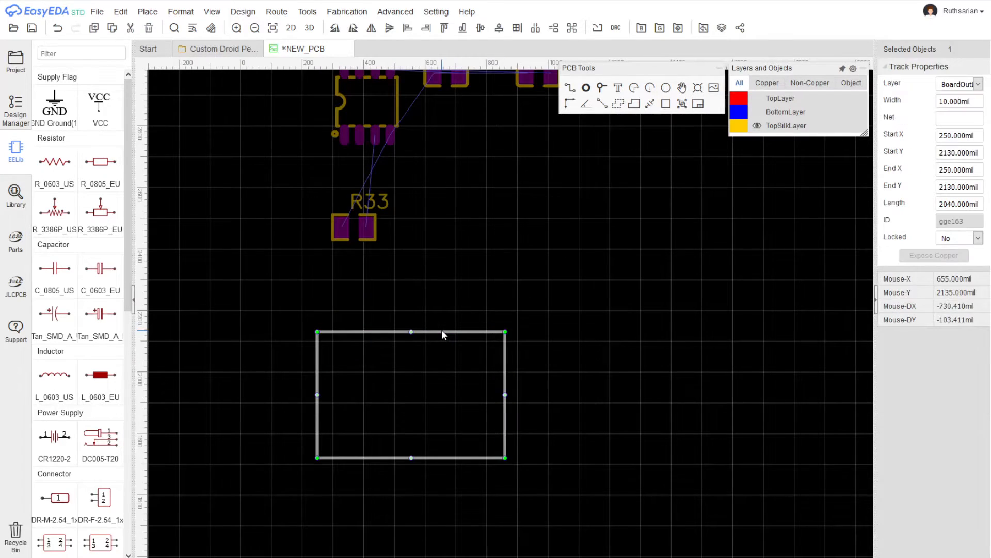
key(Delete)
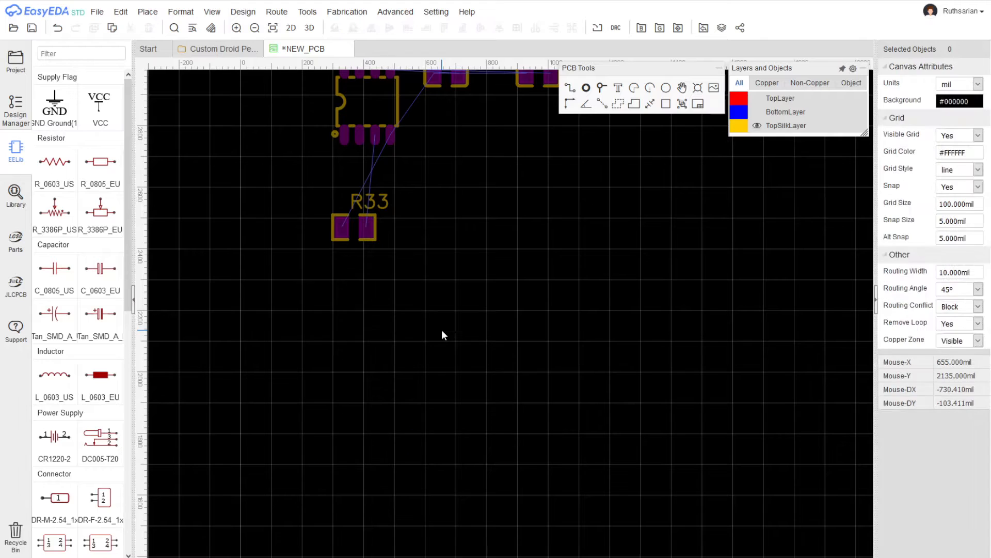
Start a new board outline just below R33 by drawing a horizontal upper edge about 800 mil long
right_drag(475, 305, 410, 401)
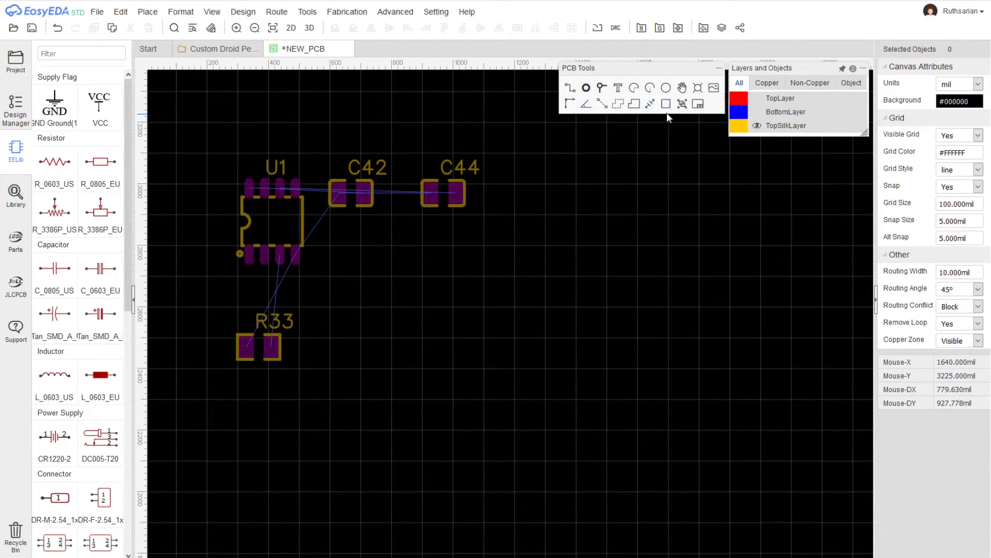
click(667, 108)
scroll(463, 341, down, 3)
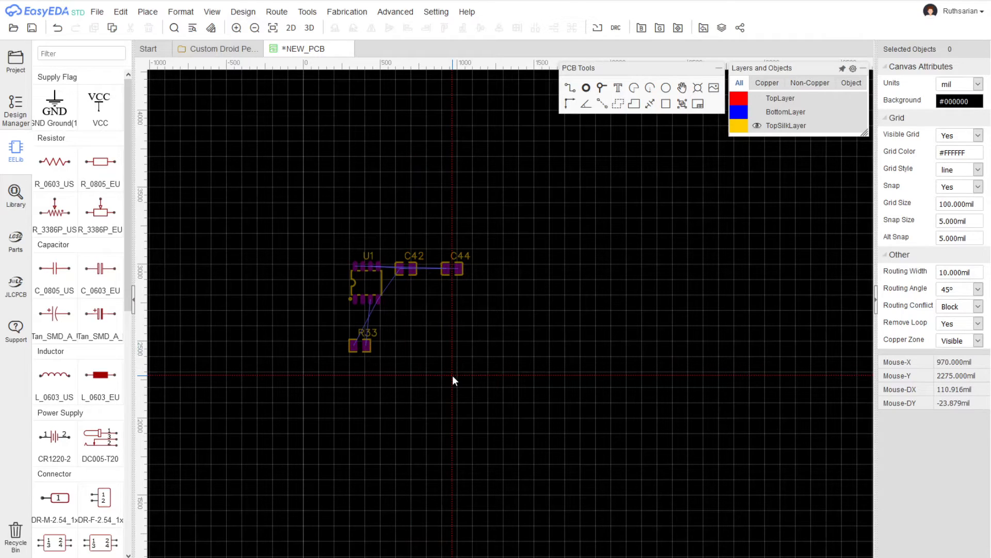
click(364, 386)
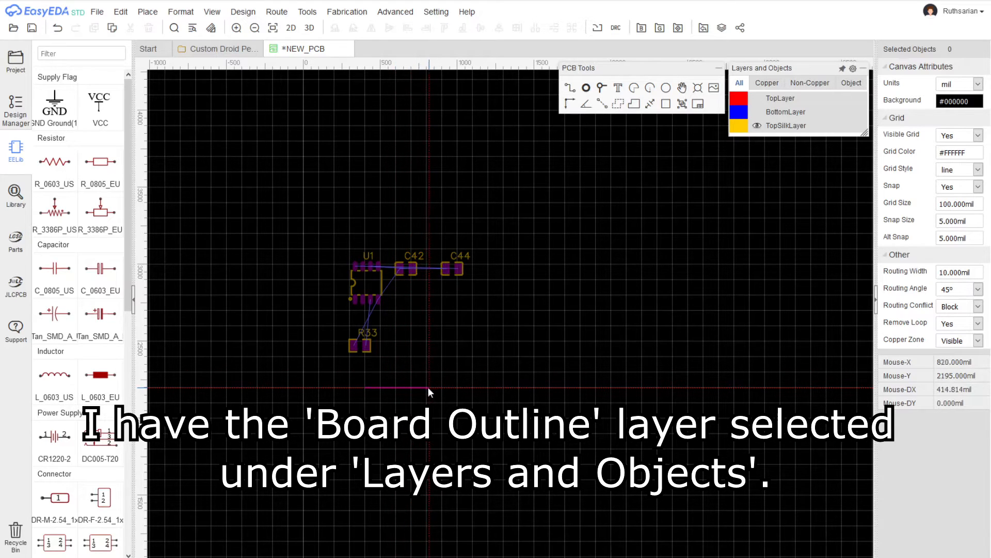
scroll(488, 387, up, 5)
click(487, 387)
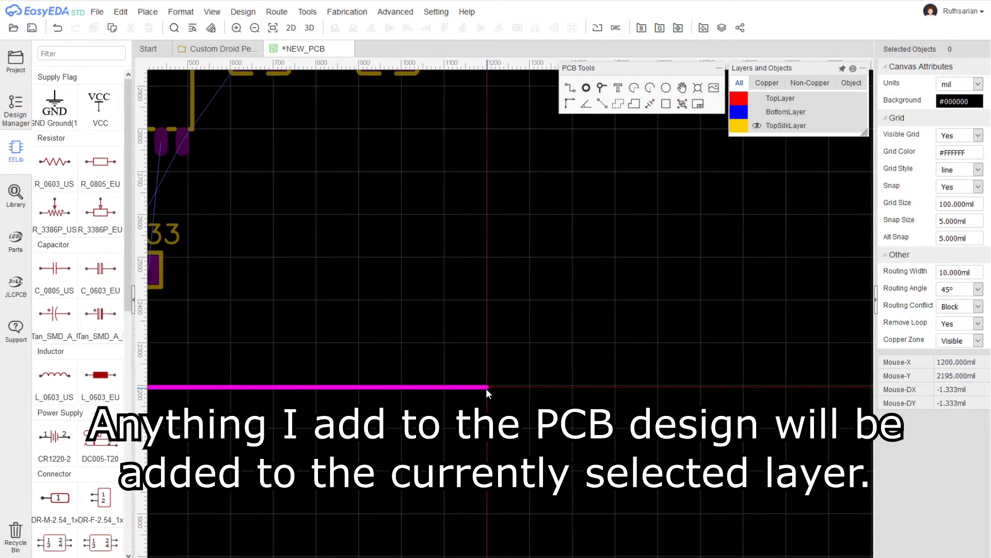
Continue the outline about 1000 mil down, around two lower corners chamfered about 100 mil, and back up to its starting corner
scroll(487, 393, down, 3)
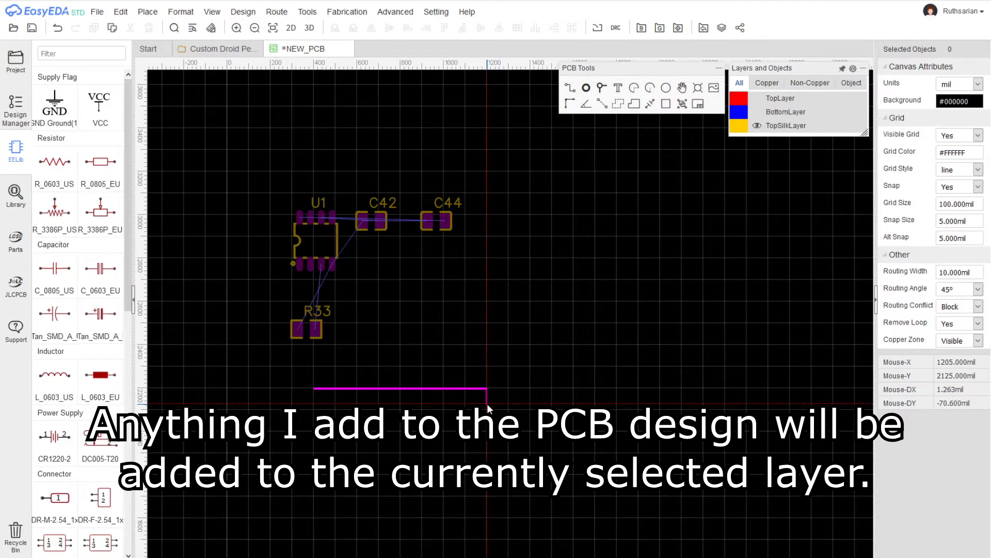
scroll(487, 403, down, 2)
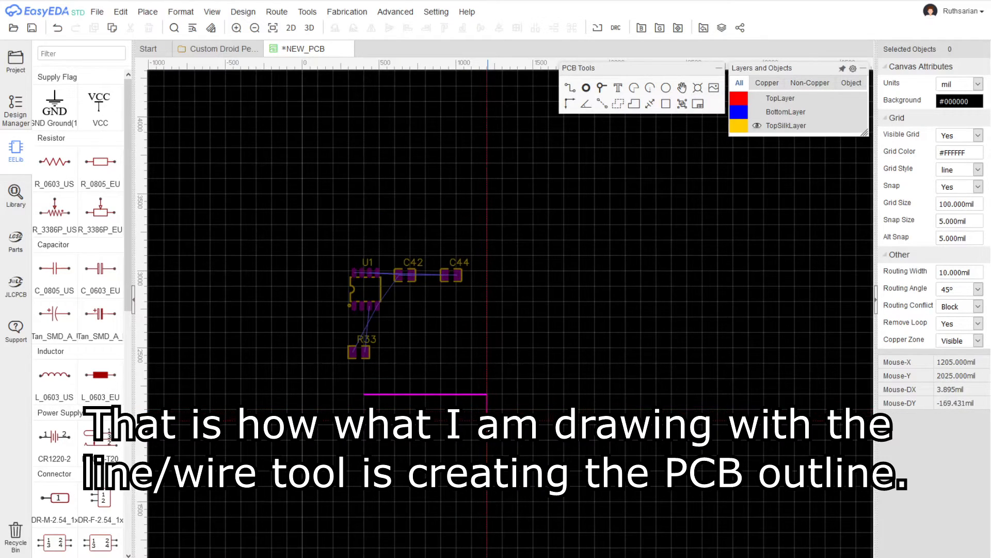
right_drag(488, 483, 491, 400)
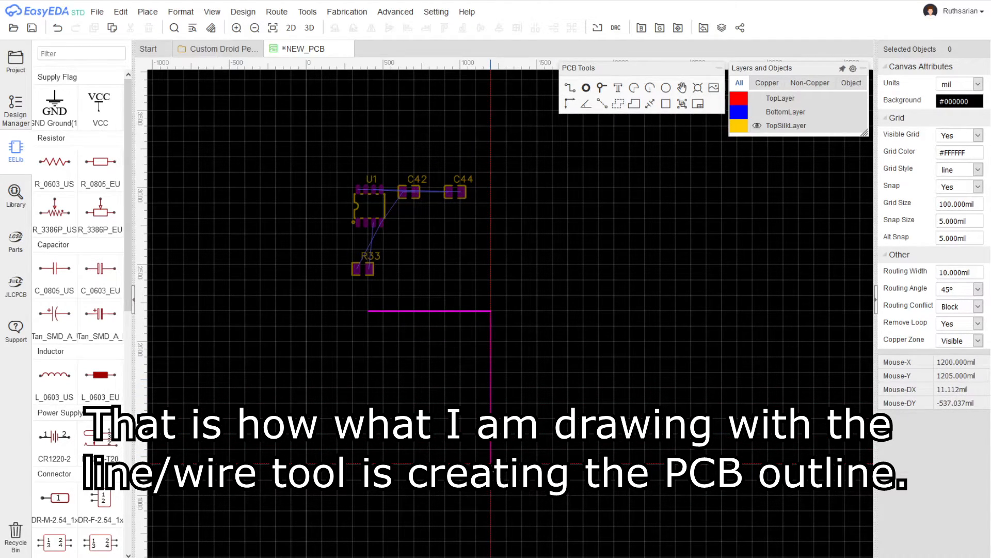
click(491, 466)
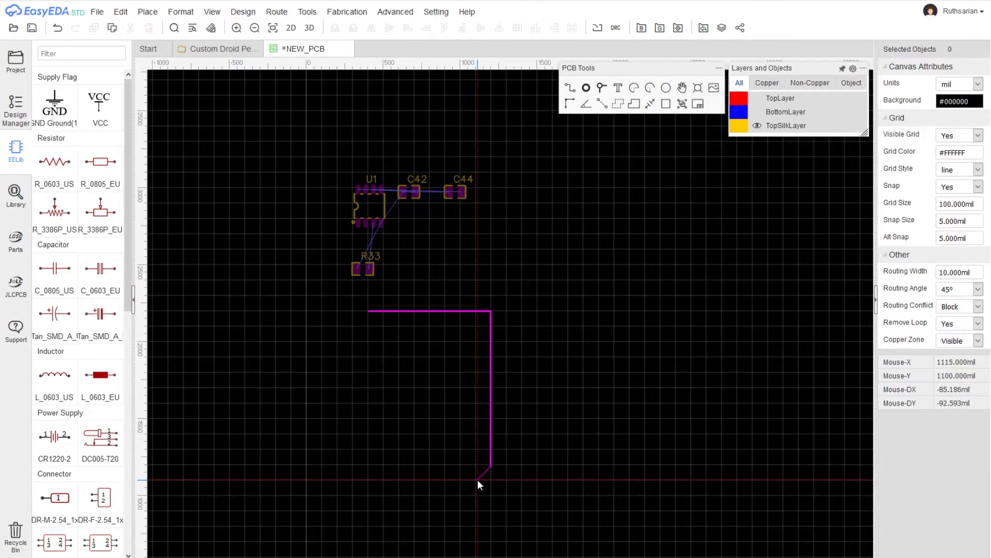
click(476, 480)
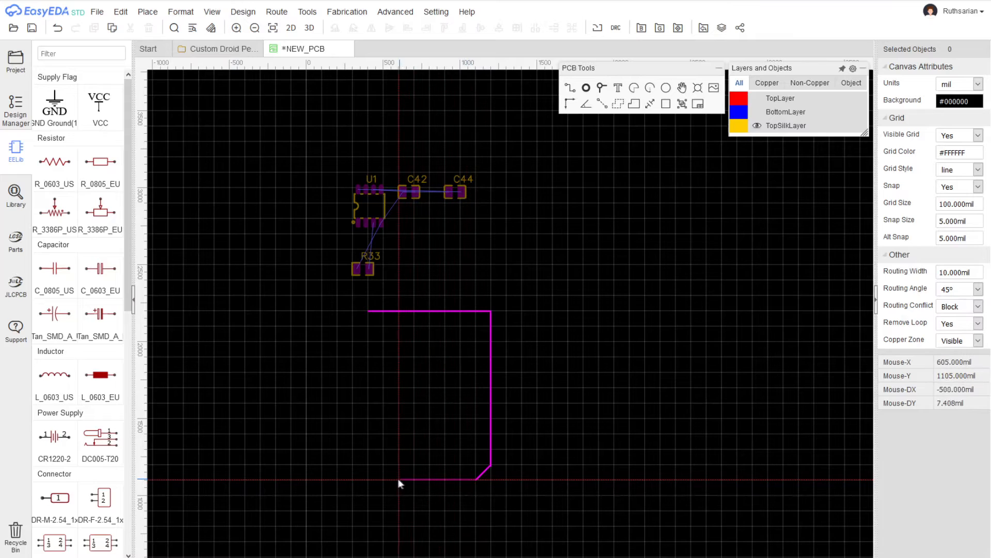
click(383, 478)
click(370, 467)
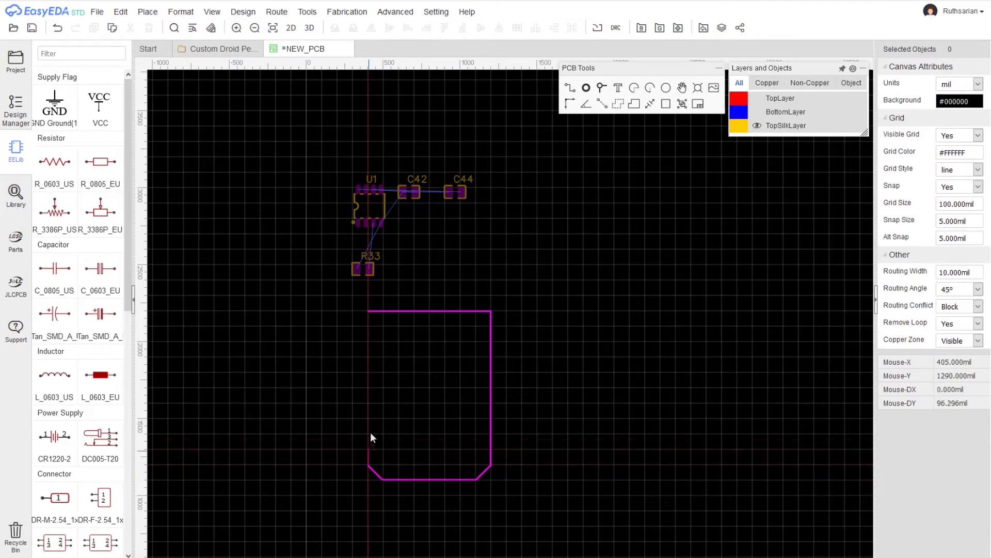
click(368, 311)
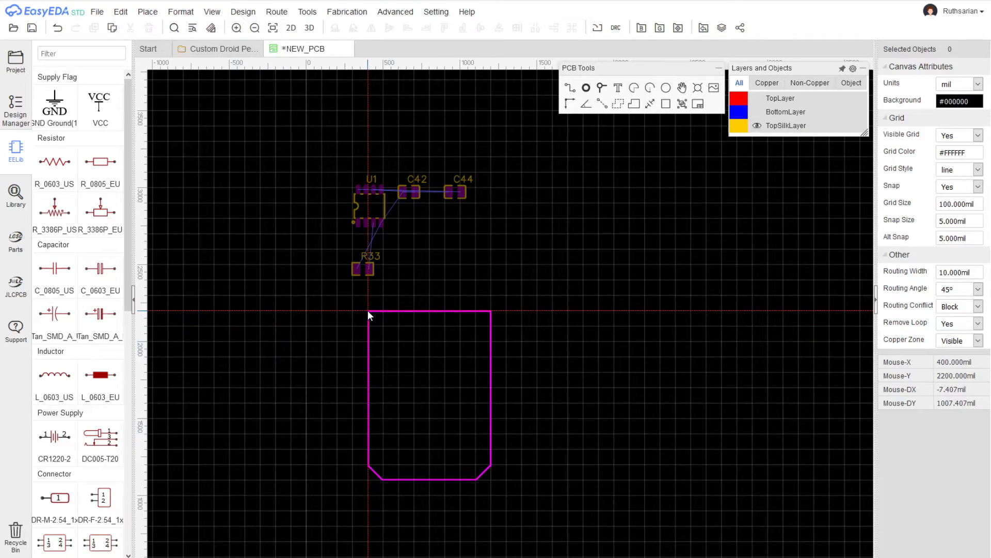
Adjust the board outline's endpoints at its upper-left corner, moving the closing end to X 400, Y 2200 mil so they join
scroll(487, 349, up, 3)
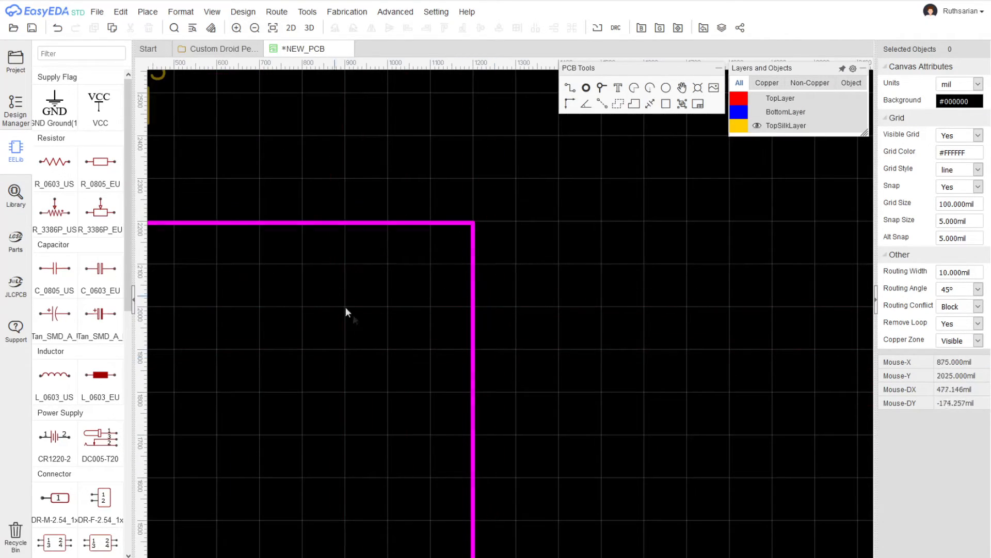
scroll(469, 379, up, 3)
scroll(469, 380, up, 1)
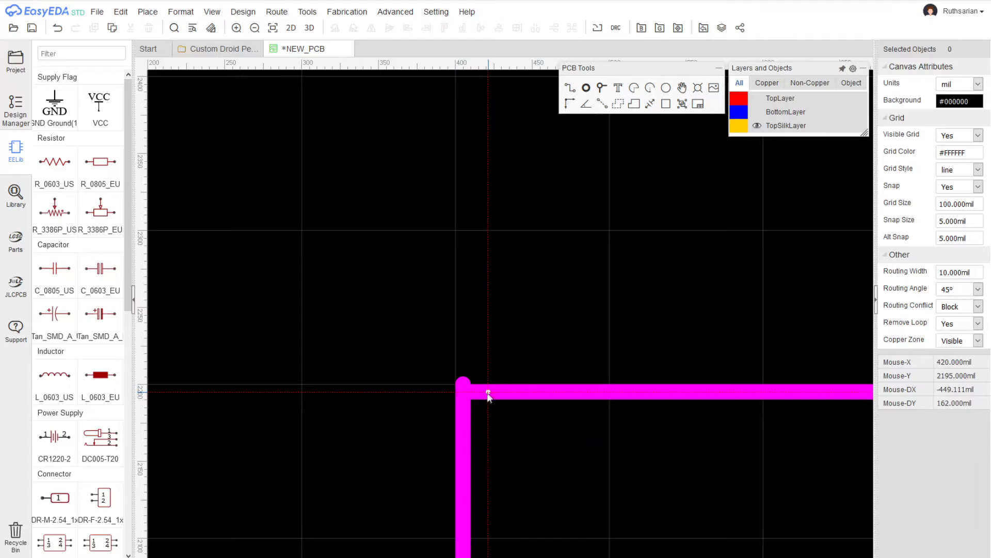
click(478, 392)
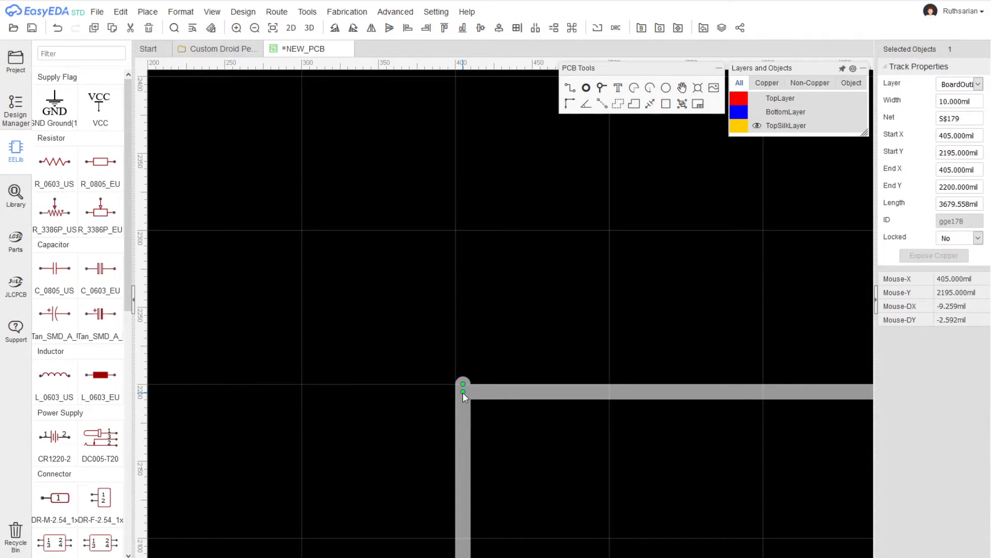
drag(463, 392, 457, 384)
key(ctrl+z)
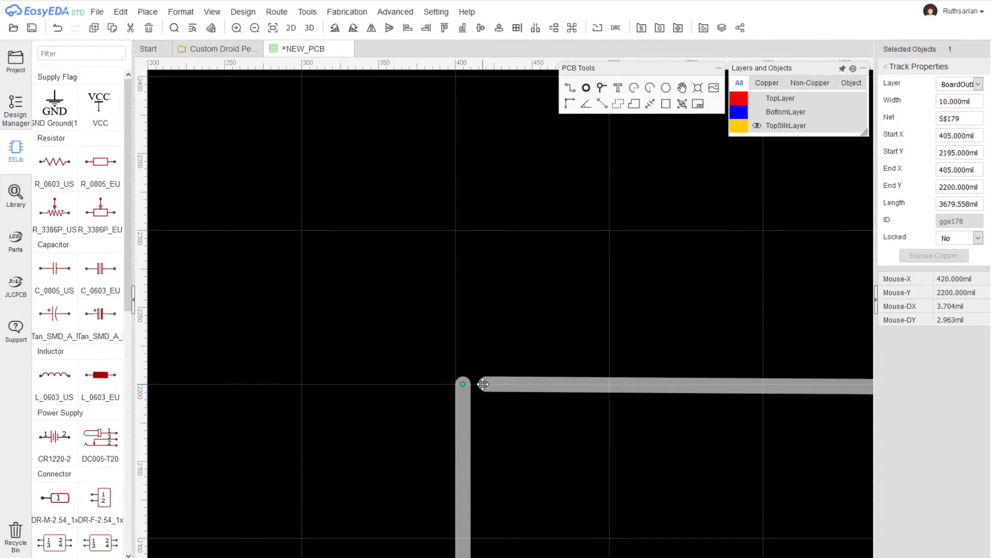
mouse_move(463, 383)
mouse_down()
mouse_move(447, 383)
mouse_move(455, 383)
mouse_up()
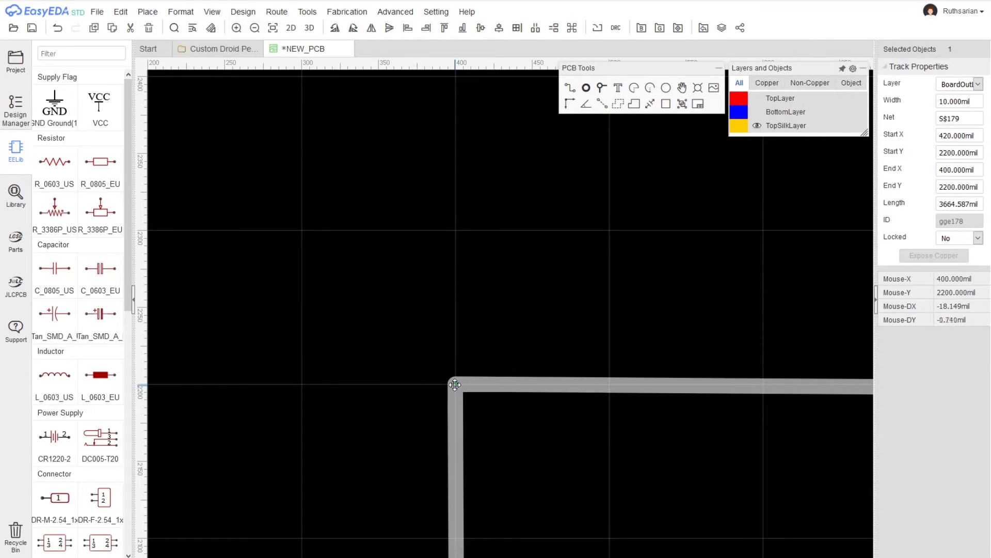
Move the board outline's upper-right corner node to X 1200, Y 2200 mil
right_drag(692, 422, 240, 414)
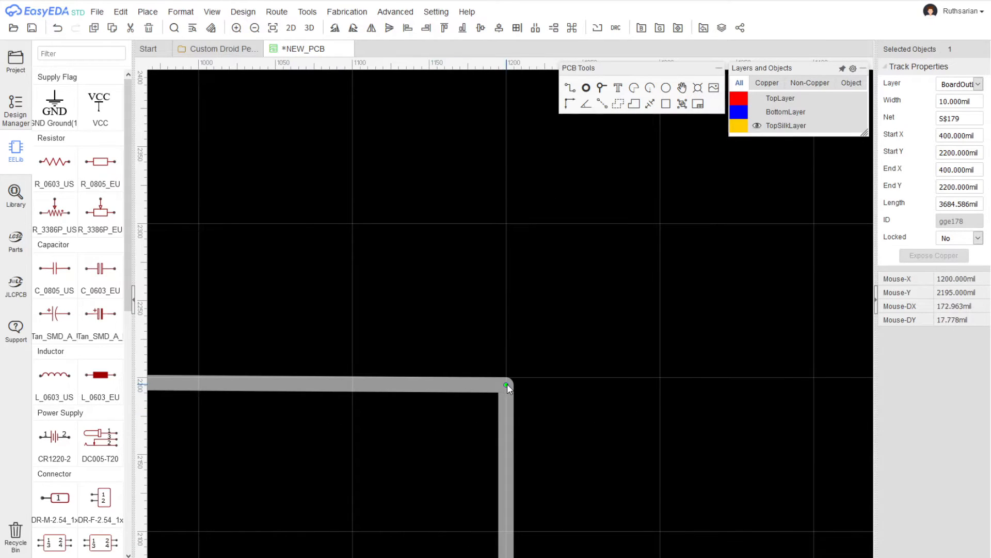
drag(506, 384, 509, 376)
scroll(488, 430, down, 5)
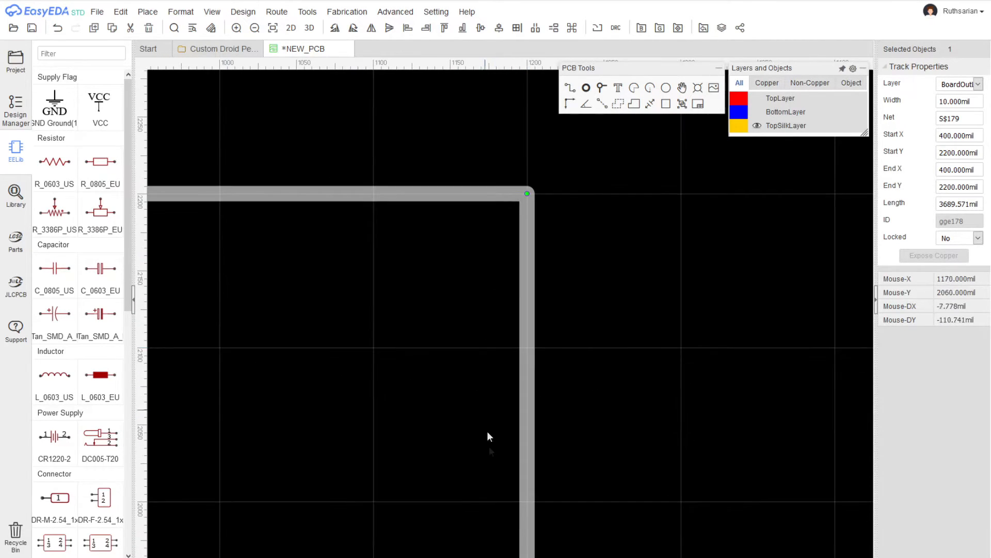
Delete the extra node at the upper end of the lower-right chamfer and move the remaining node to X 1200, Y 1200 mil
right_drag(555, 488, 572, 233)
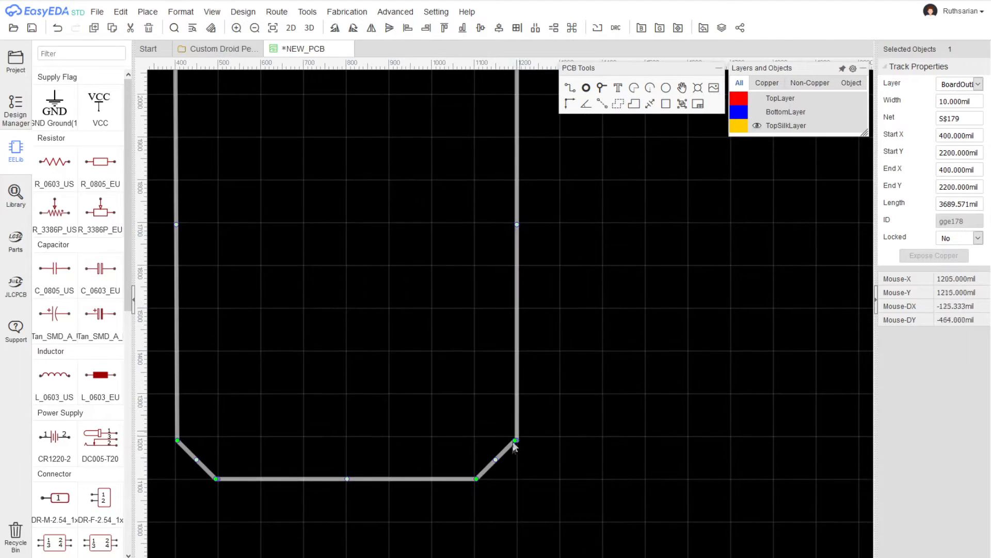
scroll(513, 449, up, 6)
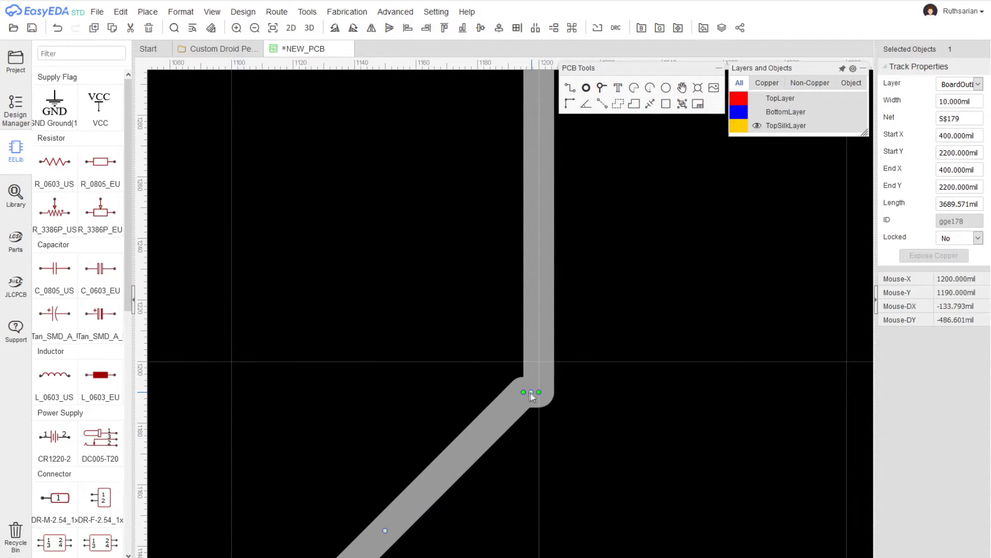
right_click(531, 392)
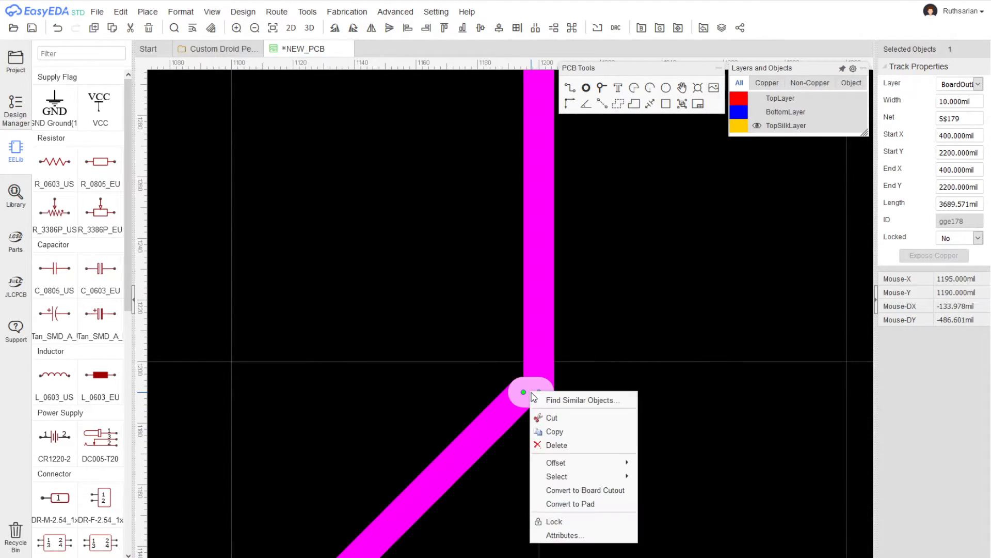
click(524, 395)
right_click(525, 395)
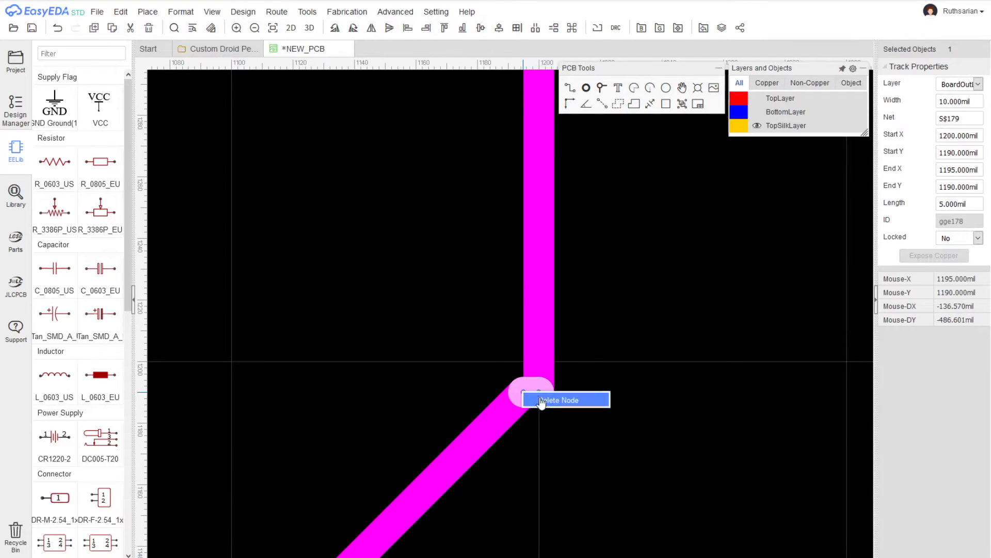
click(542, 400)
scroll(540, 429, down, 1)
click(540, 400)
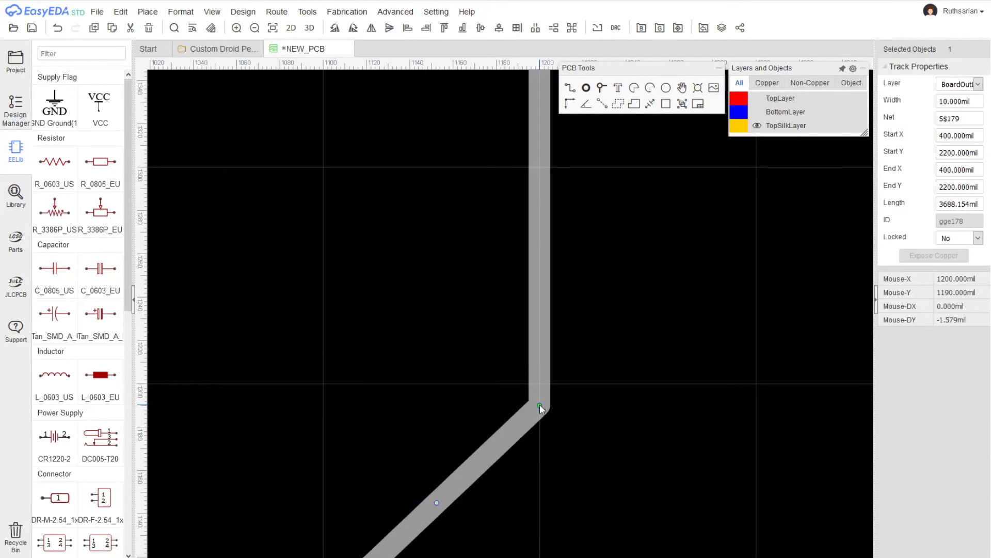
drag(540, 404, 540, 384)
Align the outline's lower edge by moving its right end to X 1100, Y 1100 mil and merging its left-end nodes at X 500, Y 1100 mil
right_drag(539, 442, 686, 206)
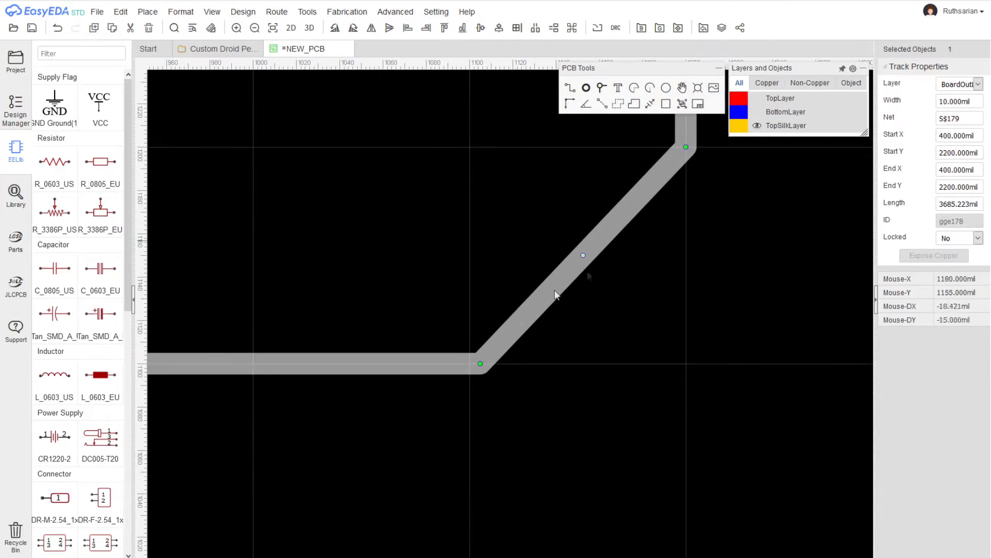
drag(480, 364, 470, 364)
right_drag(453, 406, 730, 427)
right_drag(386, 447, 703, 447)
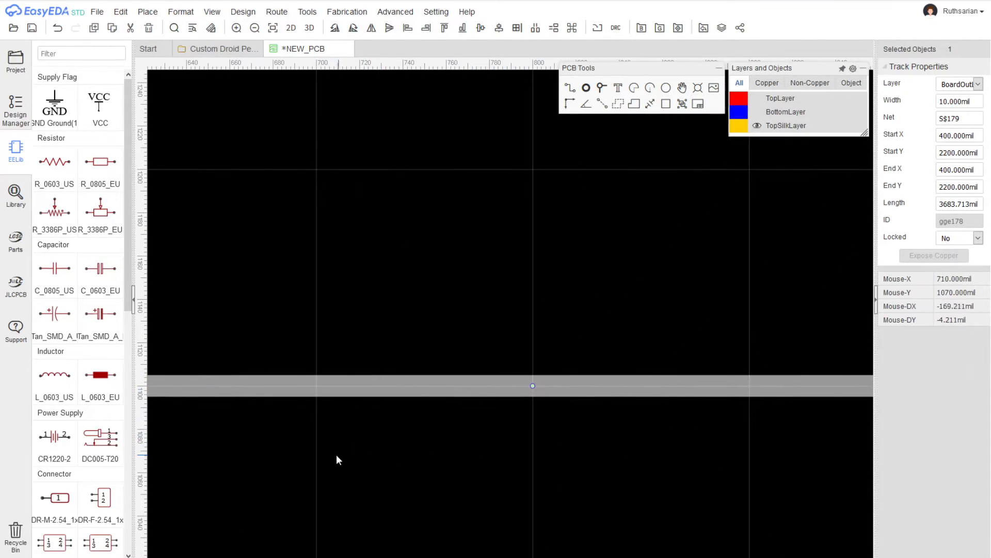
right_drag(346, 456, 772, 457)
right_drag(306, 427, 442, 488)
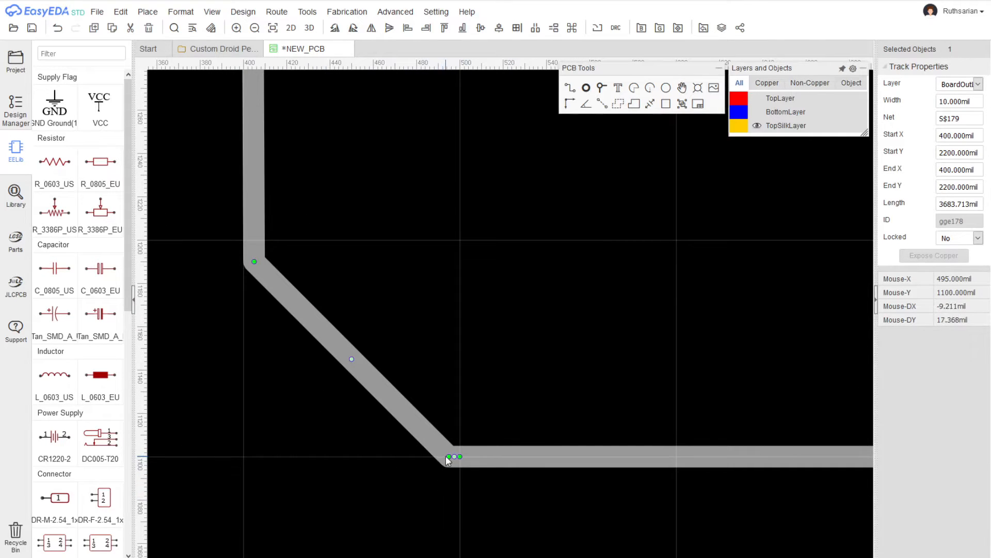
scroll(447, 457, up, 2)
drag(451, 444, 461, 449)
scroll(416, 450, down, 3)
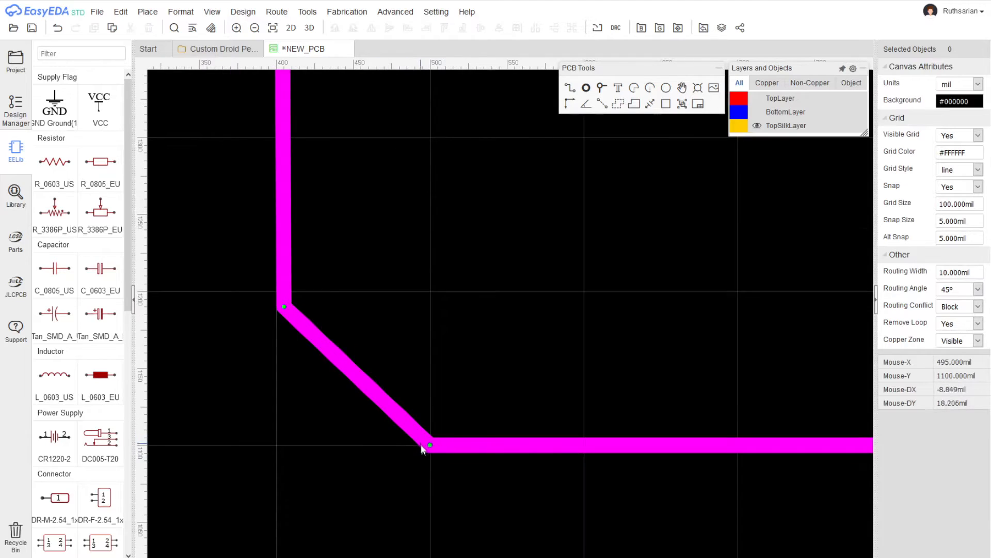
scroll(421, 447, up, 3)
click(445, 433)
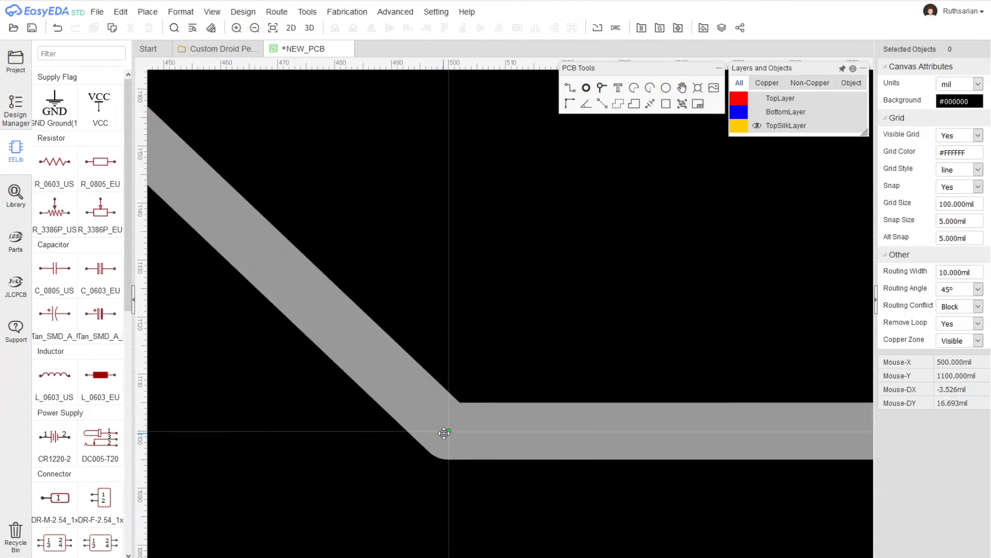
Move the upper node of the outline's lower-left chamfer to X 400, Y 1200 mil
right_drag(368, 394, 681, 557)
right_drag(247, 175, 469, 404)
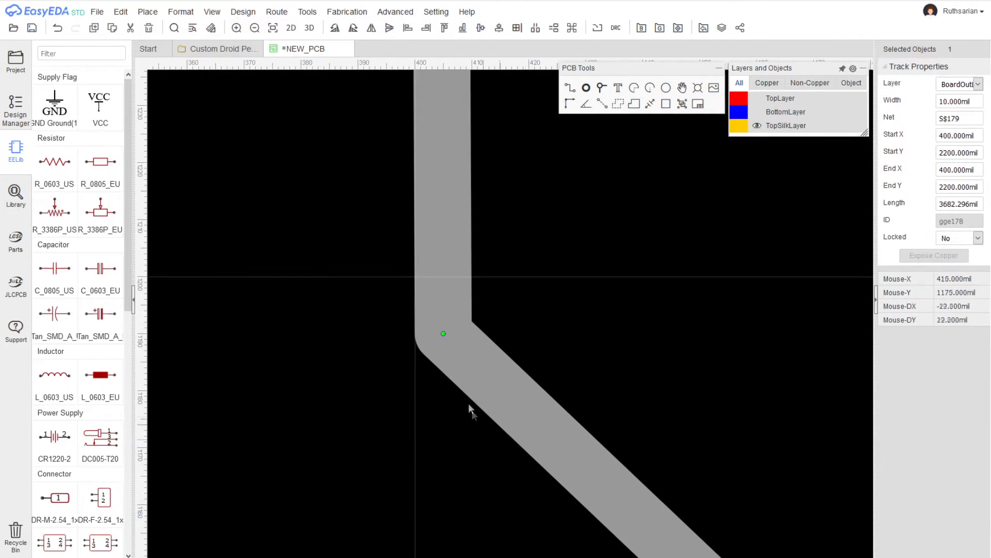
right_drag(443, 333, 411, 274)
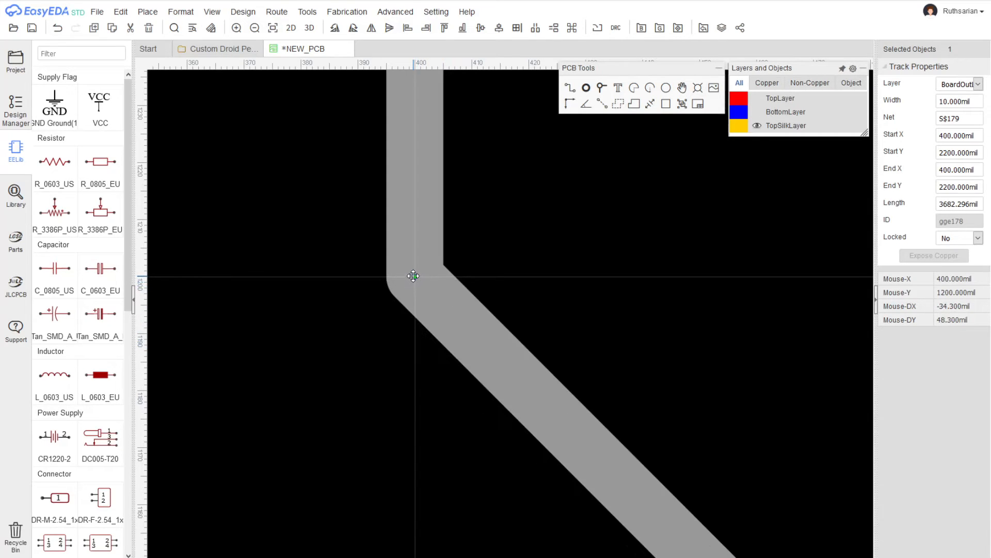
scroll(489, 331, down, 5)
scroll(489, 331, down, 5)
right_drag(562, 278, 517, 337)
scroll(518, 337, up, 5)
scroll(500, 320, down, 2)
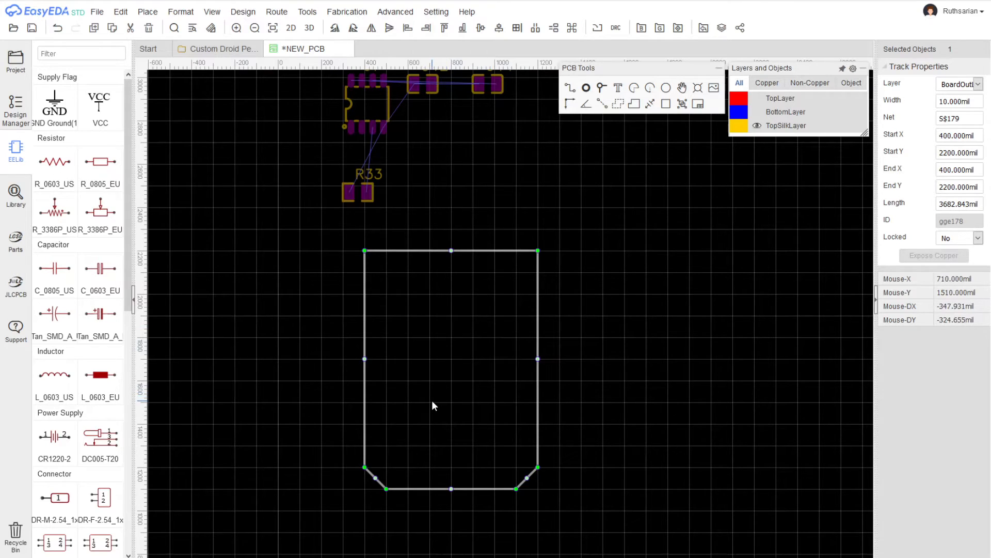
mouse_move(437, 251)
mouse_down()
mouse_move(436, 350)
mouse_move(448, 224)
mouse_move(442, 407)
mouse_move(454, 230)
mouse_move(446, 326)
mouse_move(453, 255)
mouse_up()
click(634, 290)
scroll(382, 384, up, 1)
scroll(455, 250, down, 2)
scroll(455, 249, up, 1)
scroll(454, 250, down, 1)
Make TopLayer the active layer
right_drag(454, 251, 430, 392)
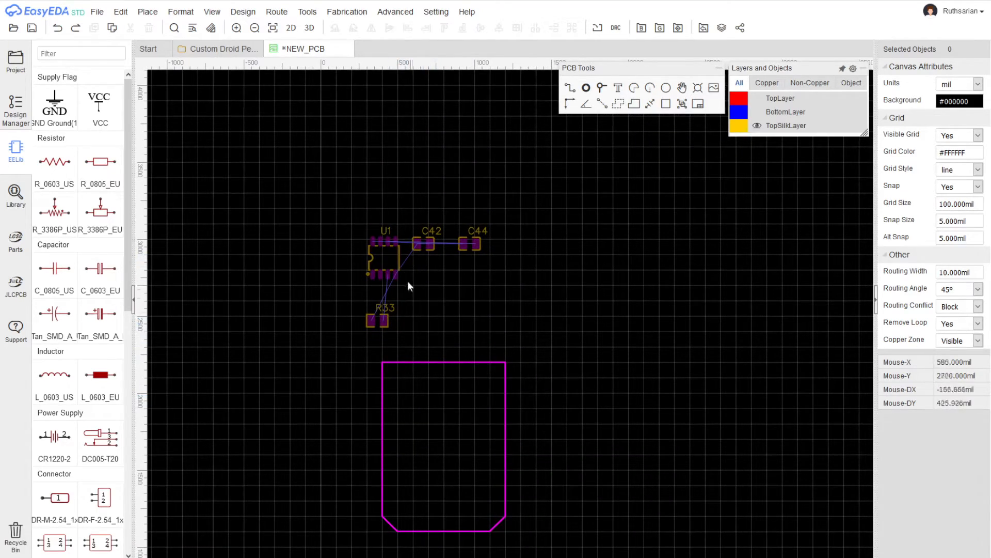
mouse_move(739, 100)
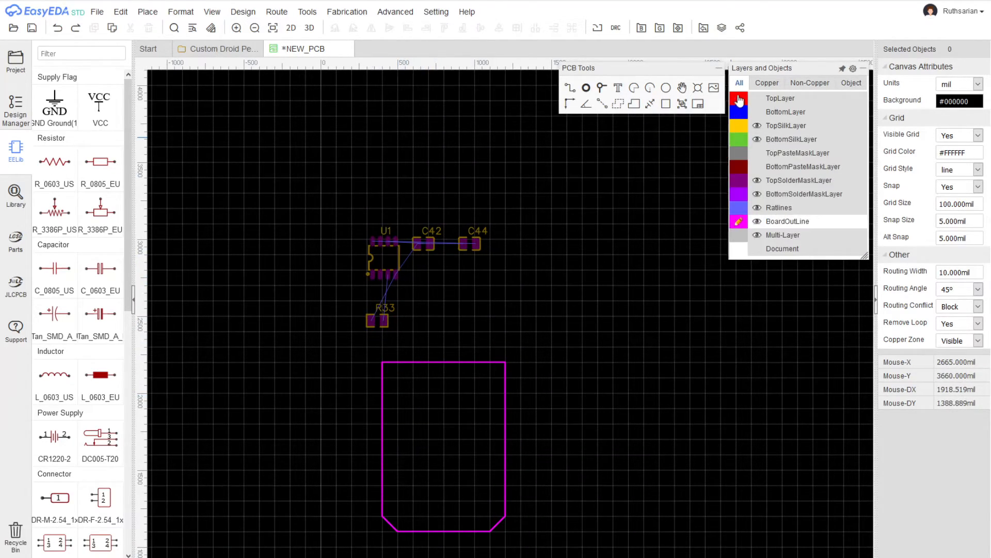
click(756, 100)
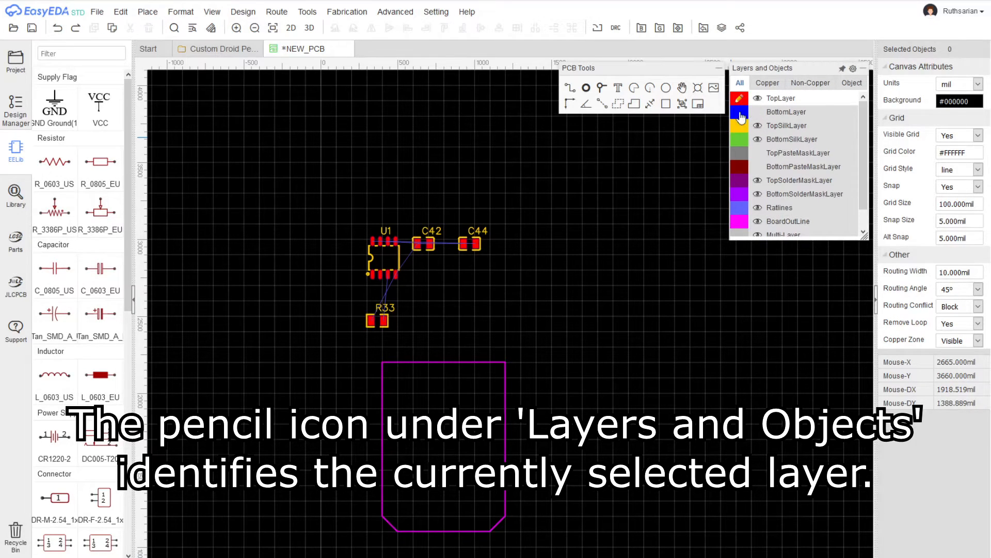
Move U1 into the upper part of the board outline at about X 785, Y 1985 mil, rotated to 90°
scroll(413, 281, up, 1)
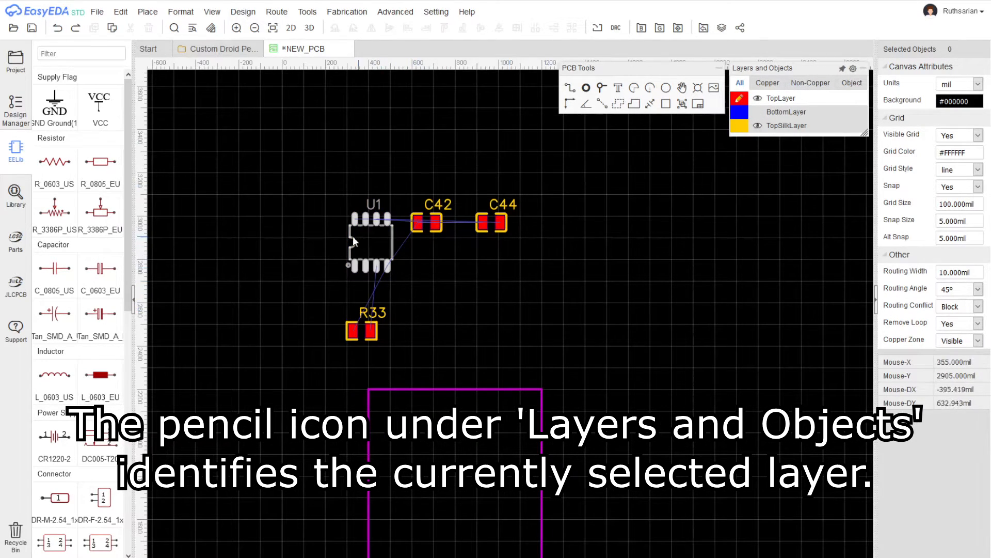
drag(351, 240, 434, 444)
key(space)
key(space)
key(space)
key(space)
key(space)
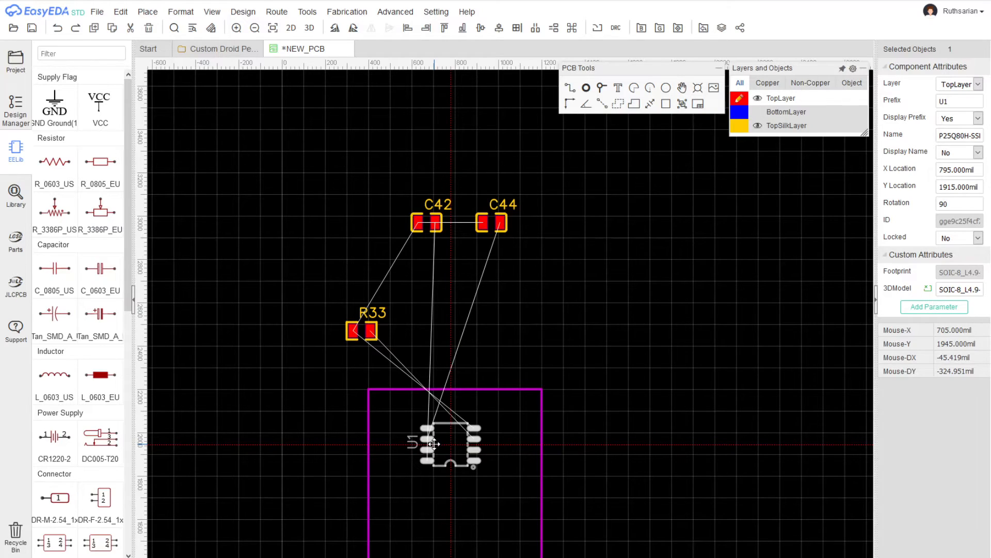
drag(433, 443, 435, 435)
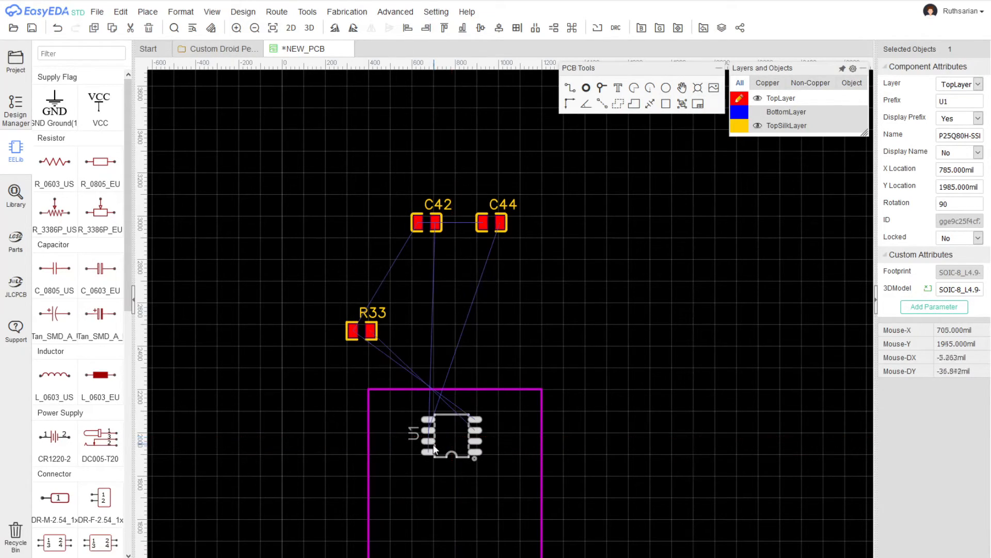
click(520, 308)
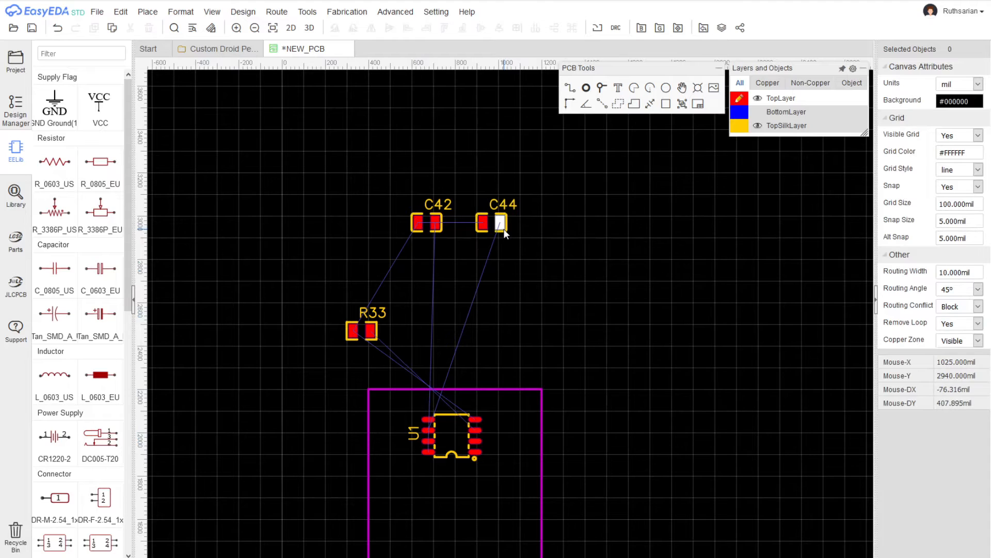
Move capacitors C44 and C42 inside the board outline, side by side below U1
drag(503, 231, 457, 490)
scroll(457, 490, up, 3)
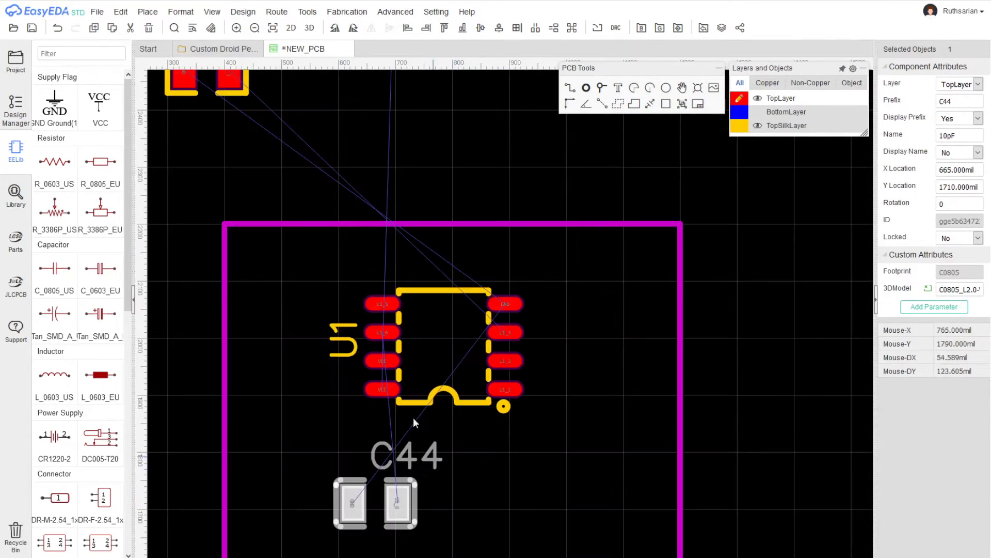
scroll(396, 197, down, 4)
scroll(423, 168, up, 2)
right_drag(424, 166, 437, 261)
drag(389, 103, 458, 474)
Move R33 inside the outline to the right of U1 and rotate it upright
drag(299, 253, 515, 392)
key(space)
scroll(500, 457, up, 5)
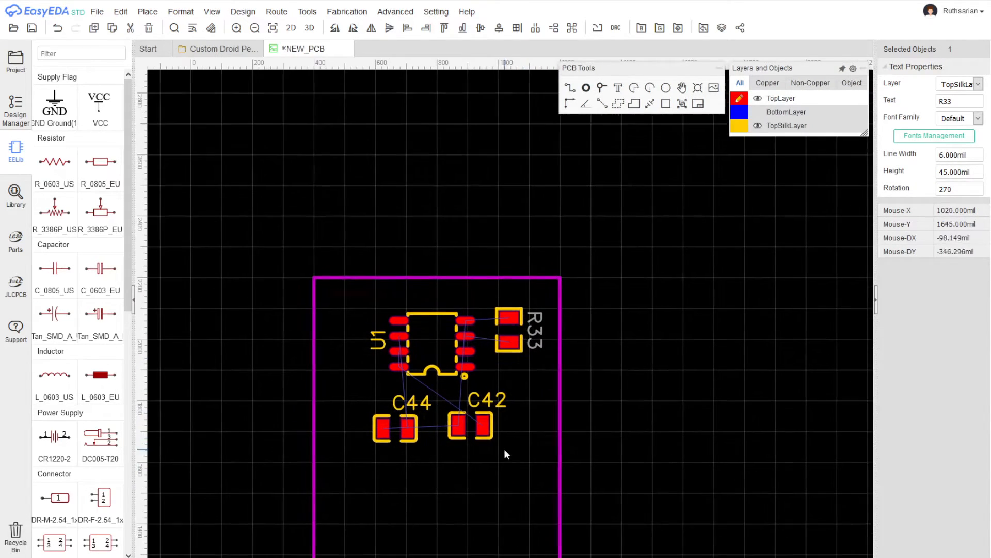
Reposition the capacitors, rotating C44 to 180° at about X 640, Y 1740 mil and C42 to 90° at about X 835, Y 1775 mil
drag(389, 460, 366, 466)
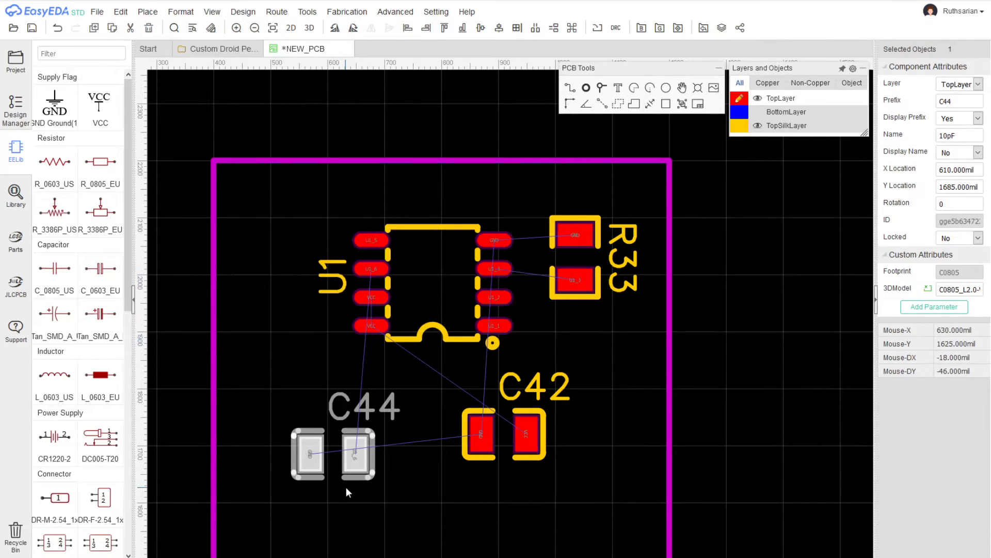
drag(357, 462, 375, 430)
key(space)
key(space)
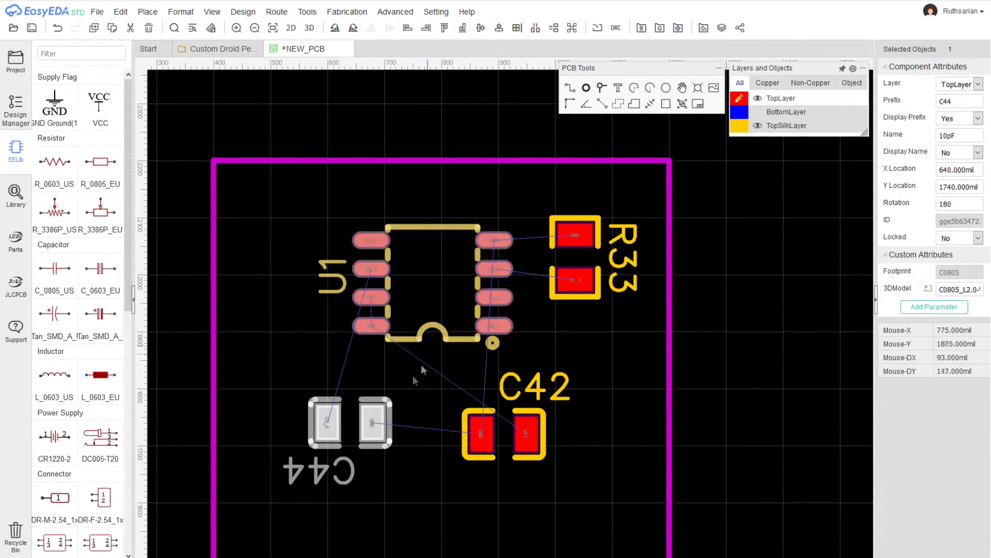
drag(478, 446, 462, 388)
key(space)
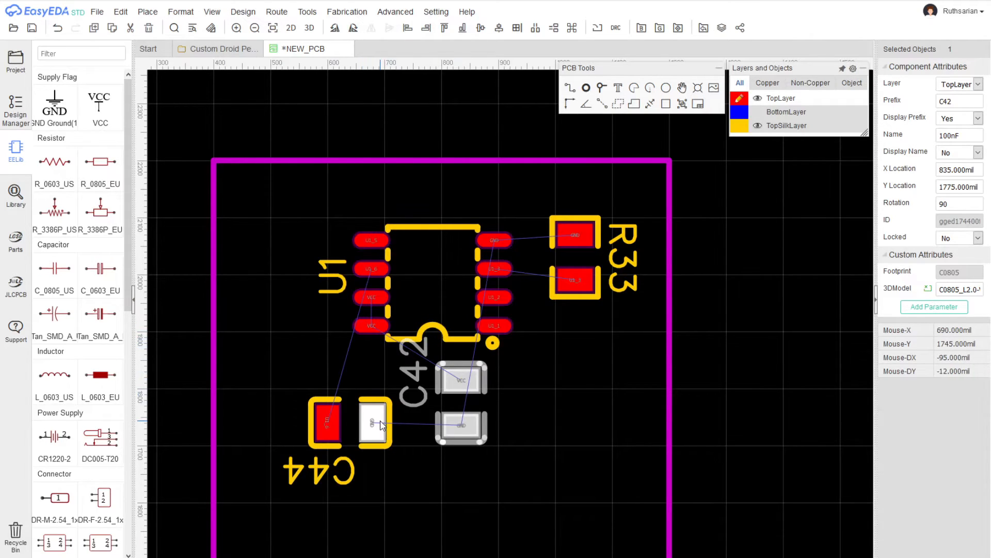
Swap the capacitors so C42 sits below U1's VCC pads and C44, rotated upright, stands to its right
drag(379, 418, 604, 409)
drag(445, 429, 351, 424)
drag(601, 433, 523, 418)
key(space)
key(space)
key(space)
drag(367, 421, 364, 441)
drag(482, 439, 445, 447)
Move the C44 and C42 labels directly below their capacitors and rotate both to 0°
drag(416, 411, 424, 479)
key(space)
key(space)
key(space)
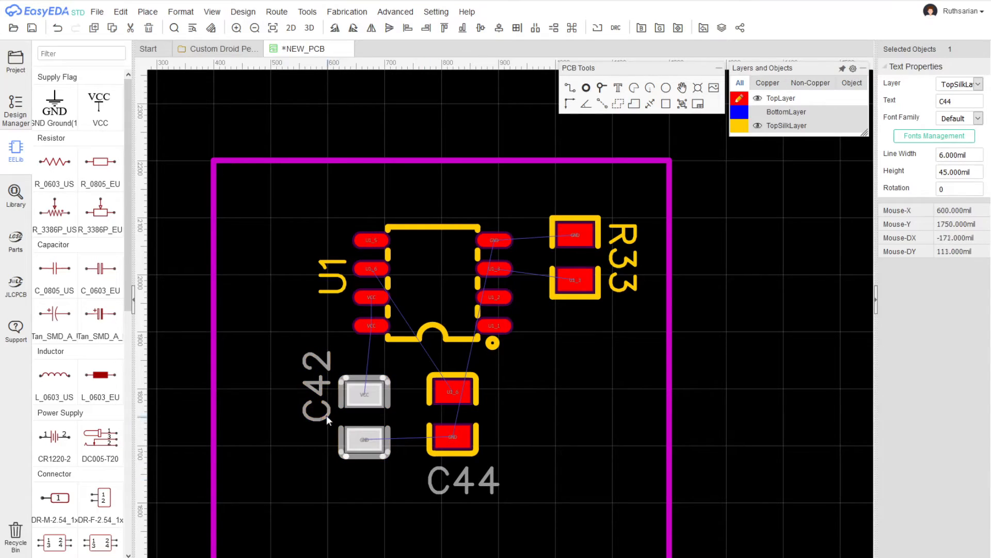
drag(316, 387, 308, 464)
key(space)
key(space)
key(space)
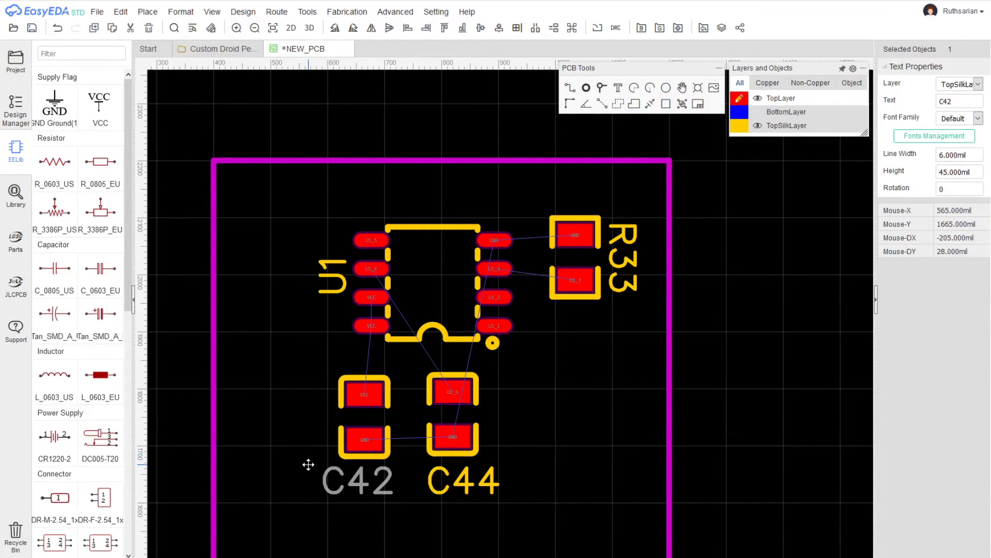
click(596, 444)
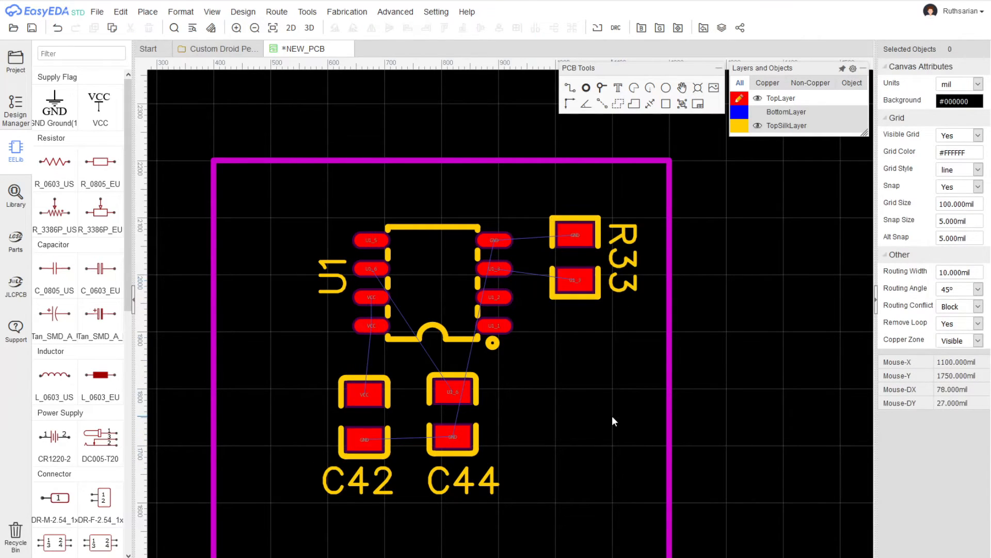
Route a top-layer track from R33's GND pad to U1's GND pad
scroll(599, 426, down, 3)
scroll(564, 434, up, 2)
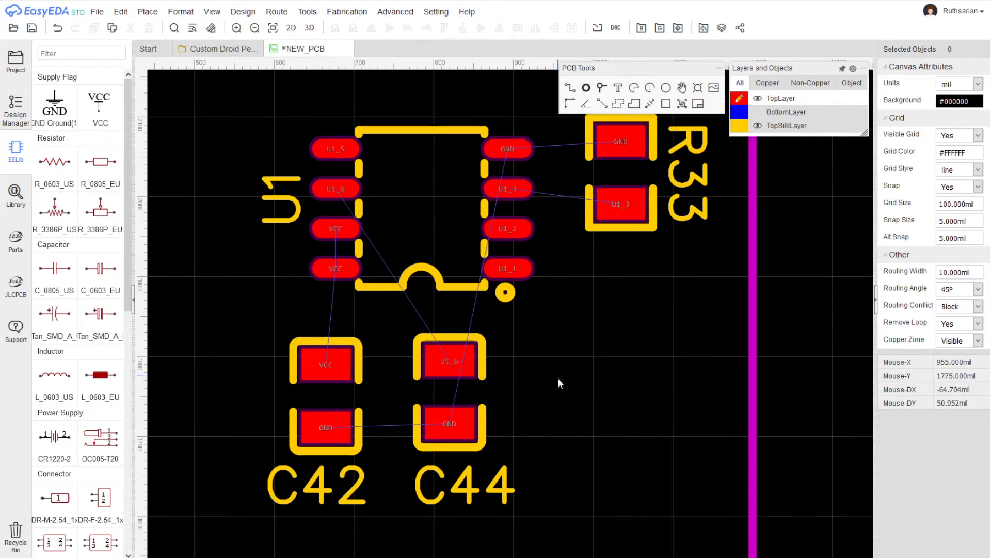
scroll(560, 423, up, 1)
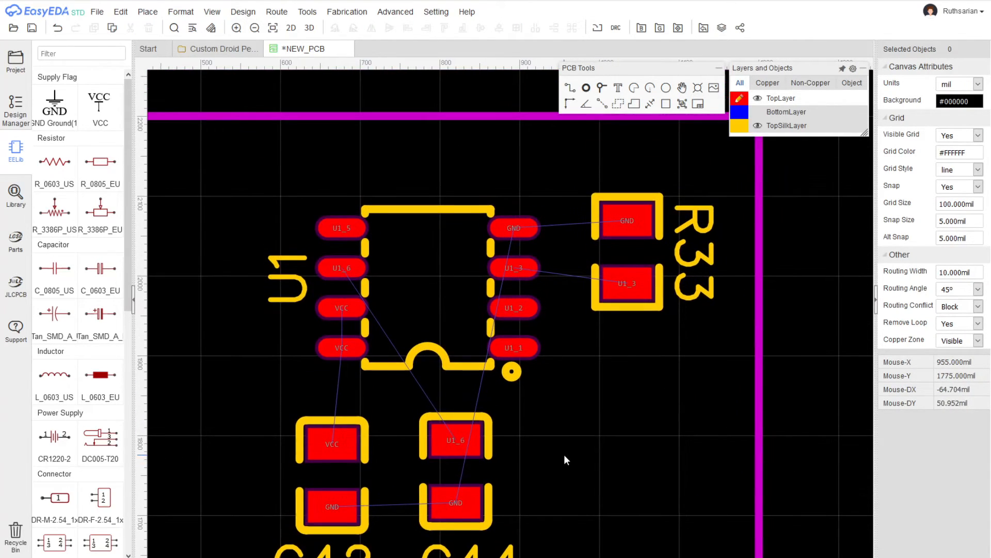
click(569, 91)
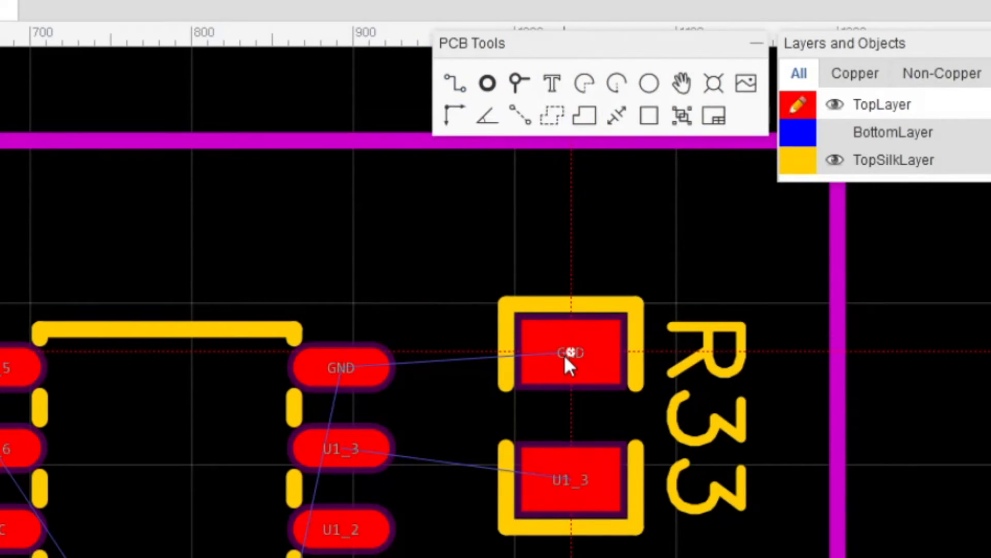
click(565, 356)
click(335, 365)
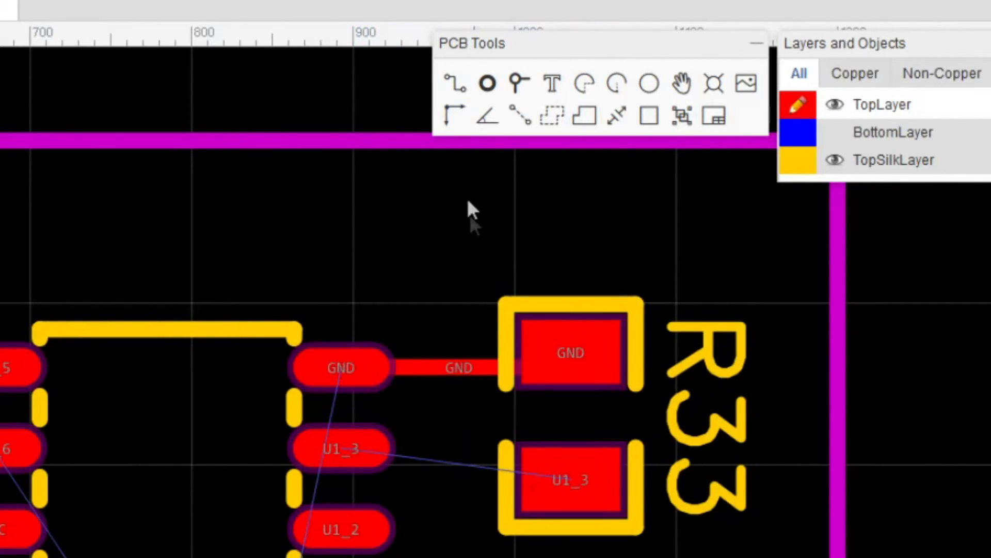
Route a top-layer track from R33's U1_3 pad to U1's matching U1_3 pad
click(454, 85)
click(571, 496)
click(361, 449)
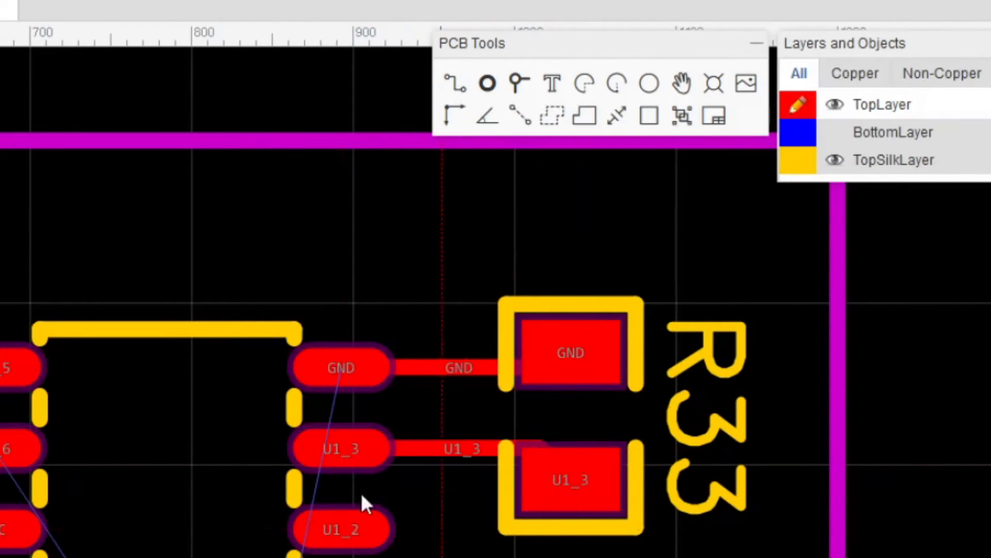
Route top-layer tracks joining U1's two VCC pads and continuing from the lower one to C42's VCC pad
click(458, 85)
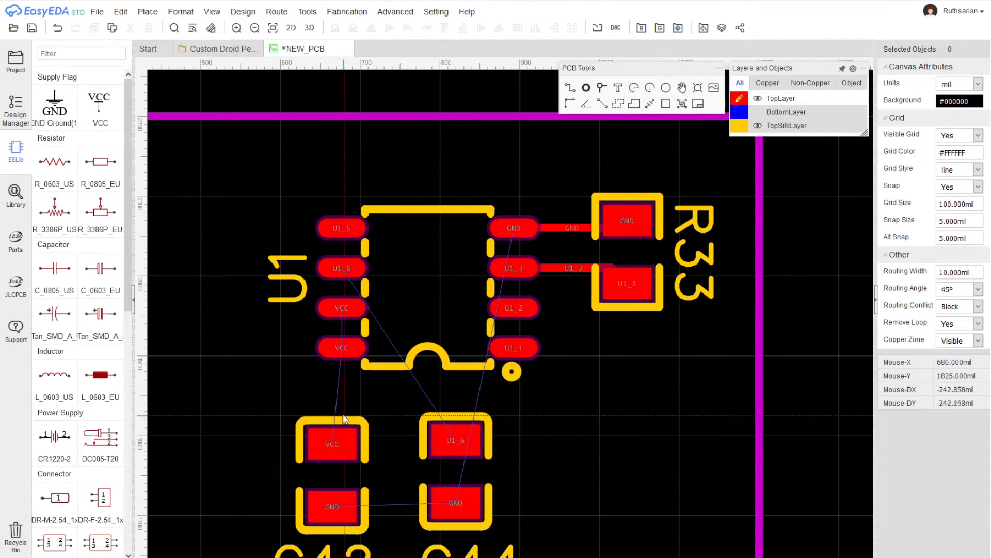
click(341, 309)
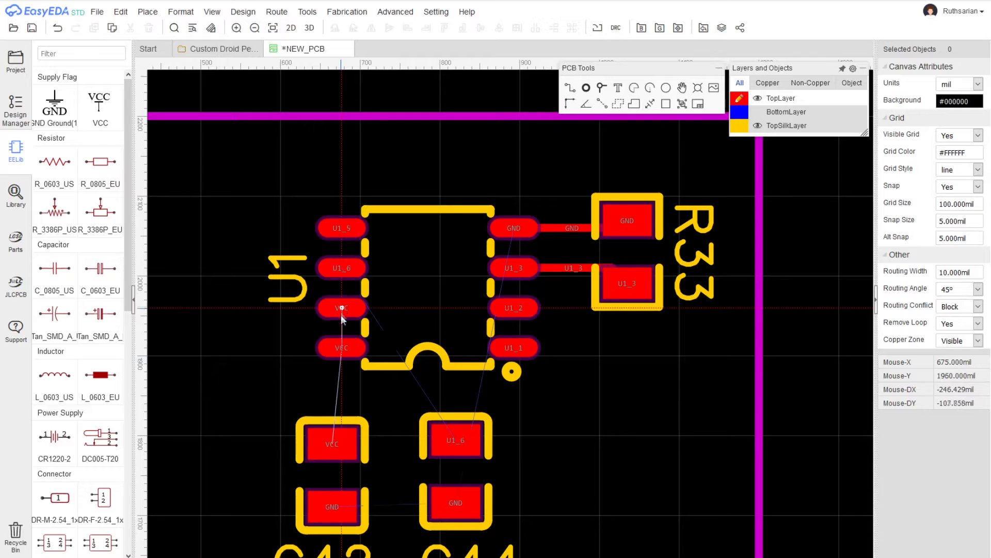
click(342, 347)
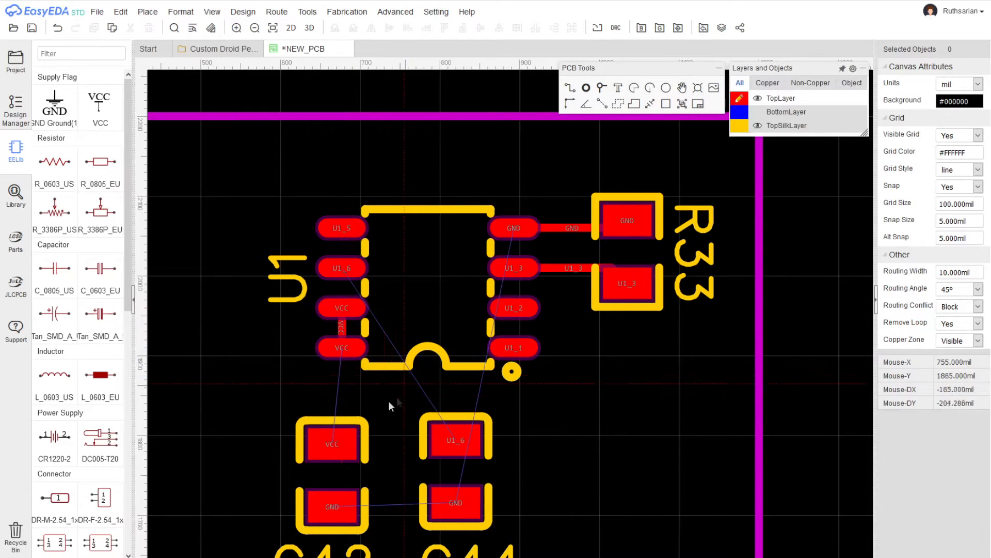
click(342, 346)
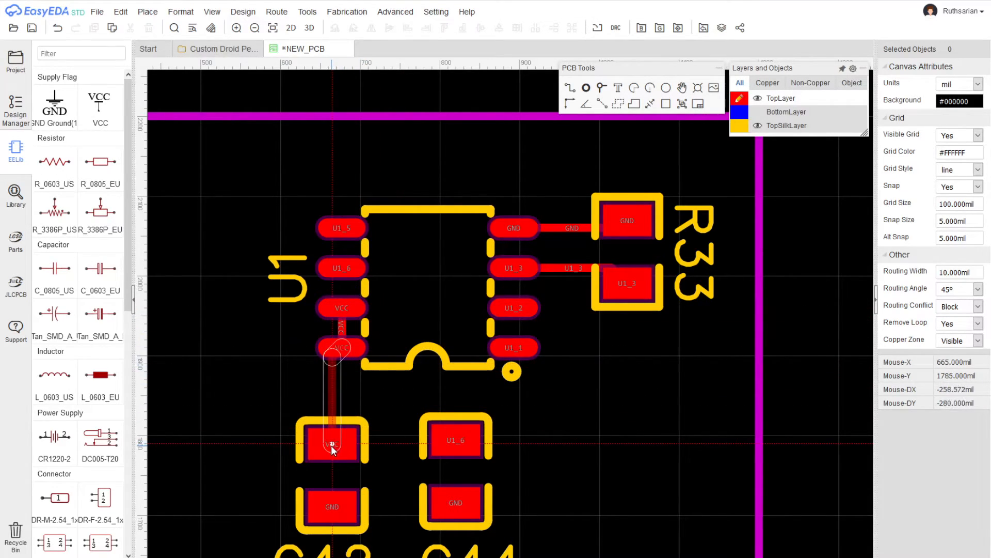
click(330, 445)
Route a top-layer track from C44's U1_6 pad to U1's matching U1_6 pad
click(456, 441)
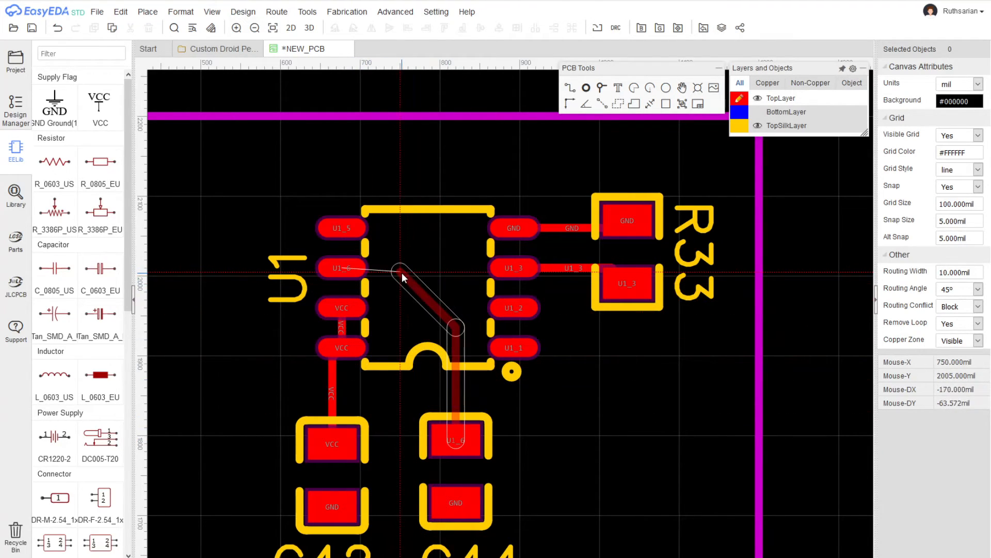
click(341, 266)
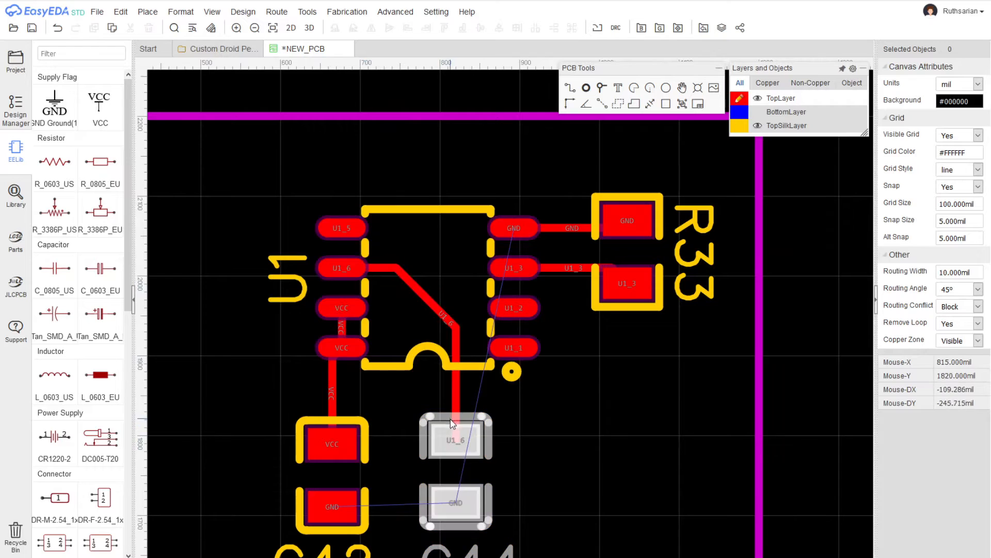
Route top-layer GND tracks joining the C42 and C44 GND pads and running around the right side to R33's GND pad
right_drag(611, 480, 596, 429)
scroll(596, 429, down, 4)
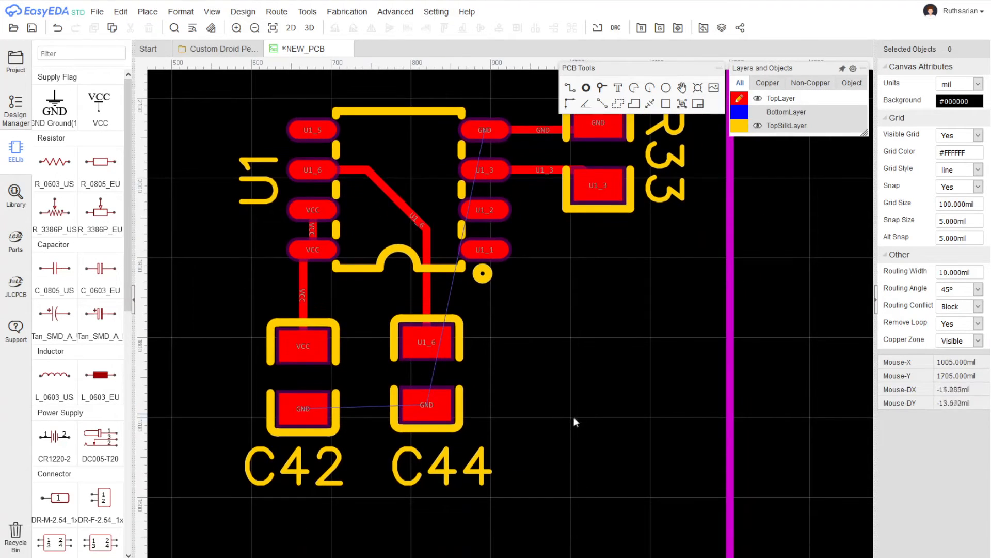
right_drag(545, 393, 528, 431)
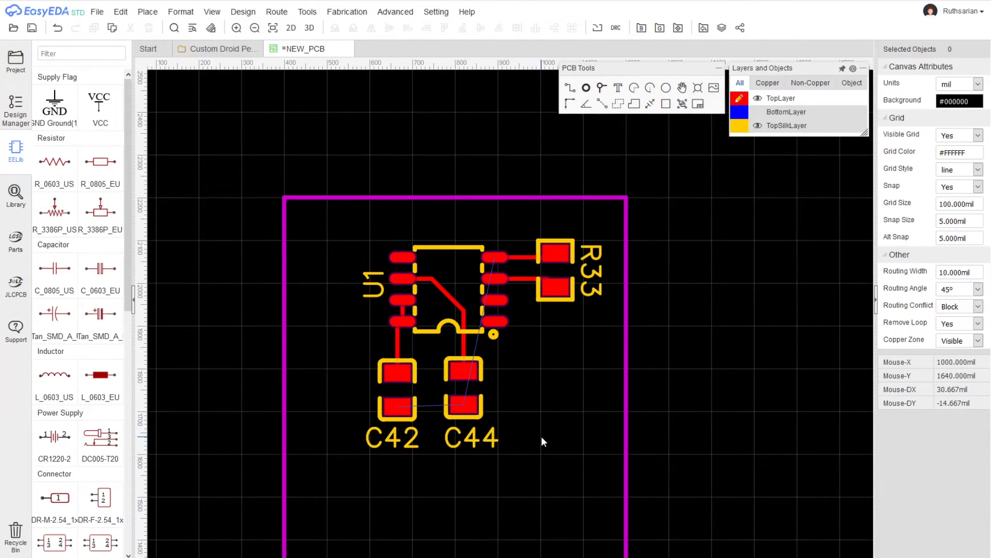
scroll(530, 431, up, 3)
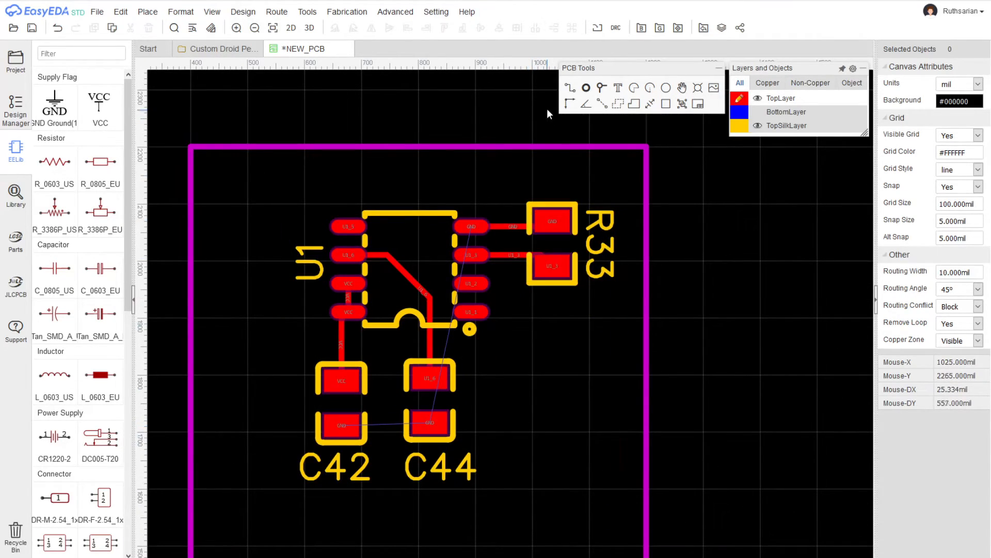
click(429, 422)
click(597, 401)
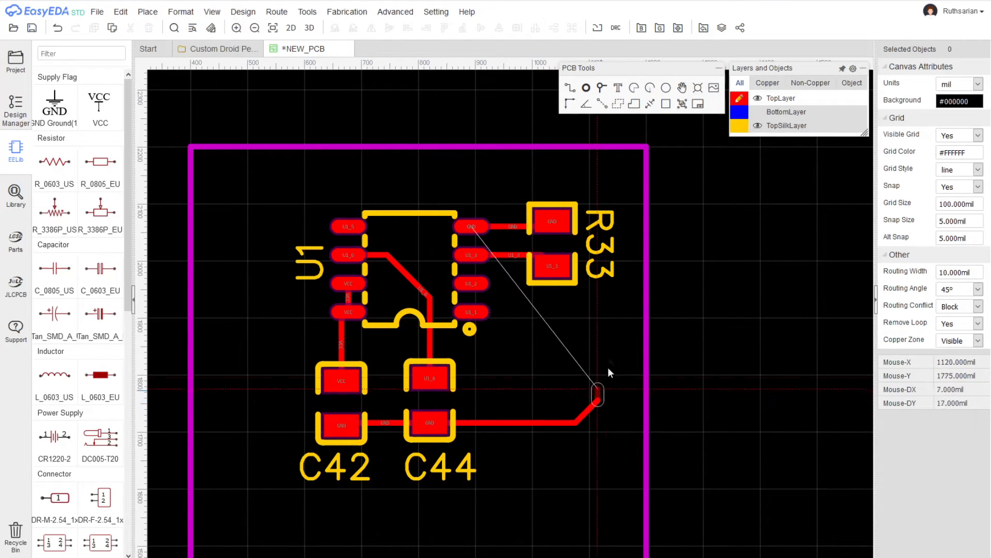
click(562, 215)
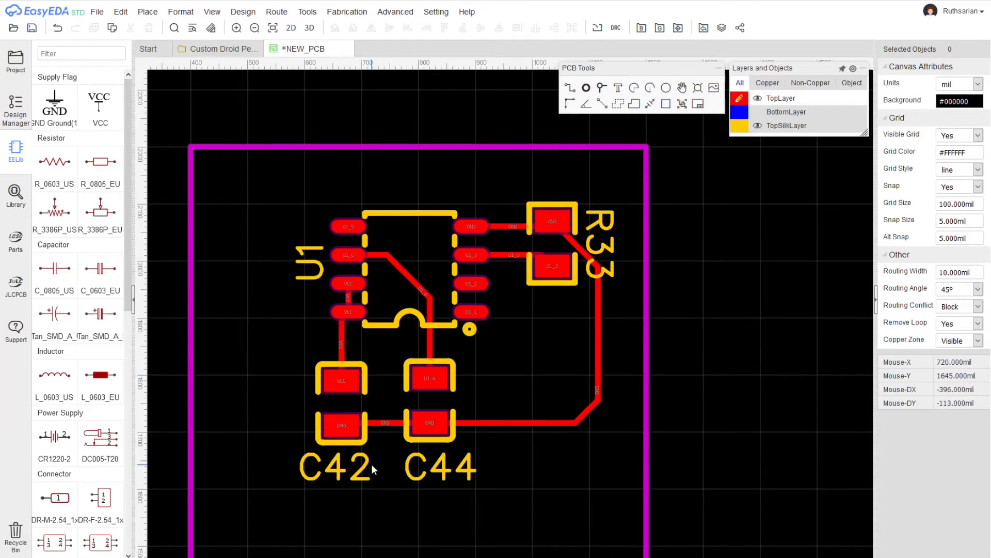
Open the 3D view of the routed board
scroll(497, 368, down, 3)
scroll(568, 447, down, 1)
scroll(602, 458, down, 2)
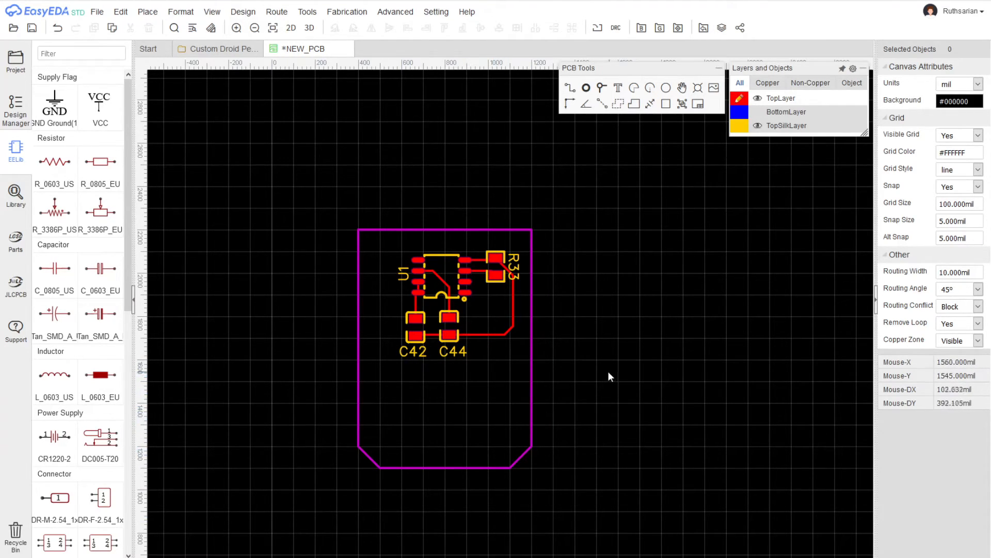
scroll(608, 371, up, 3)
right_drag(687, 429, 638, 349)
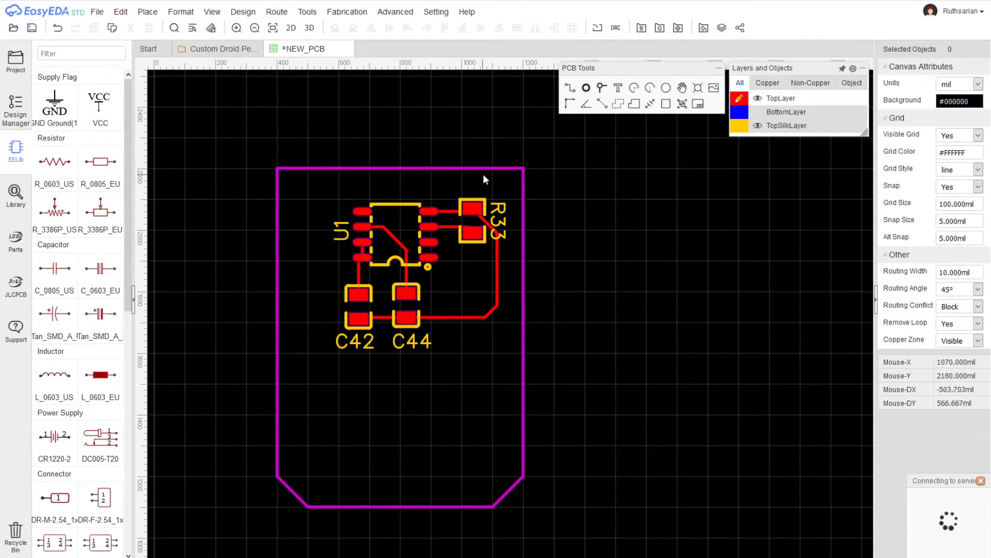
click(243, 11)
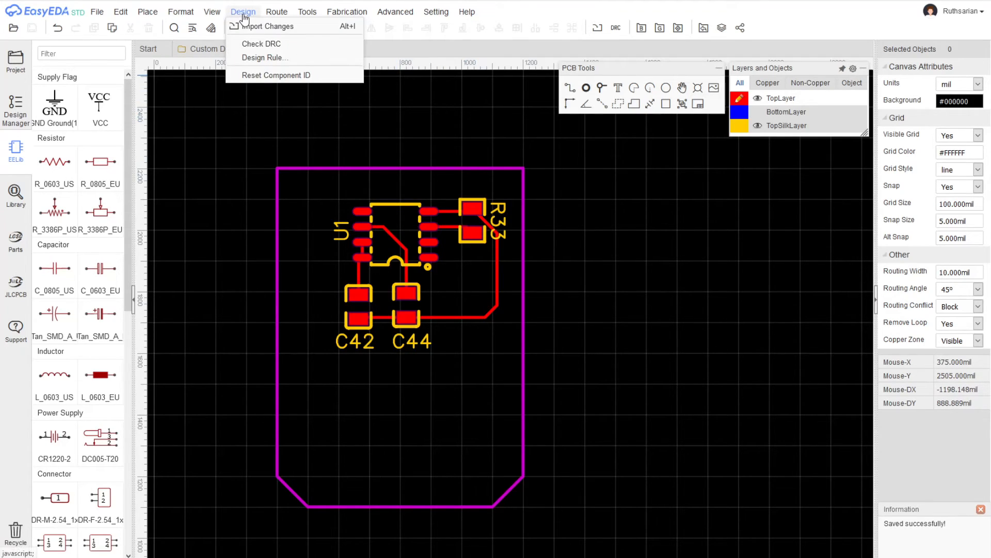
click(306, 12)
click(212, 12)
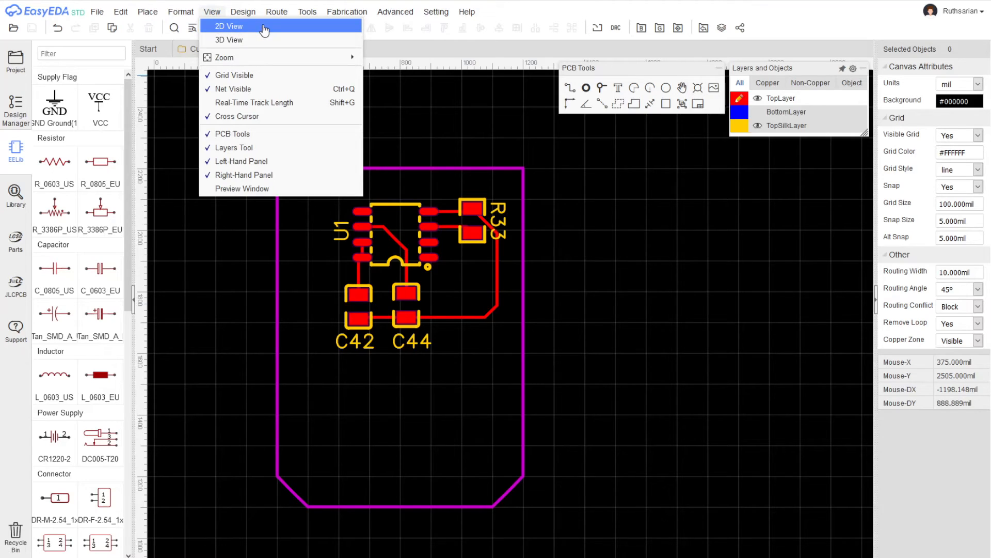
click(286, 41)
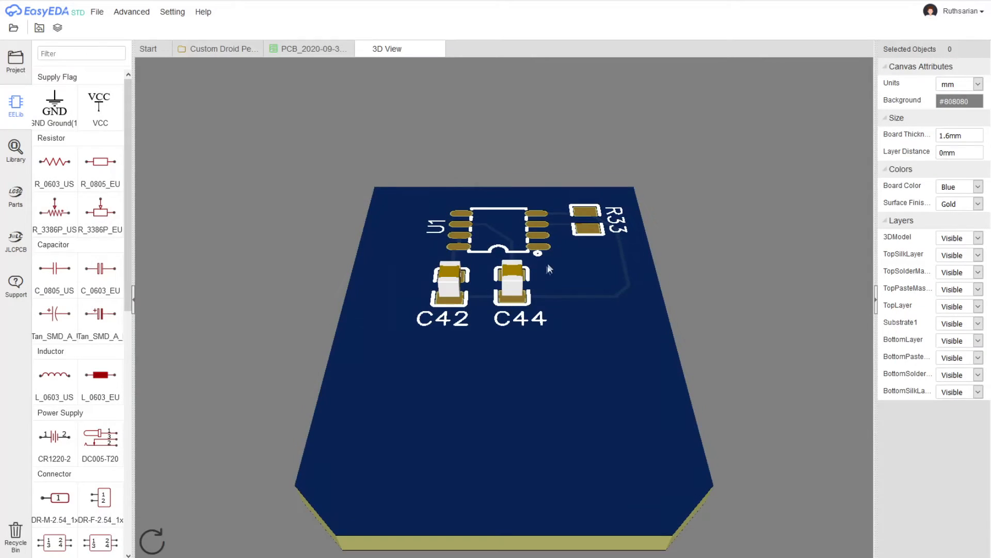
Examine the 3D board and its components from several angles, and close the 3D view
drag(548, 265, 534, 294)
scroll(534, 292, down, 3)
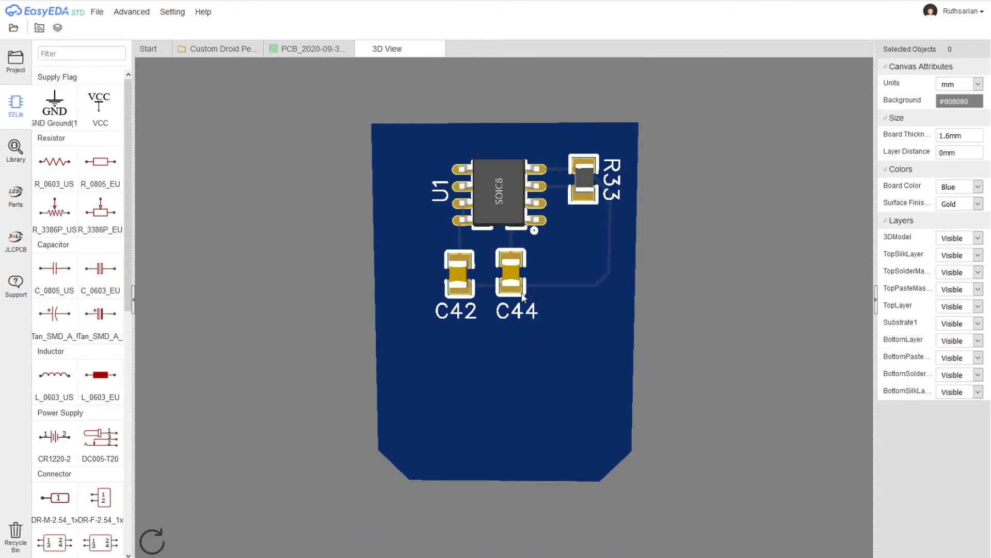
drag(481, 312, 606, 382)
drag(432, 401, 194, 387)
drag(543, 393, 624, 389)
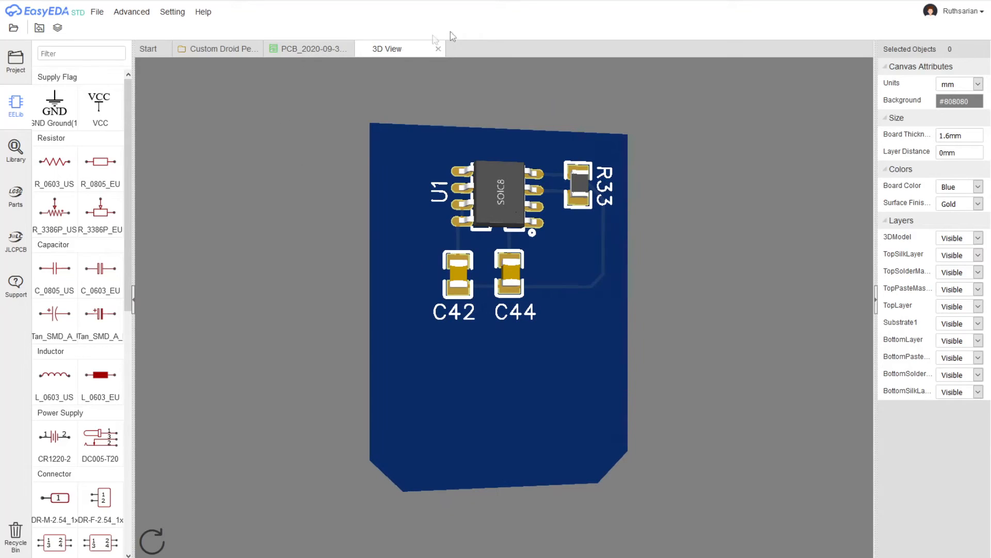
click(438, 49)
Examine the routed tracks, component placement and the free area below the capacitors within the board outline
right_drag(571, 436, 596, 398)
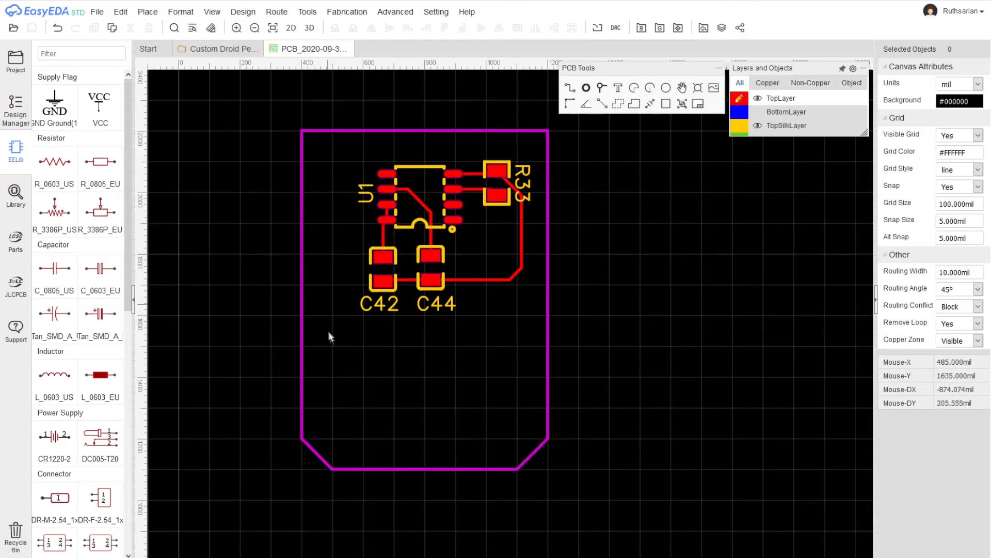
scroll(381, 325, up, 3)
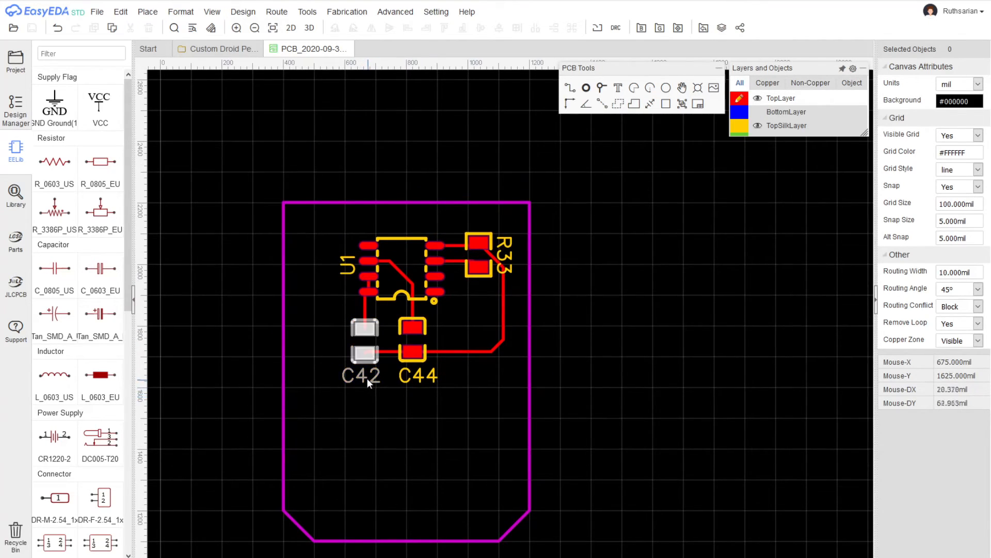
scroll(363, 376, up, 1)
right_drag(308, 270, 258, 386)
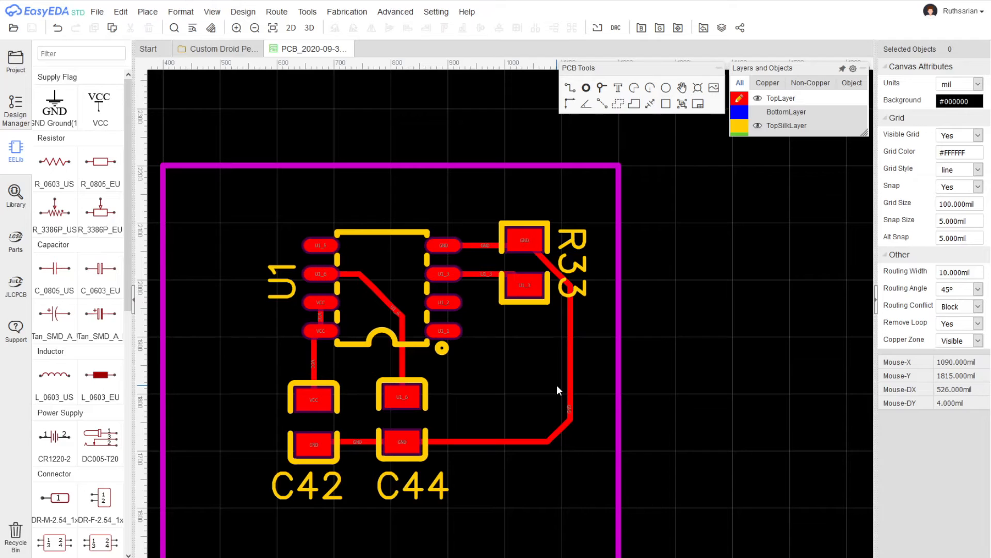
scroll(540, 378, down, 1)
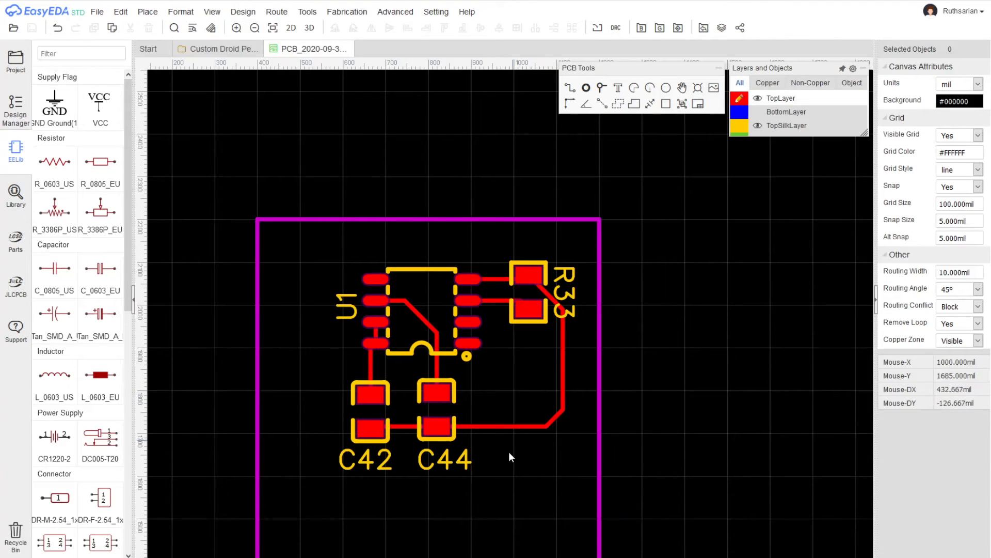
right_drag(513, 472, 547, 352)
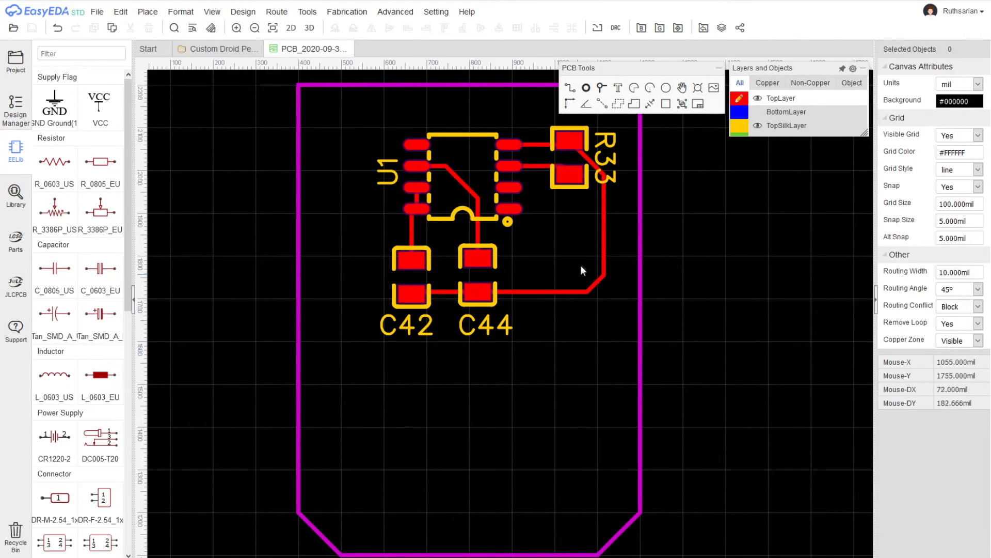
right_drag(605, 448, 578, 356)
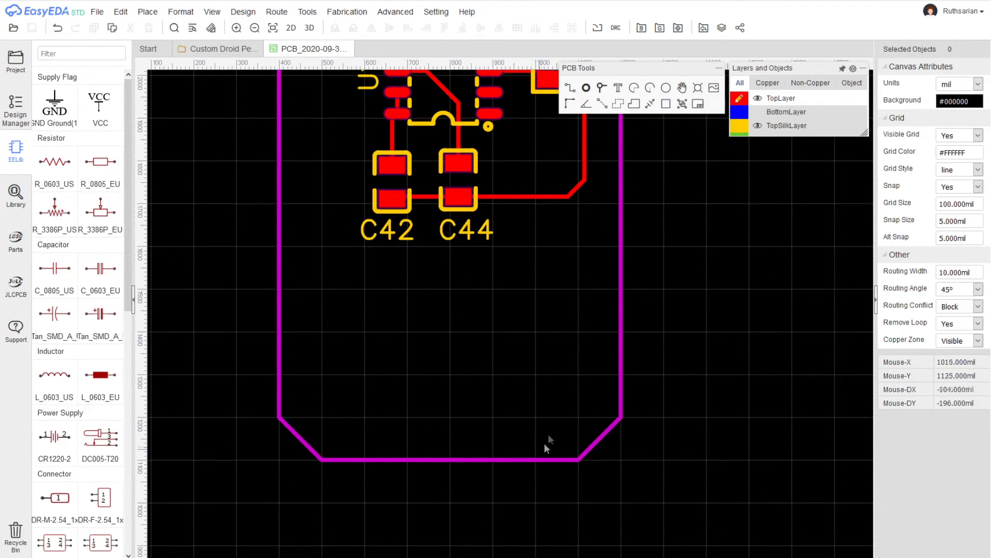
right_drag(501, 331, 488, 439)
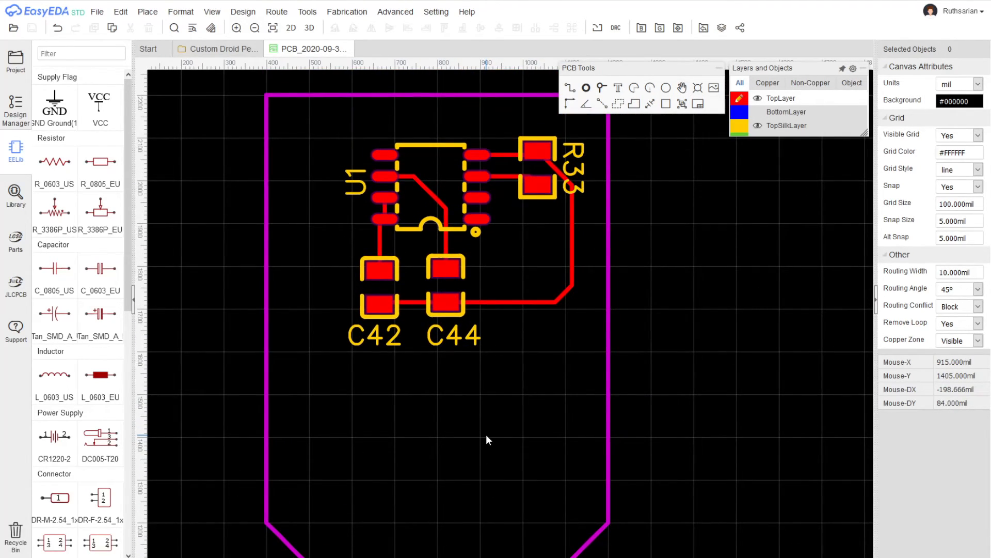
scroll(485, 434, down, 3)
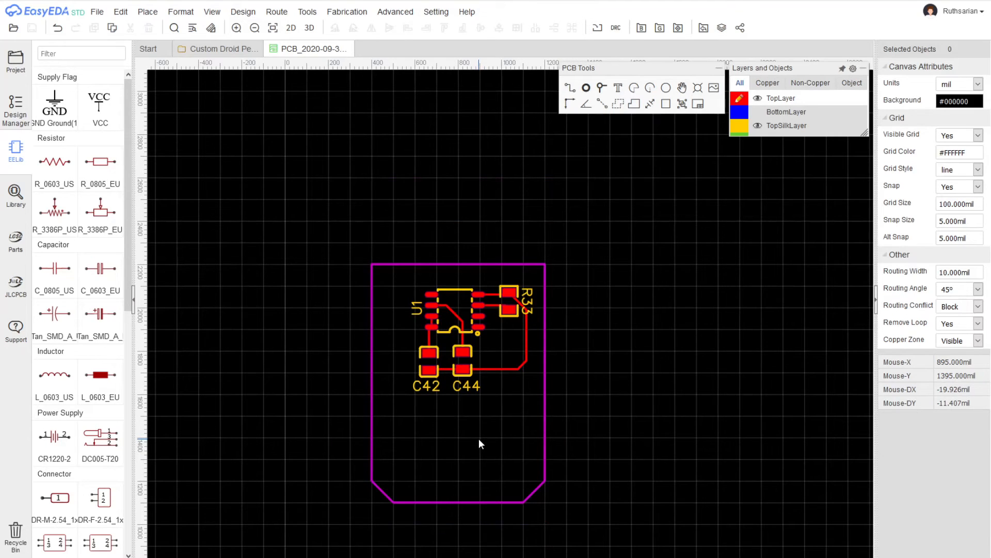
right_drag(481, 426, 431, 345)
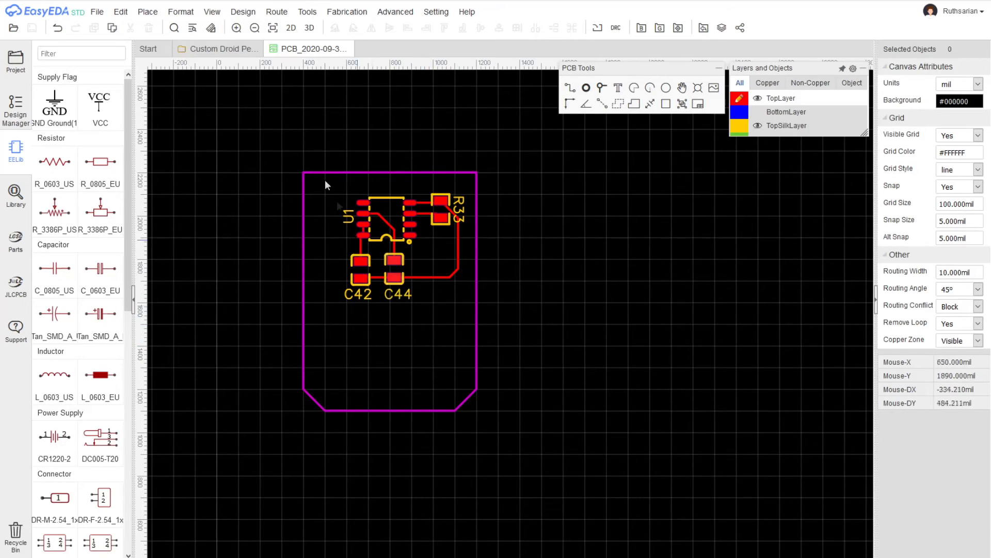